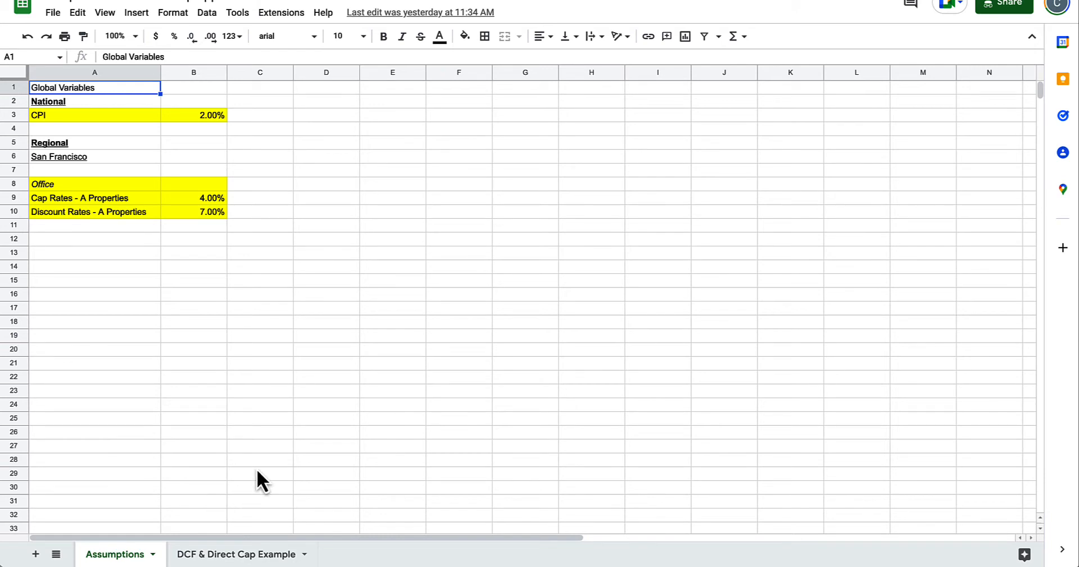
click(53, 14)
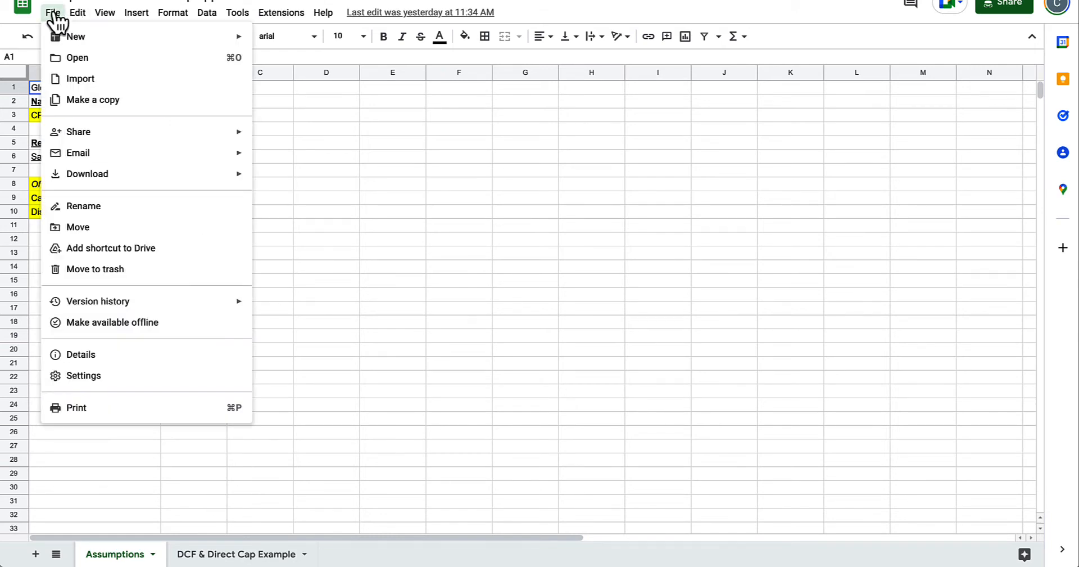
mouse_move(71, 23)
click(62, 22)
click(62, 22)
mouse_move(68, 38)
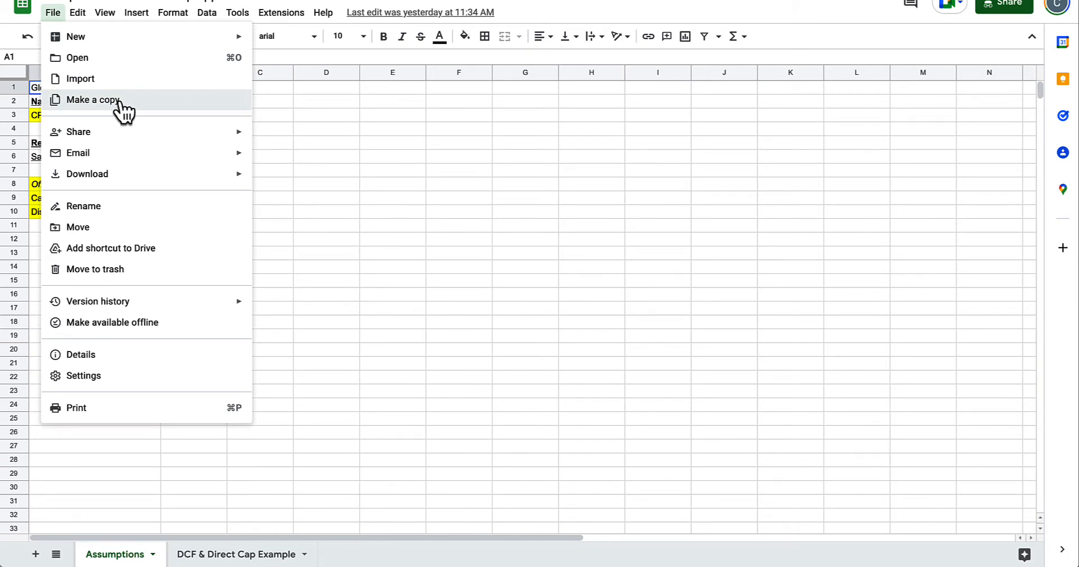
click(401, 113)
click(181, 119)
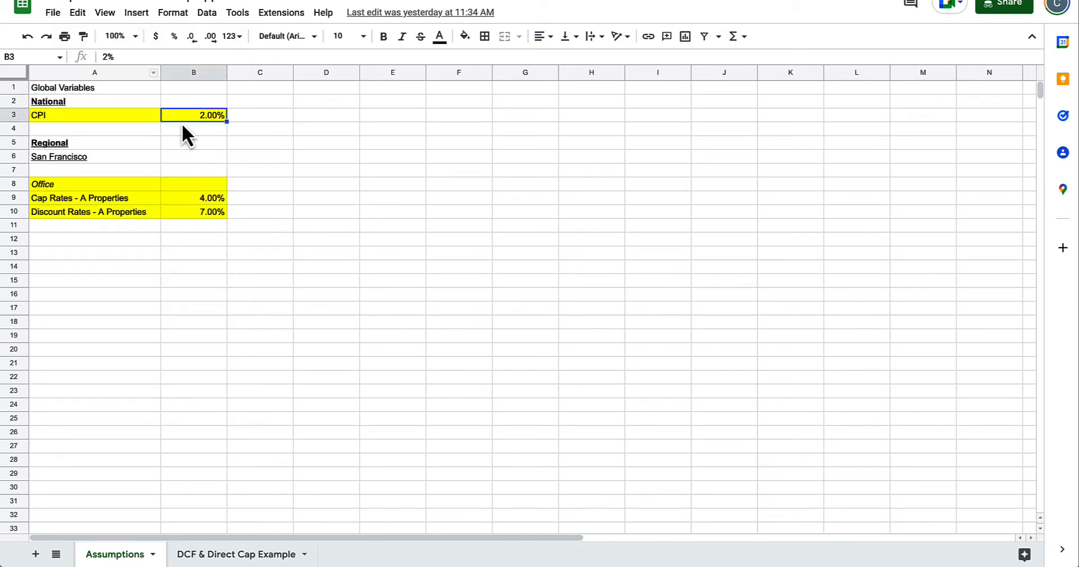
click(106, 129)
key(Up)
key(shift+Right)
key(shift+Down)
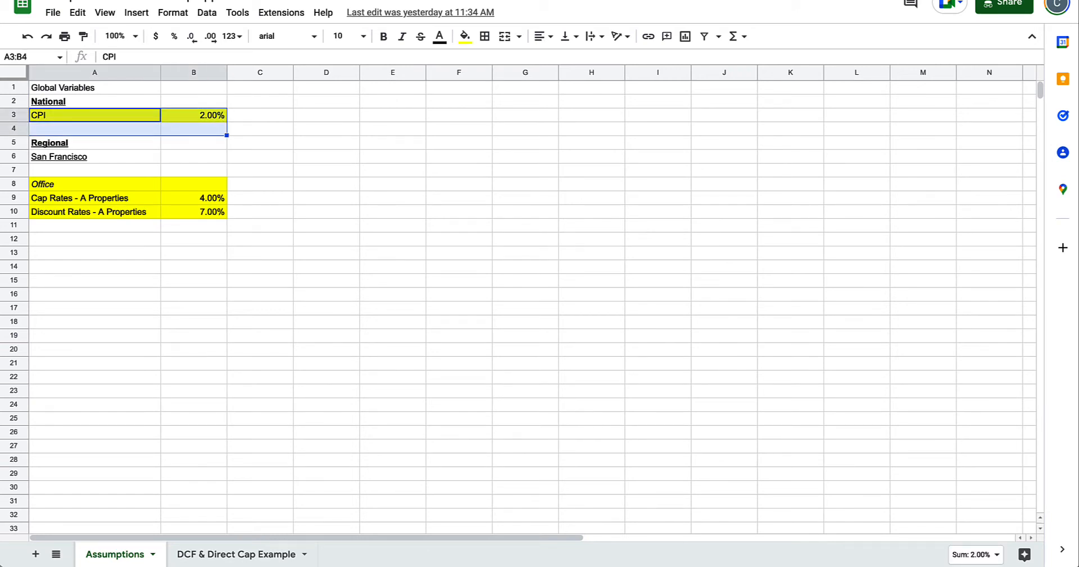
key(Down)
click(281, 200)
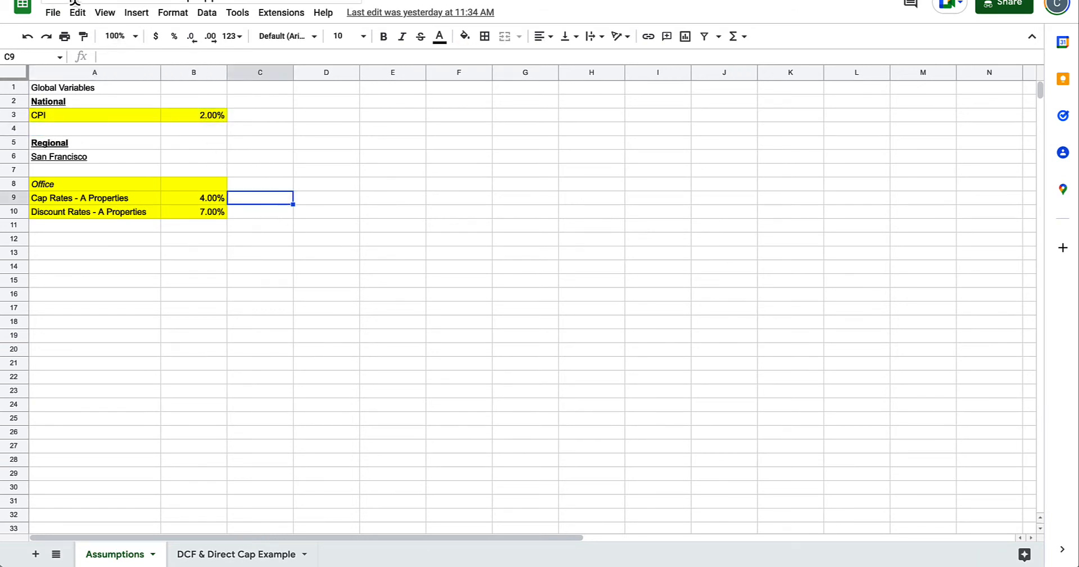
click(53, 12)
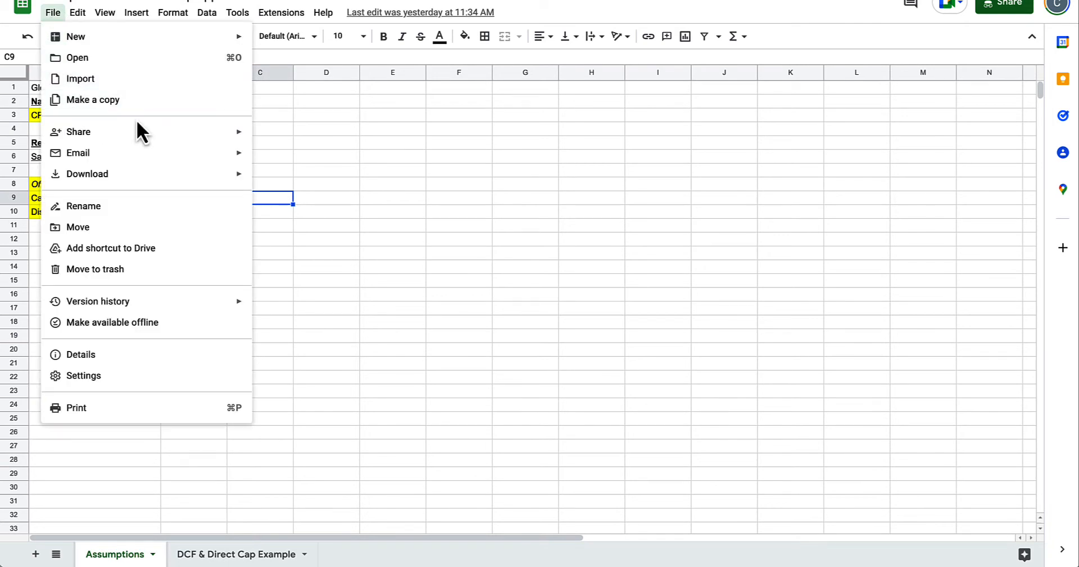
click(348, 140)
Examine the global variables in A3:B10 of the Assumptions sheet, covering national CPI and the San Francisco office rates.
key(Left)
key(Left)
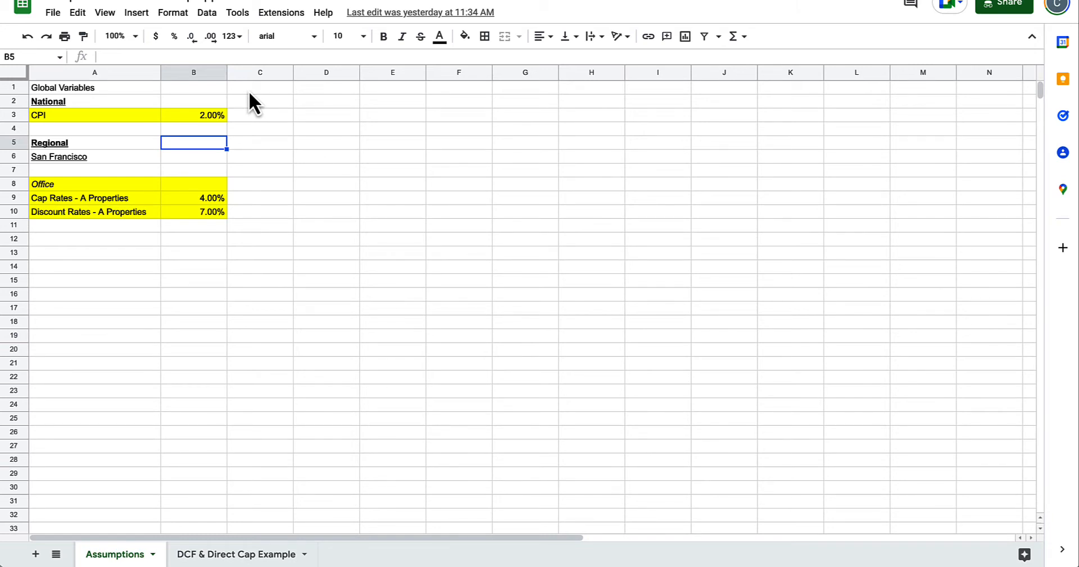
key(Left)
key(Up)
key(Up)
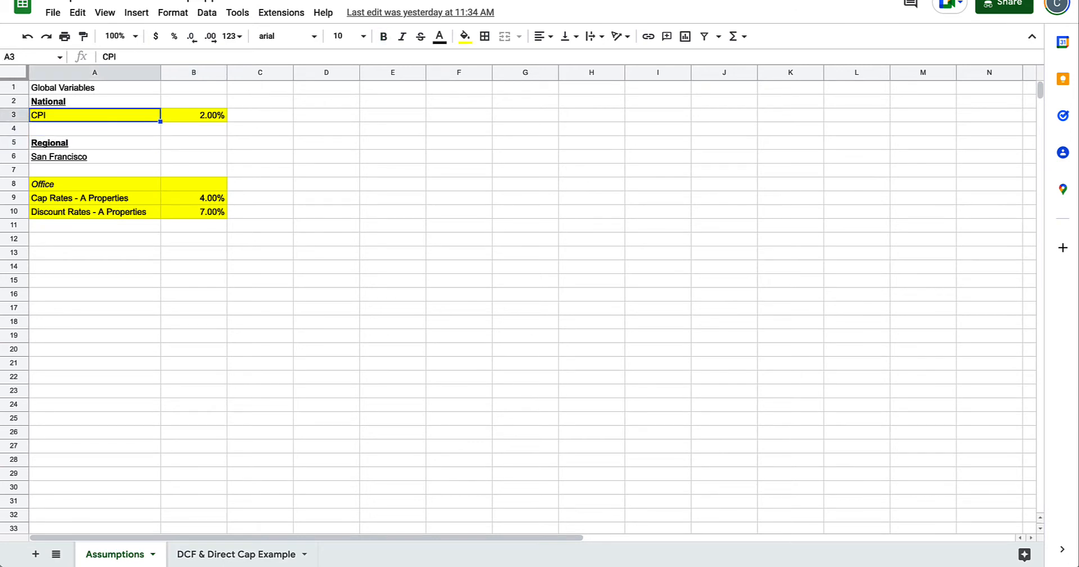
key(shift+Right)
key(shift+Down)
key(shift+Down)
key(shift+Down)
key(shift+Down)
key(shift+Down)
key(shift+Down)
key(shift+Down)
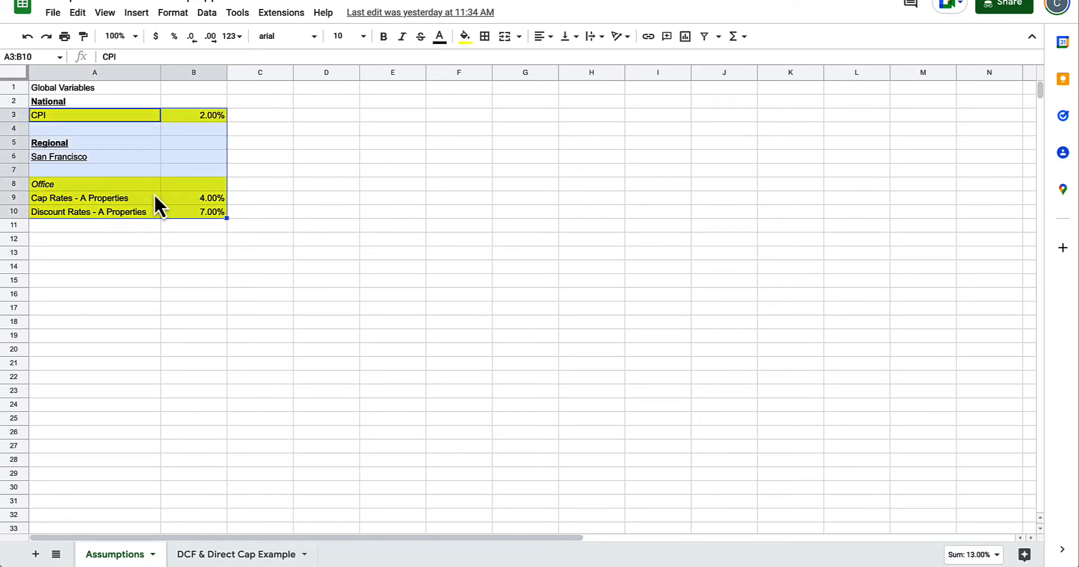
click(107, 189)
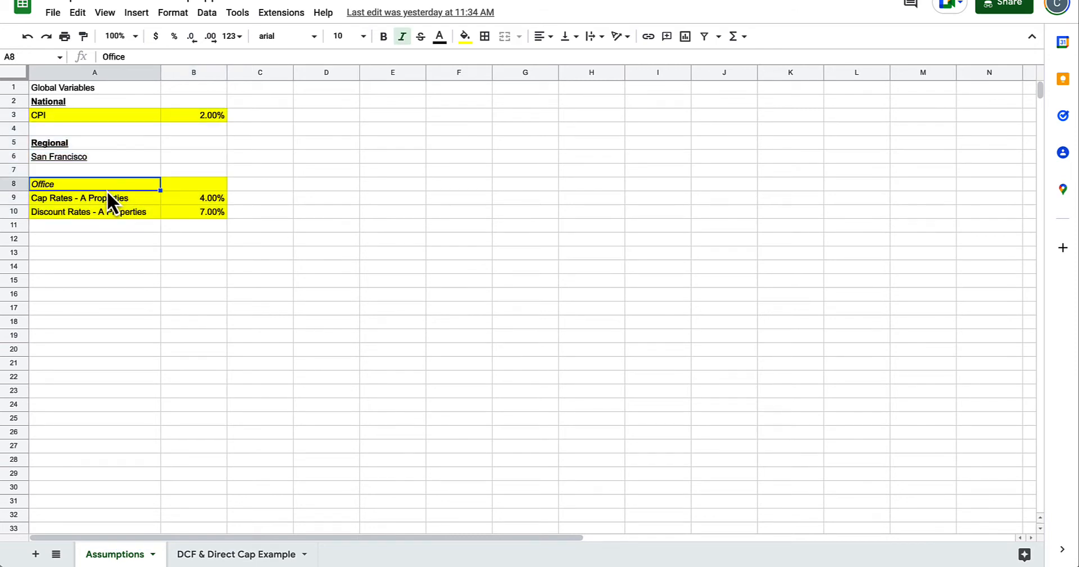
click(84, 157)
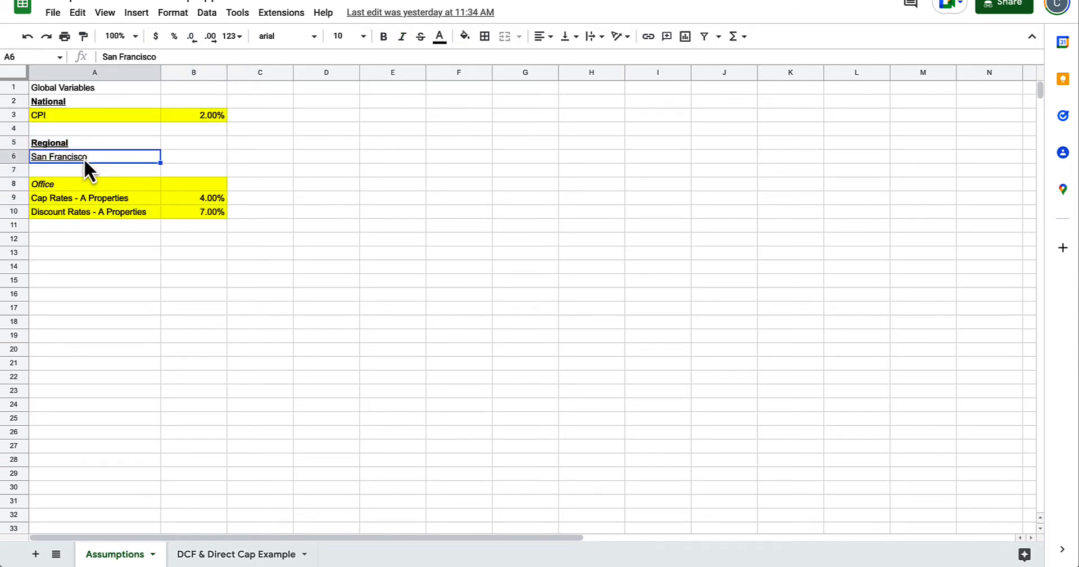
click(106, 112)
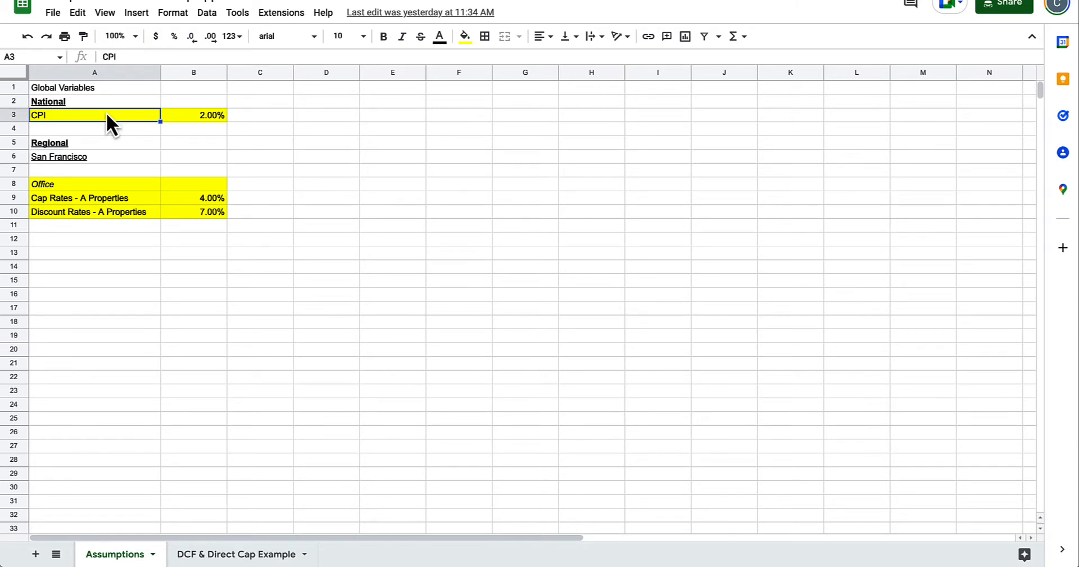
key(shift+Right)
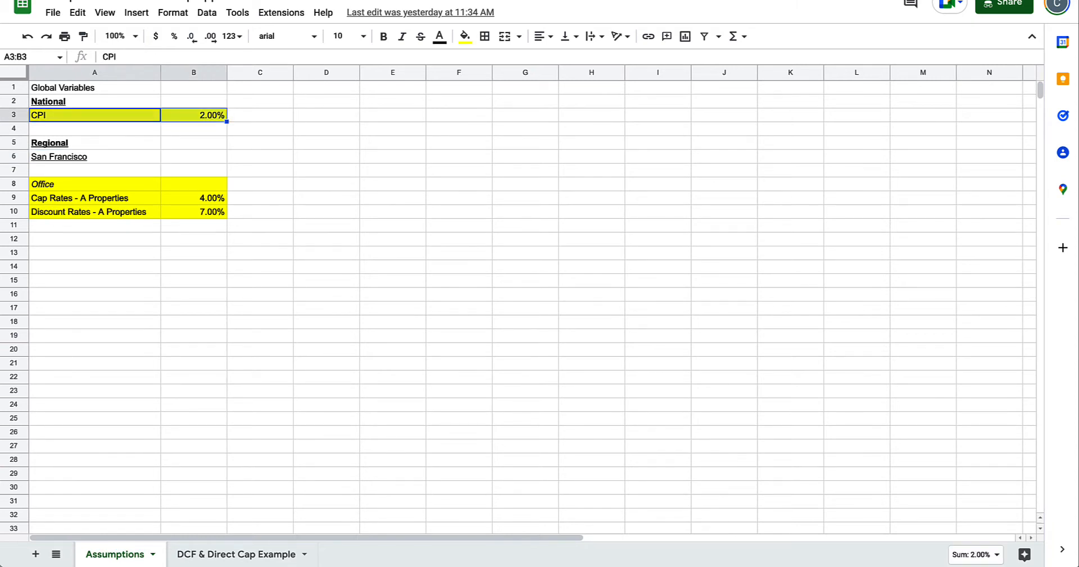
Set the national CPI assumption in cell B3 to 9.
click(218, 116)
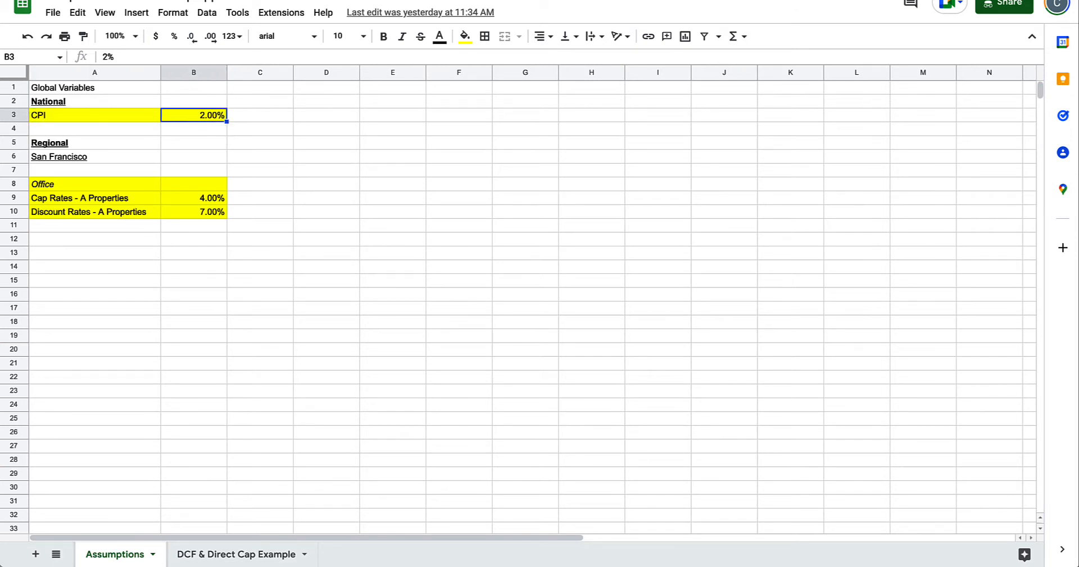
text(.)
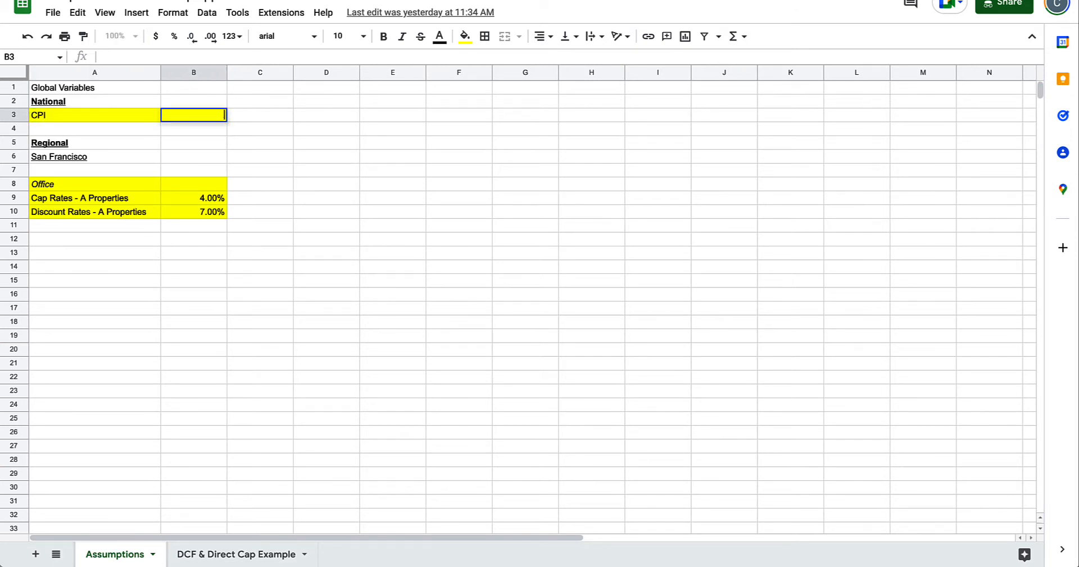
text(9.00)
key(Return)
key(Up)
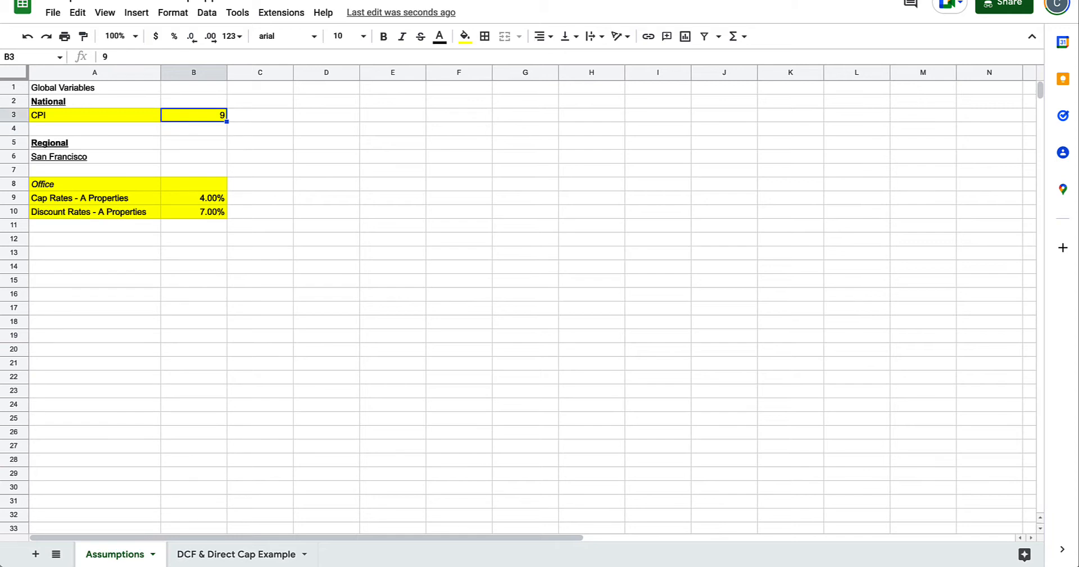
Format the CPI cell B3 as a percentage and set its value to 2%.
text(2)
key(Return)
key(Up)
click(175, 37)
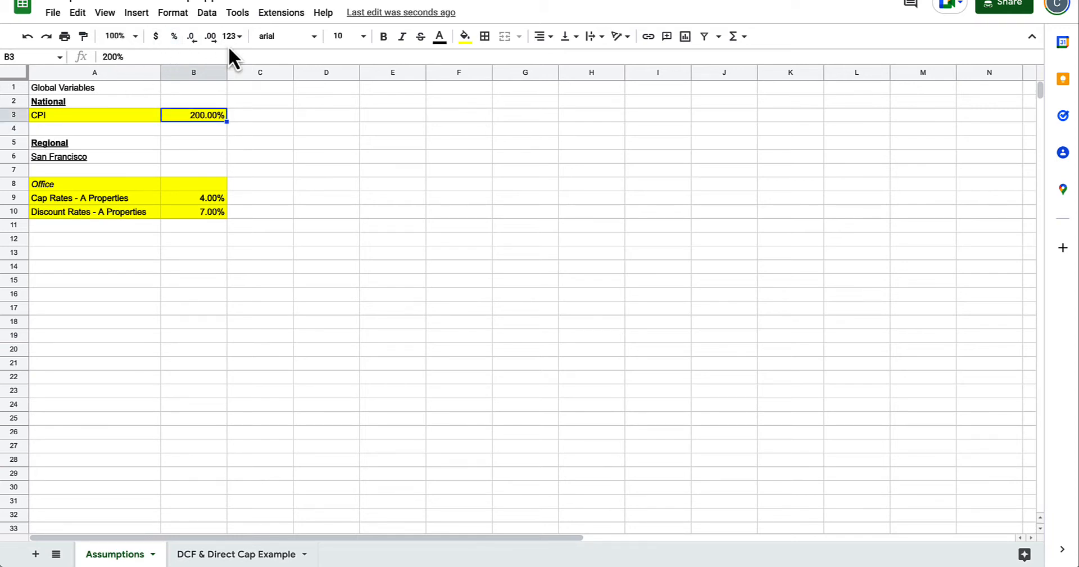
text(2)
key(Return)
key(Up)
Examine the cap rate and discount rate assumptions for San Francisco A office properties in rows 9 and 10.
key(Down)
key(Down)
key(Down)
key(Down)
key(Down)
key(Down)
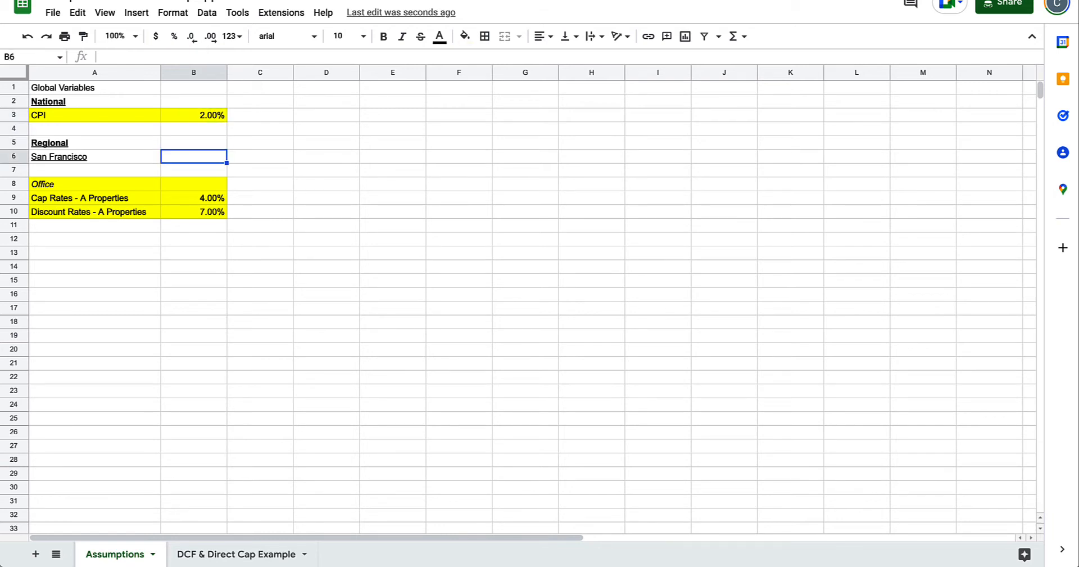
key(Left)
key(shift+Right)
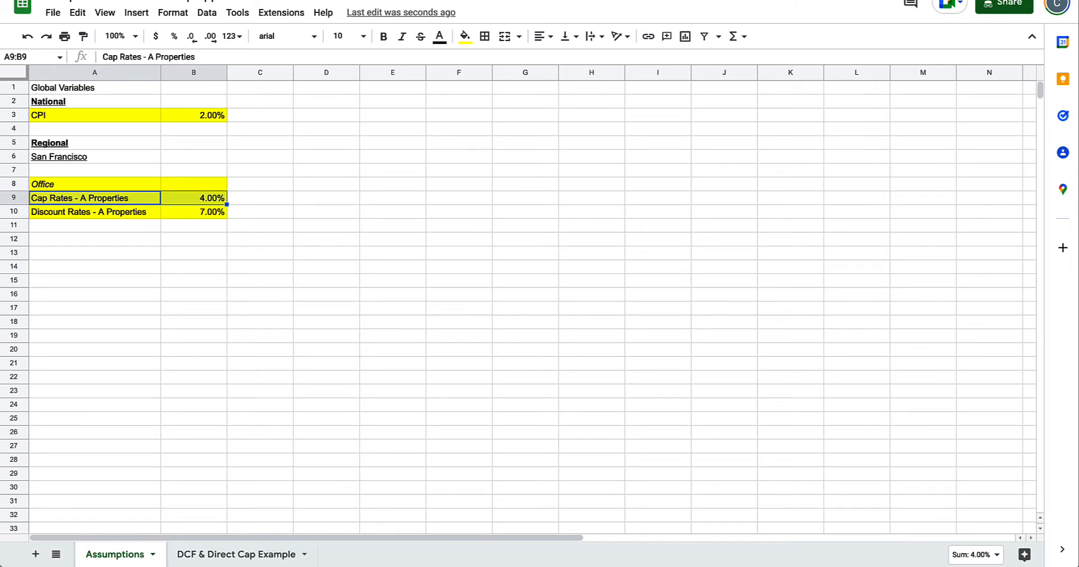
key(Right)
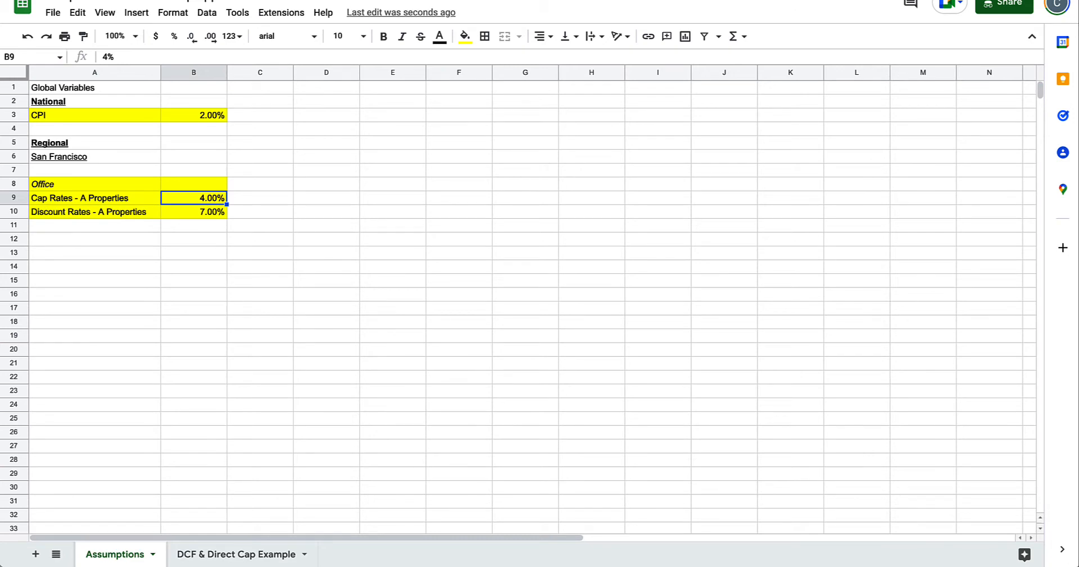
key(Left)
key(Down)
key(shift+Right)
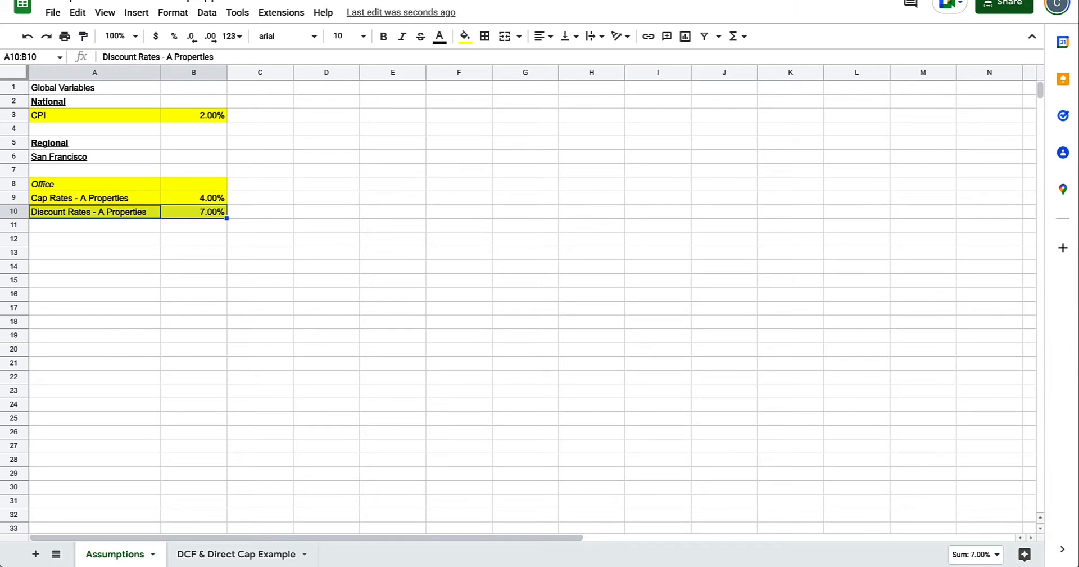
key(Up)
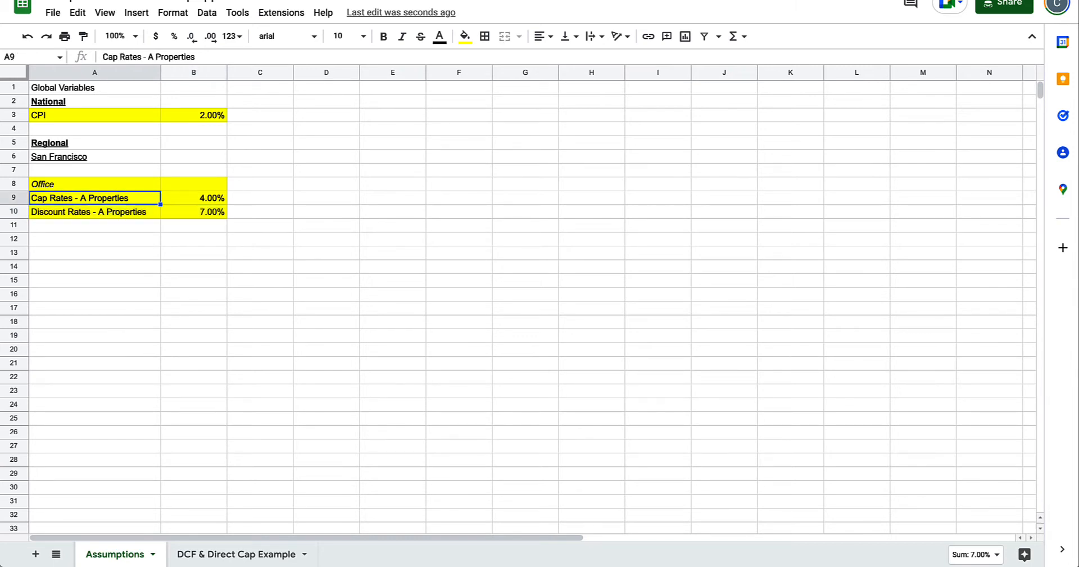
key(shift+Right)
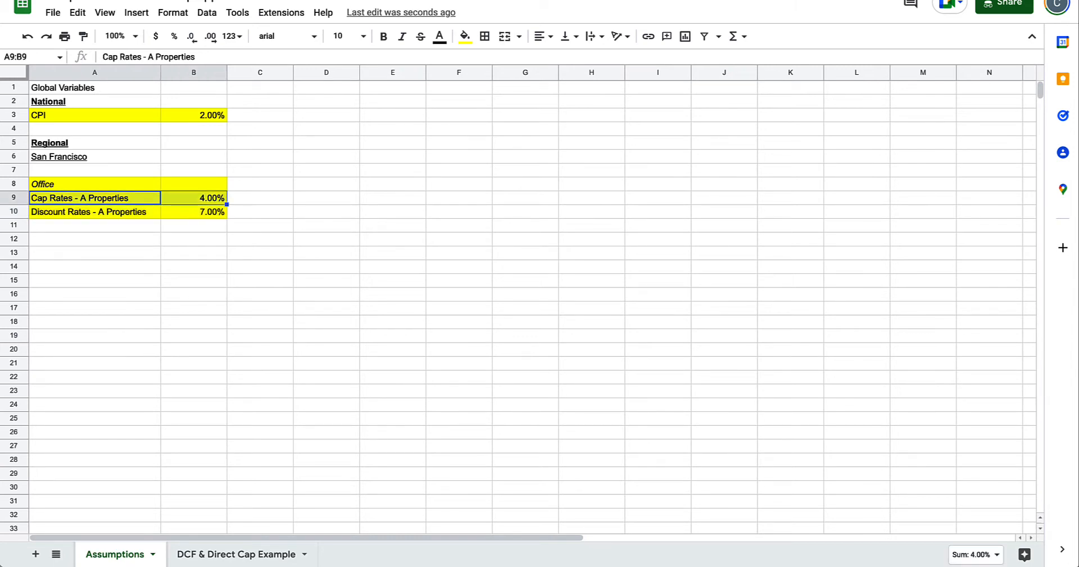
key(Down)
key(shift+Right)
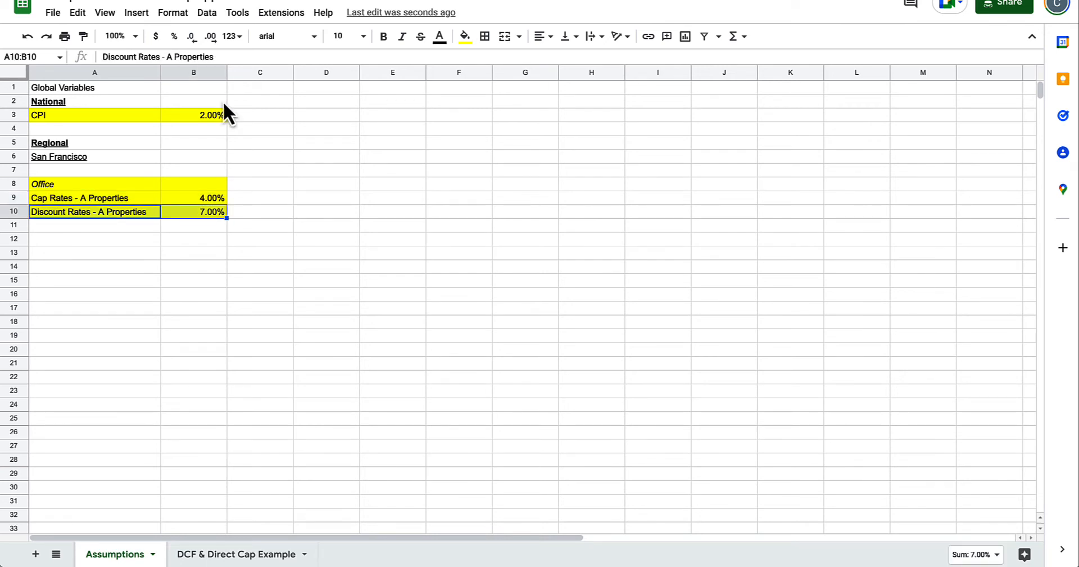
key(shift+Up)
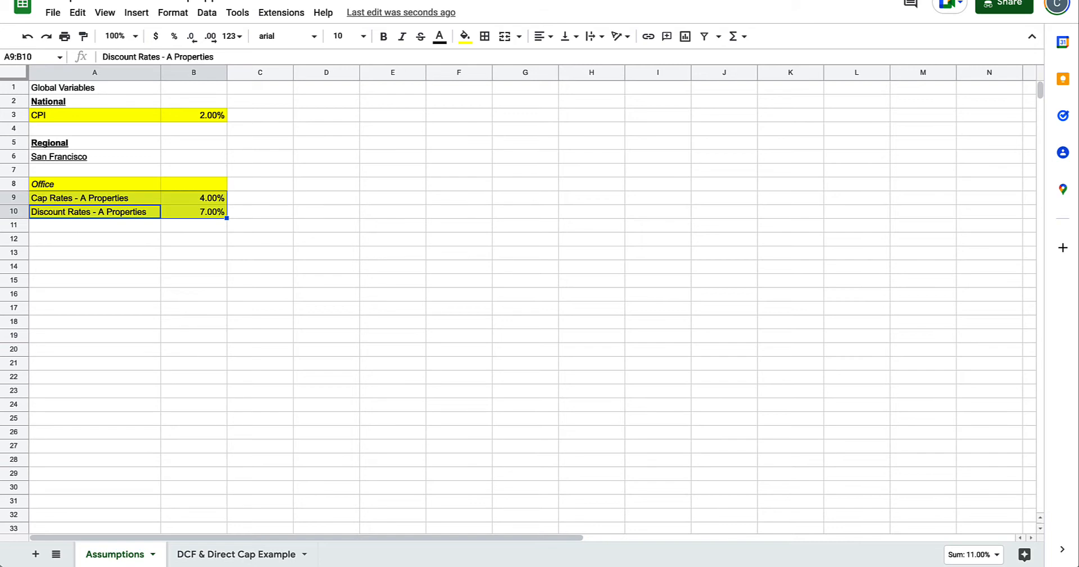
key(Right)
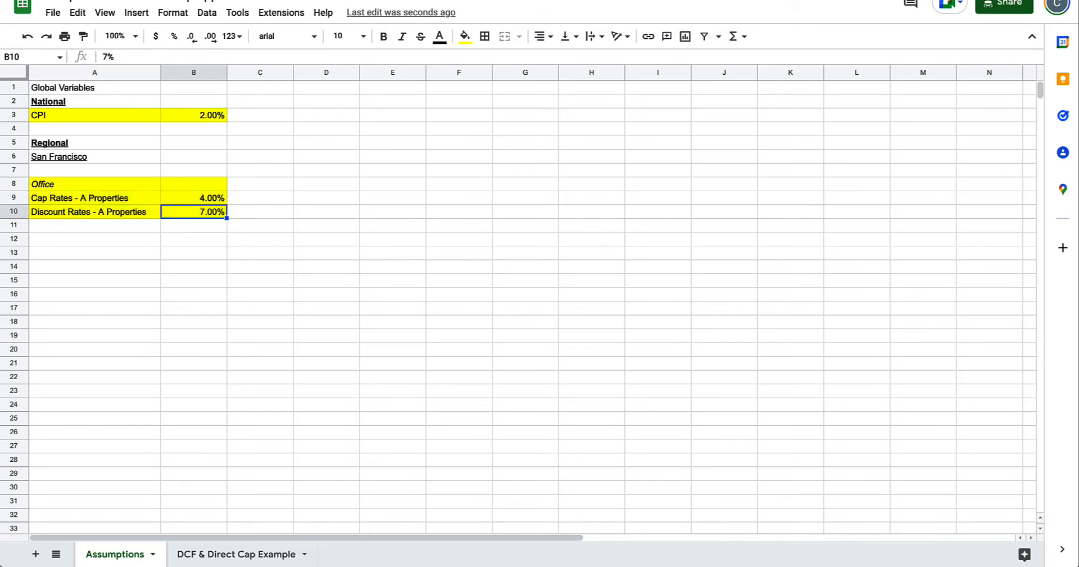
key(shift+Up)
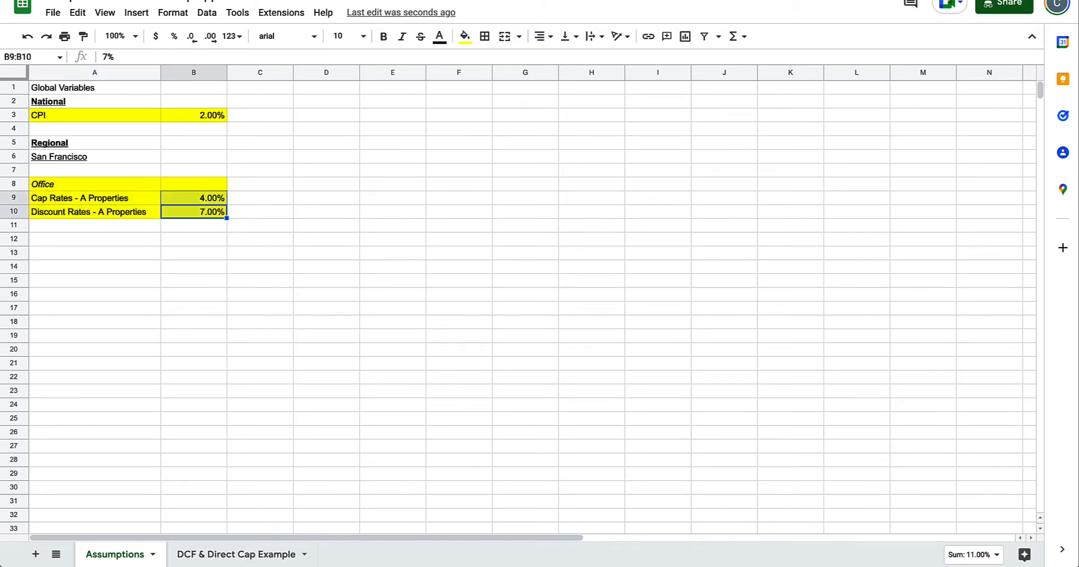
Open the DCF & Direct Cap Example sheet and review the property name, type, location and proposed purchase price.
click(228, 555)
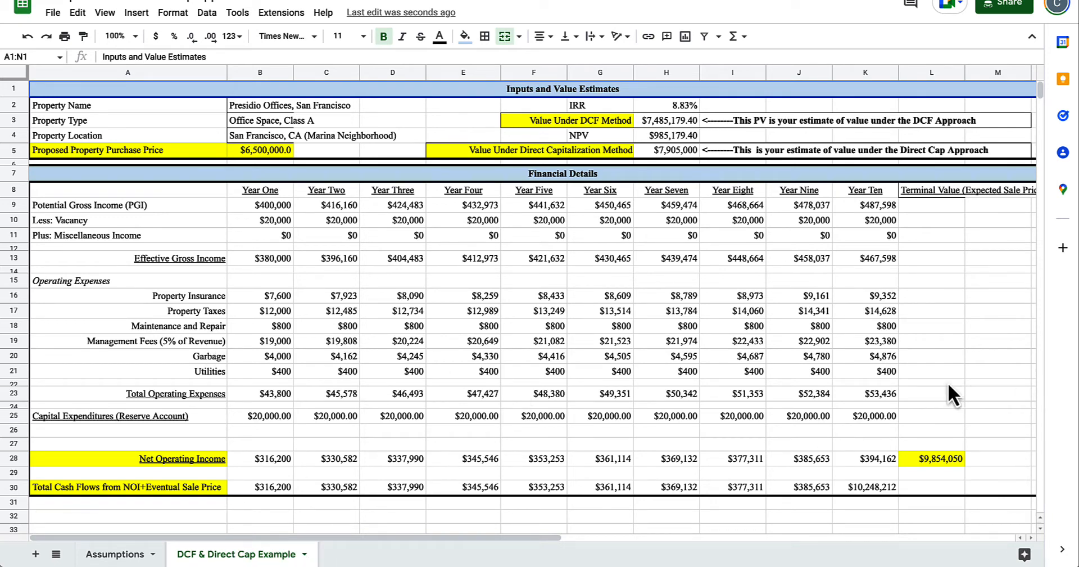
click(304, 119)
key(Left)
key(Left)
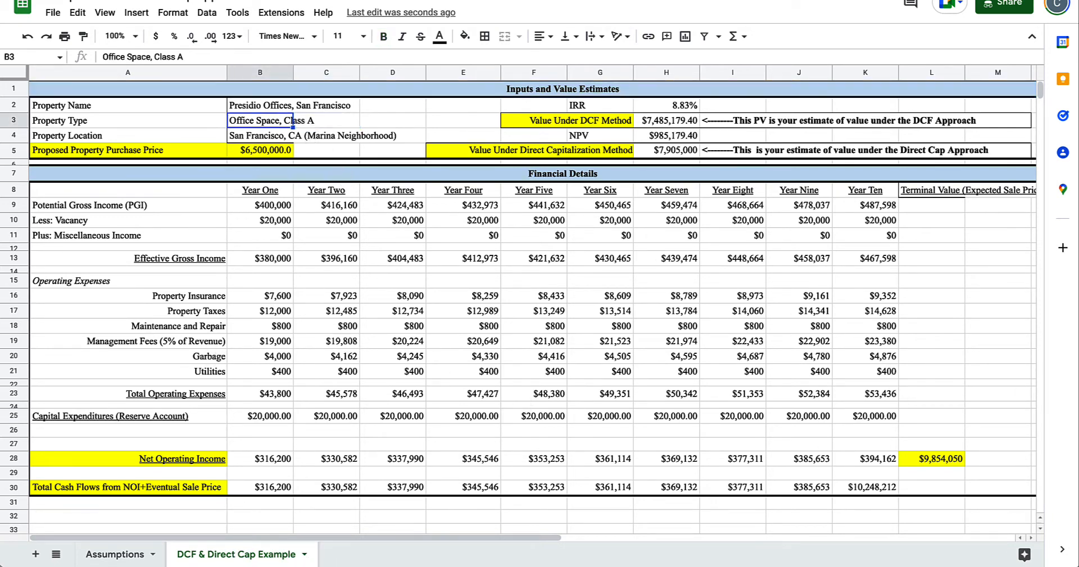
key(Up)
key(shift+Right)
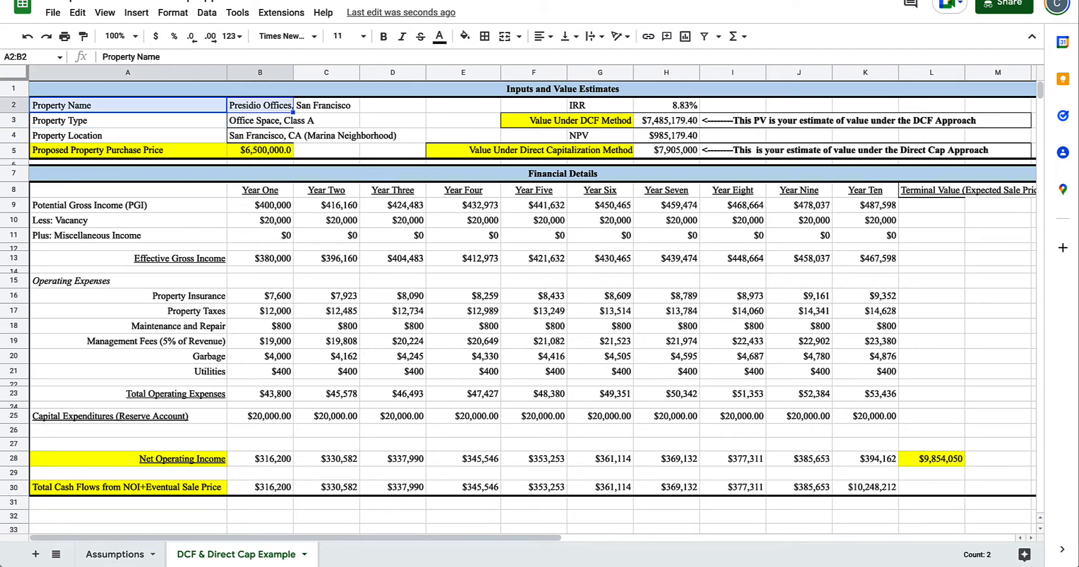
key(shift+Down)
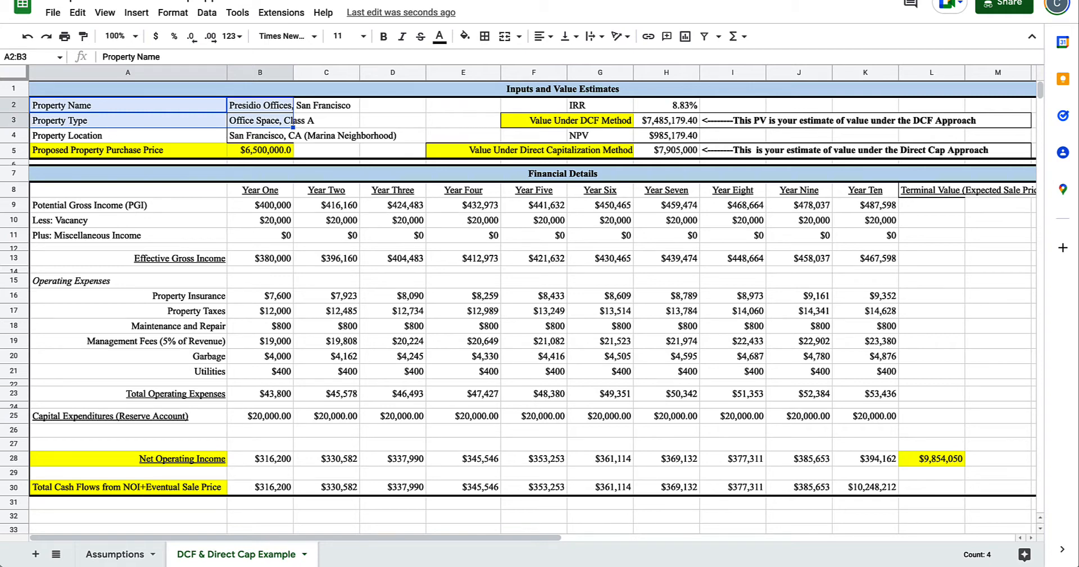
key(shift+Down)
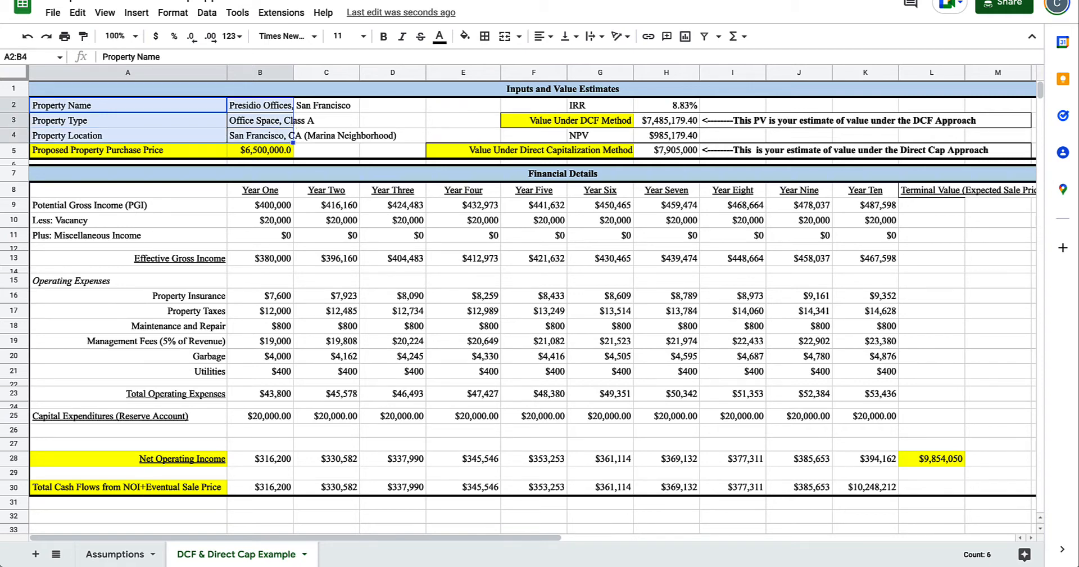
key(shift+Right)
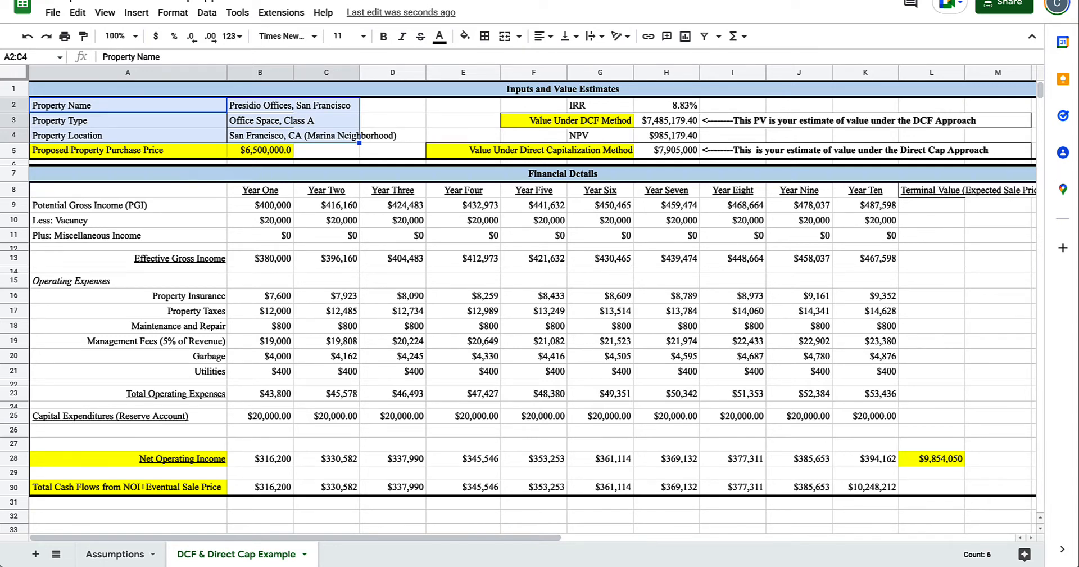
key(Left)
key(Down)
key(Down)
key(Down)
key(shift+Right)
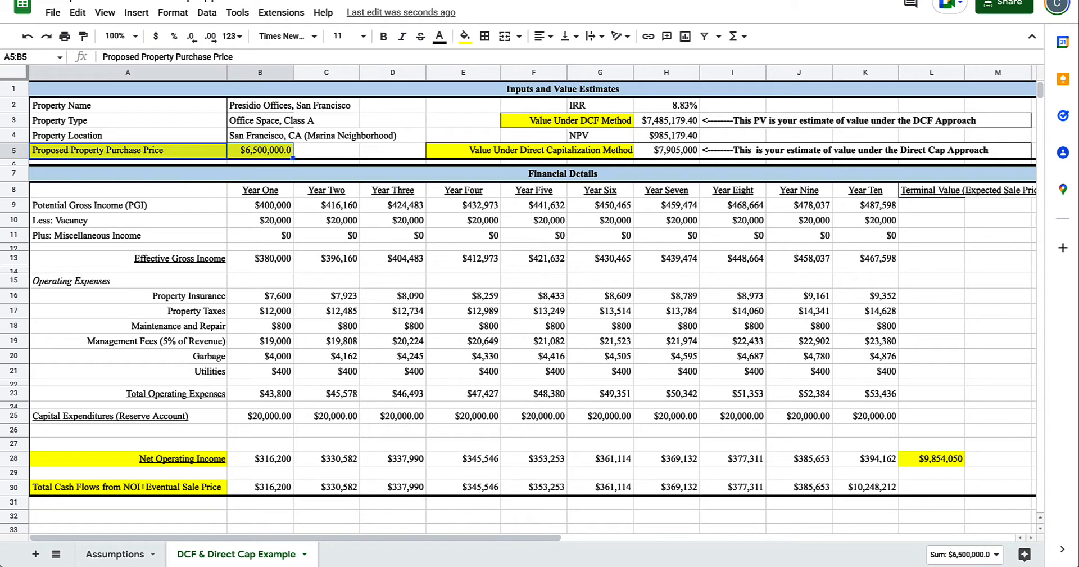
click(327, 150)
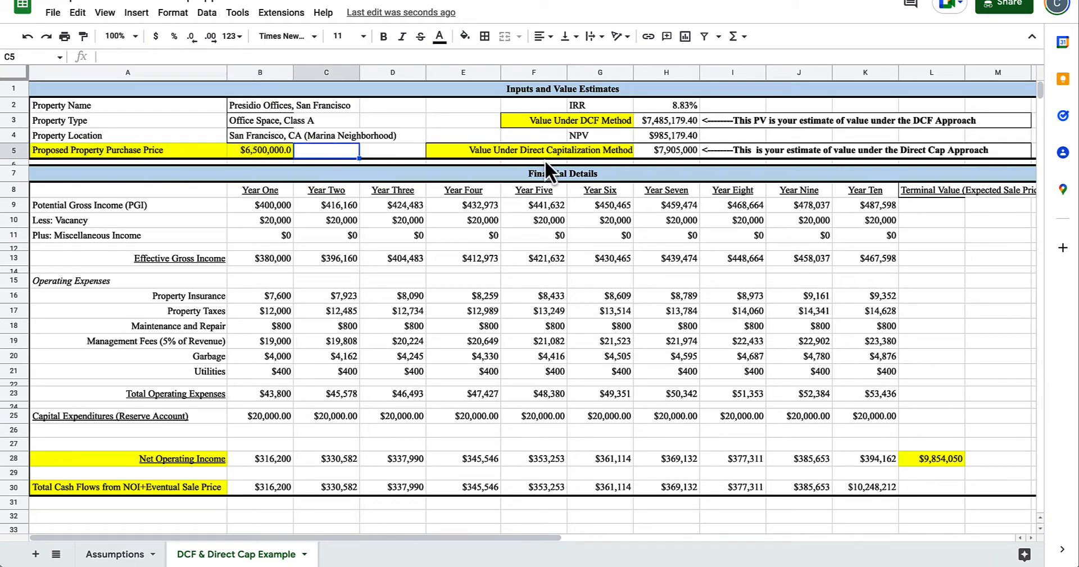
Review the purchase price in B5, the IRR formula in H2, and the labels for value under the DCF and direct capitalization methods.
click(268, 150)
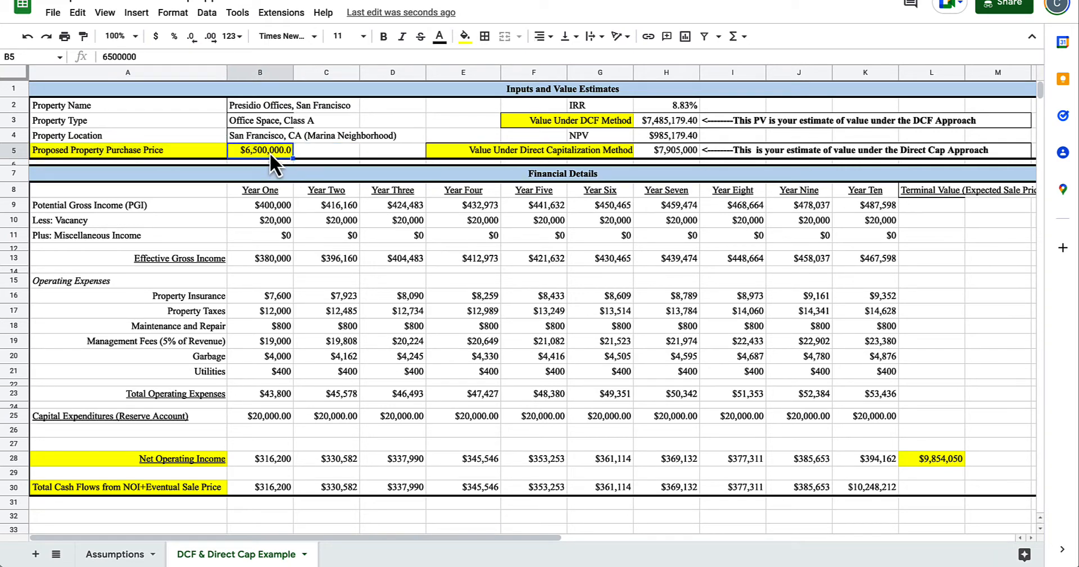
click(689, 102)
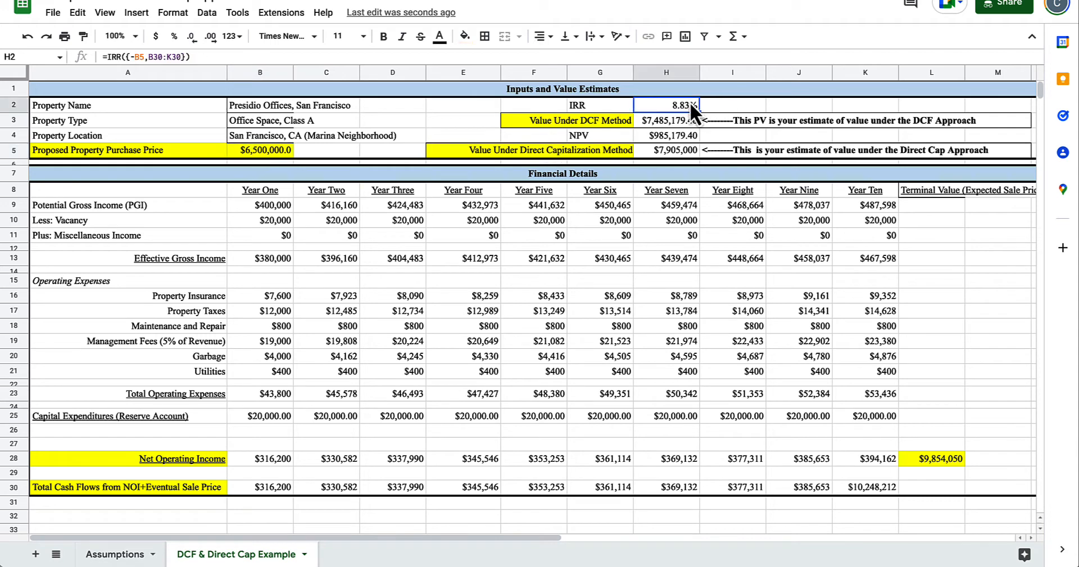
key(Left)
key(Left)
key(shift+Down)
key(shift+Right)
key(shift+Right)
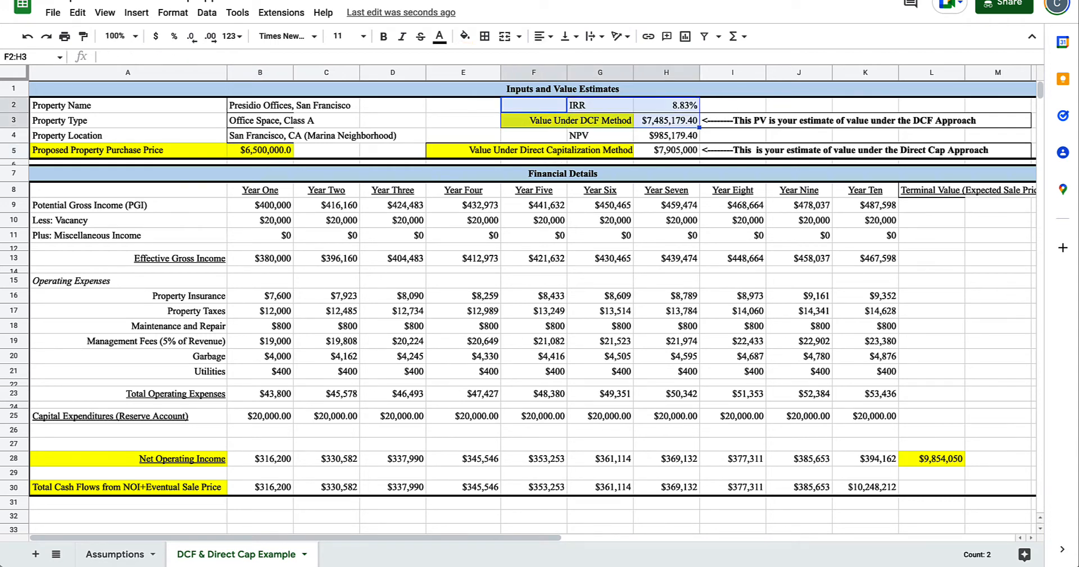
key(Left)
key(Right)
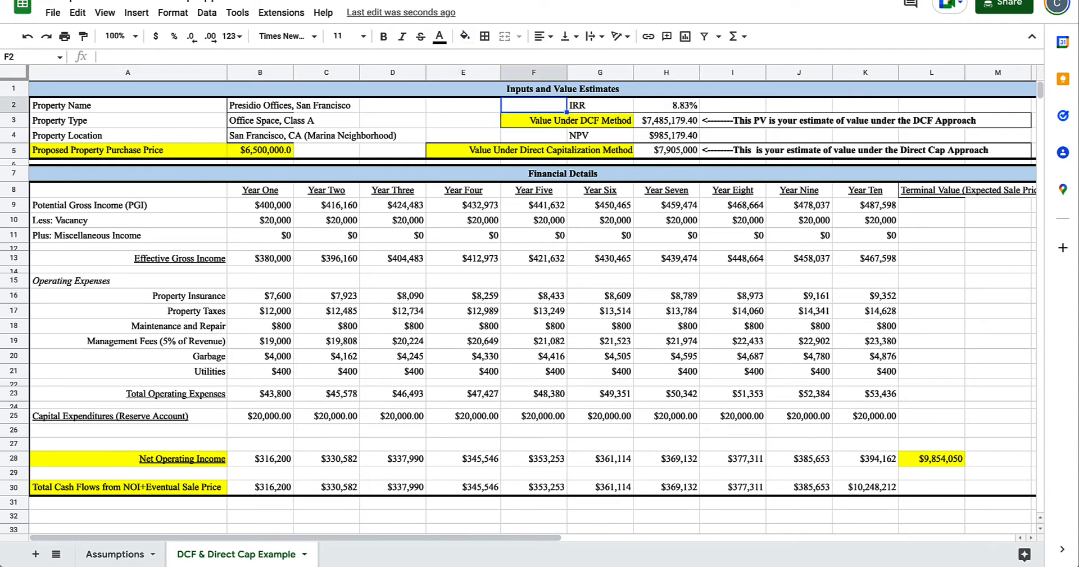
key(Down)
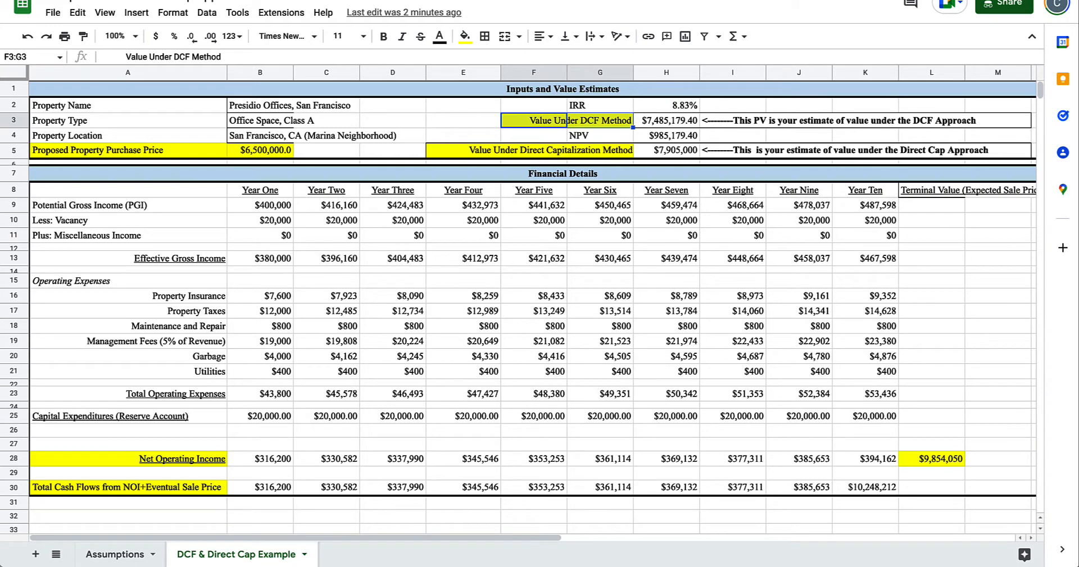
key(Down)
key(Down)
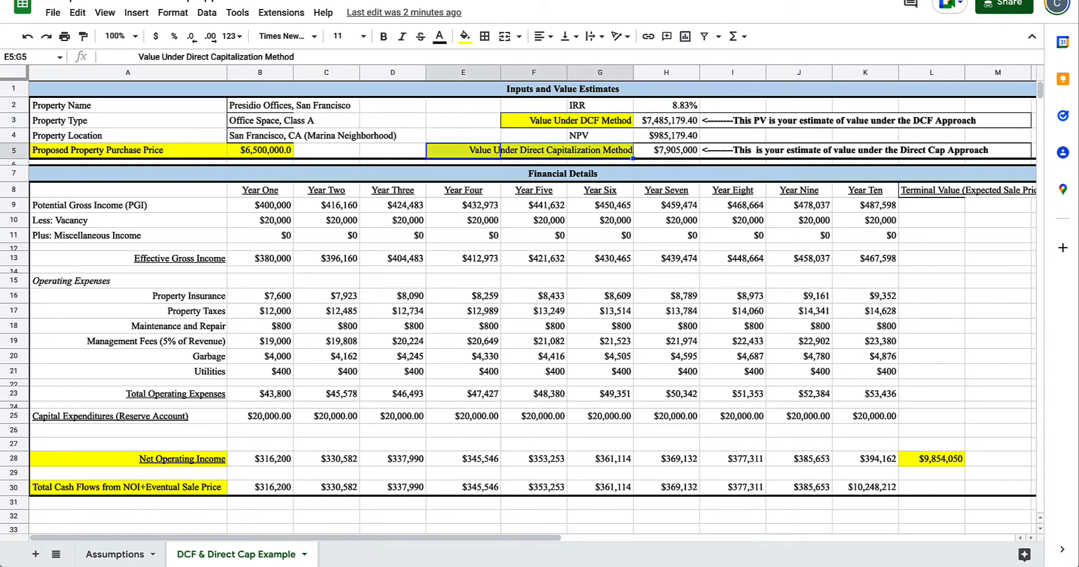
Highlight the Year One to Year Ten headings with the Potential Gross Income row to examine the ten-year projection.
click(119, 189)
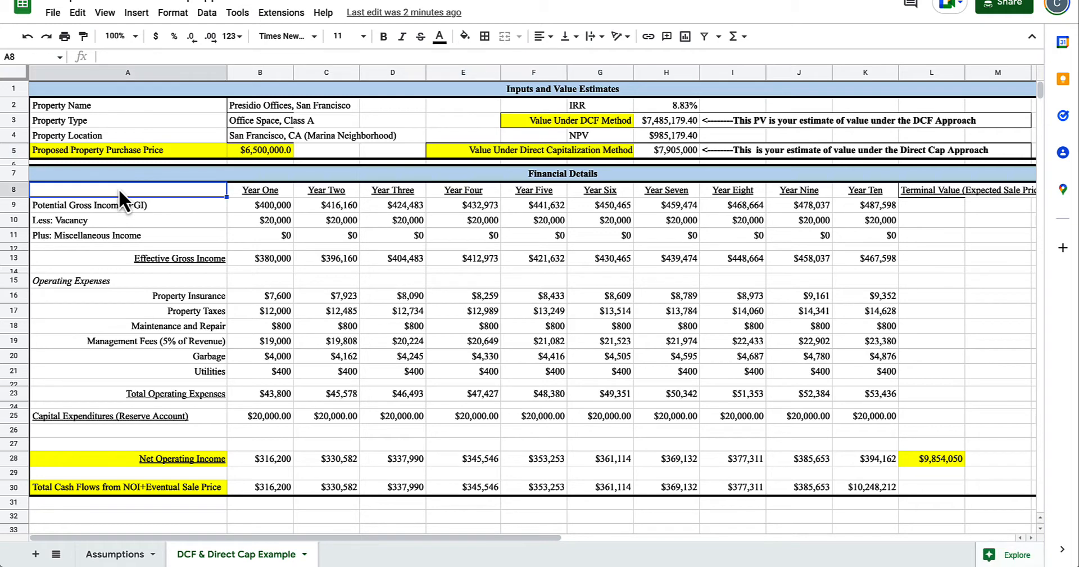
key(shift+Down)
key(shift+Down)
key(shift+Right)
key(shift+Right)
key(shift+Right)
key(shift+Right)
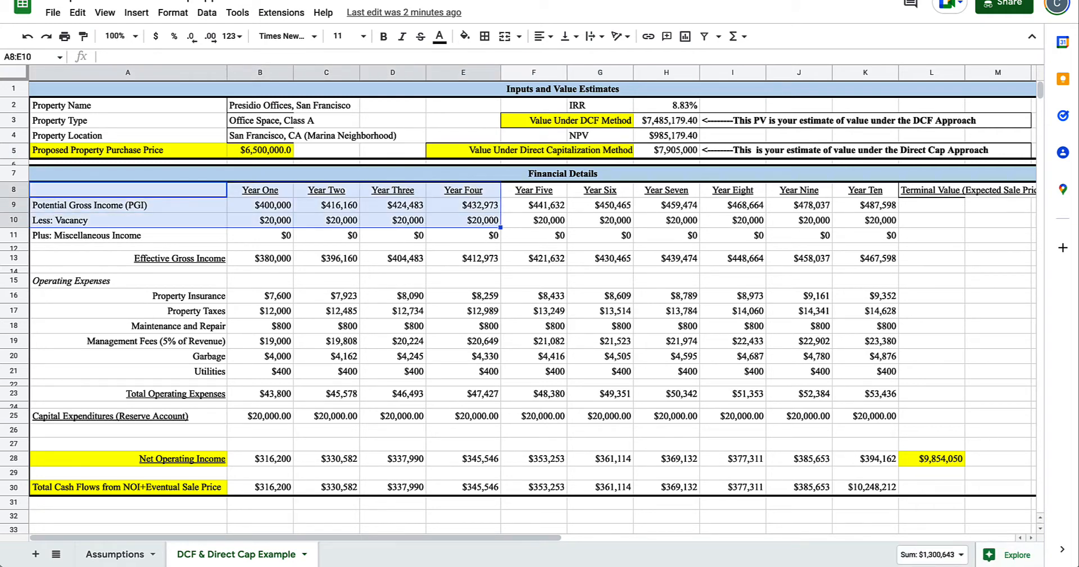
key(shift+Right)
key(shift+Right)
key(shift+Right)
key(shift+Right)
key(shift+Right)
key(shift+Right)
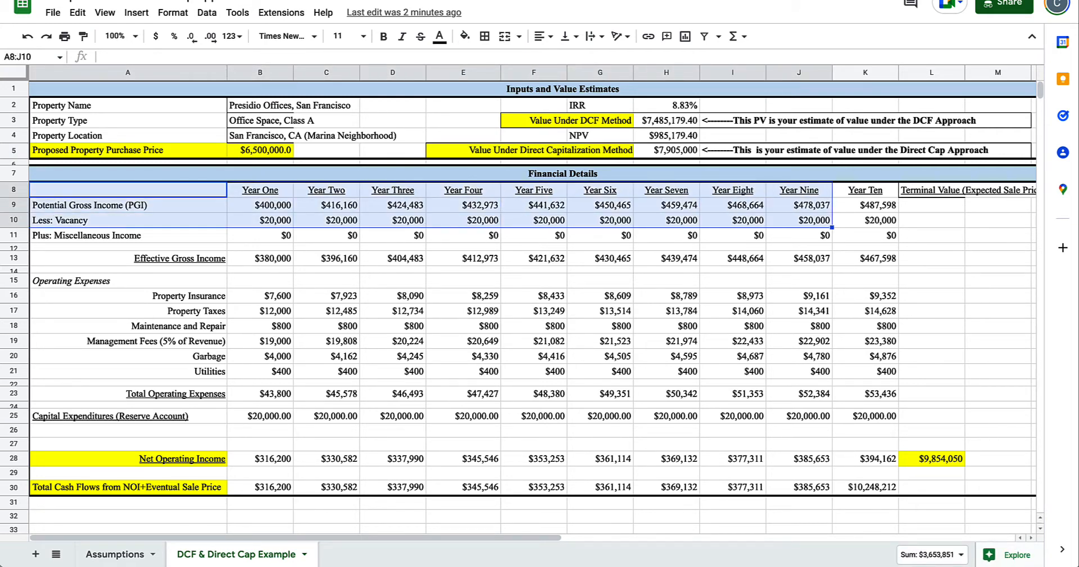
key(shift+Up)
key(shift+Up)
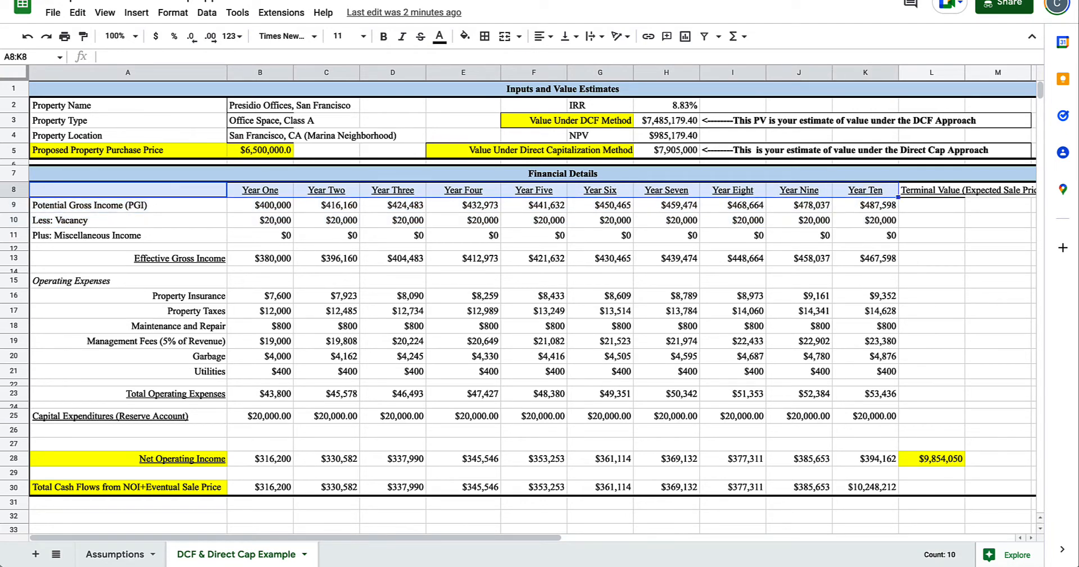
key(shift+Down)
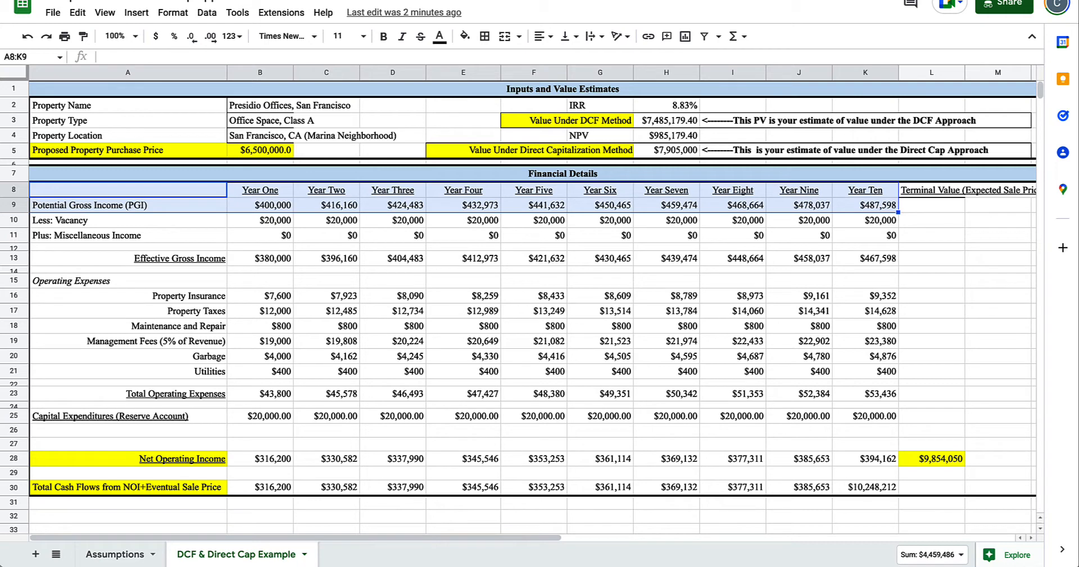
Inspect the Year One heading and its Potential Gross Income input in cell B9.
click(274, 204)
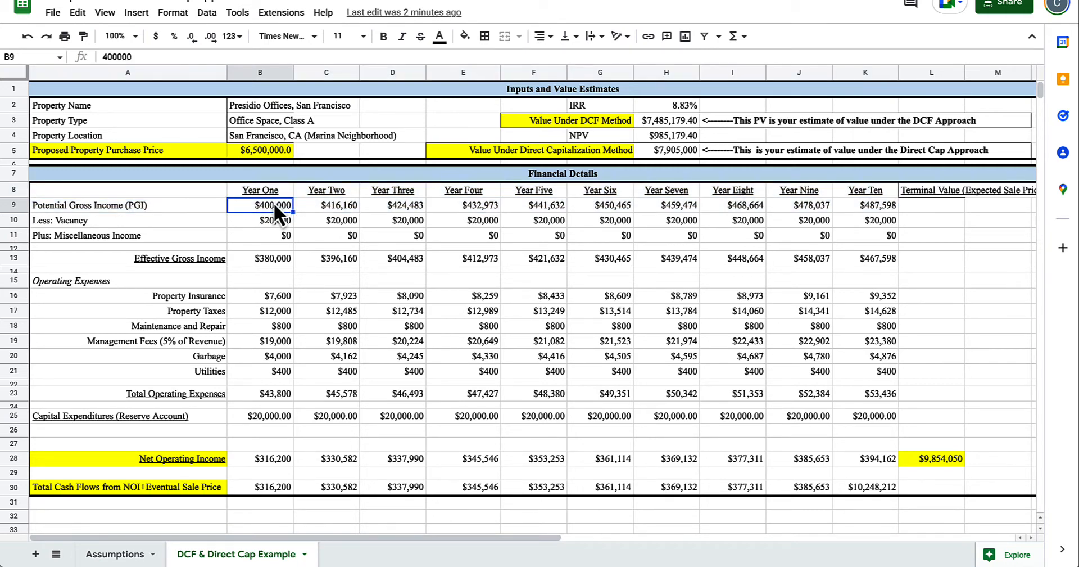
key(Up)
key(shift+Down)
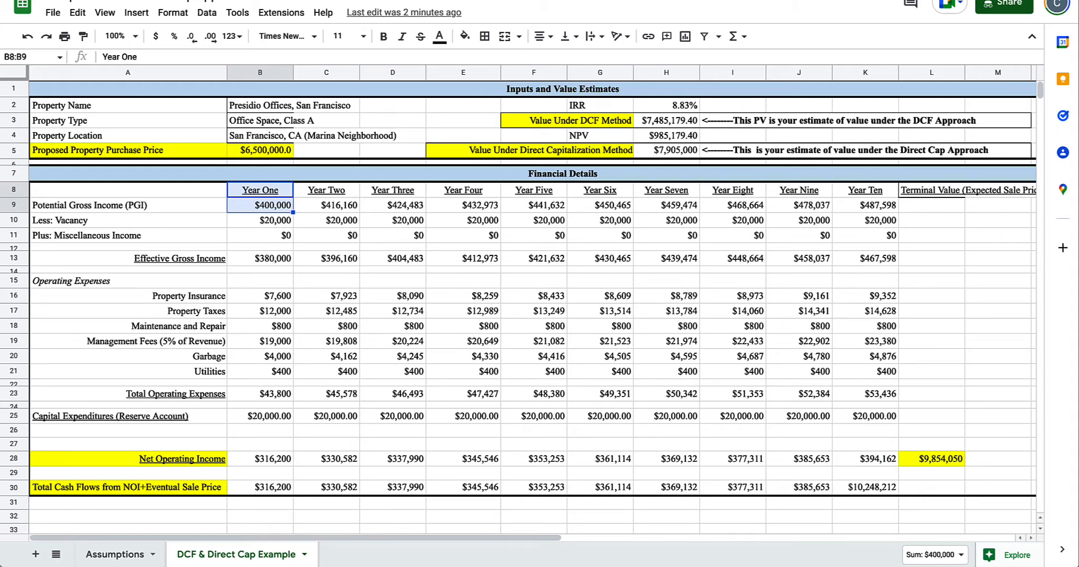
click(260, 205)
click(259, 191)
click(260, 205)
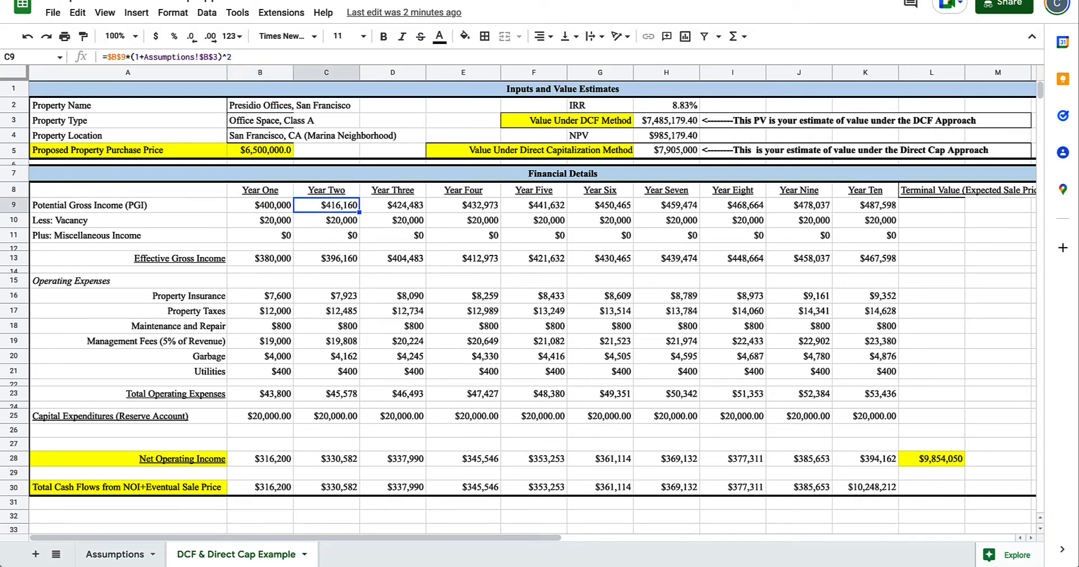
Compare the Potential Gross Income formulas for Year Two through Year Four, ending back on cell C9.
key(Right)
key(Right)
key(Right)
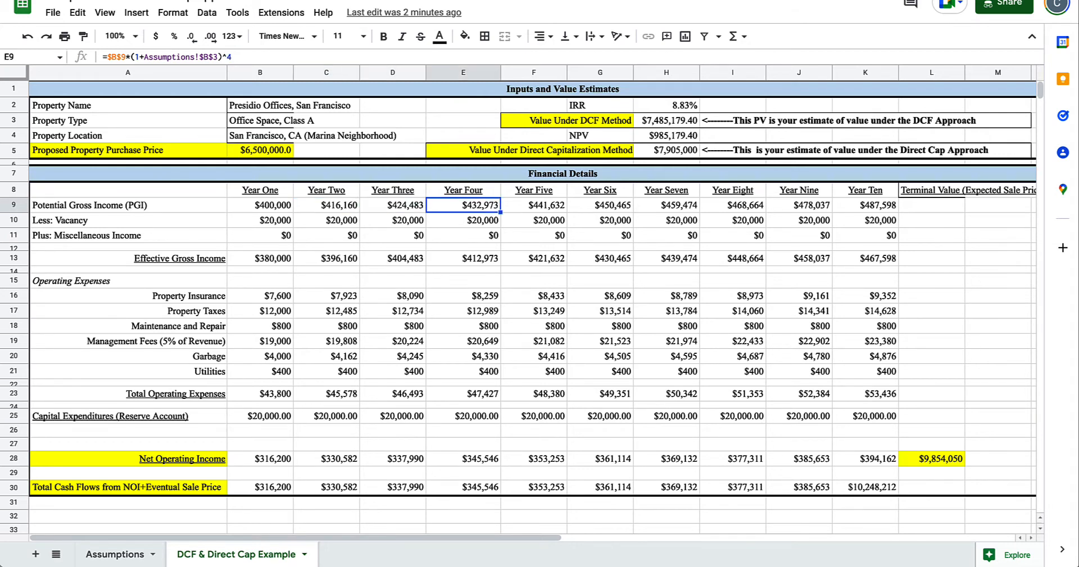
key(Left)
key(Left)
key(Left)
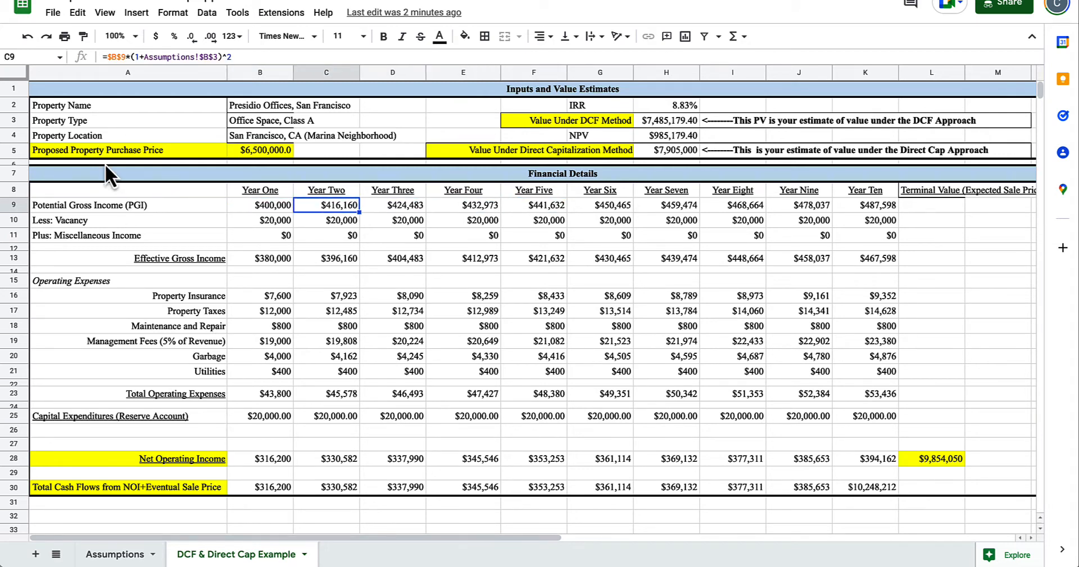
Inspect how the Year Two formula in C9 references the Year One income in B9, leaving the formula unedited.
key(Return)
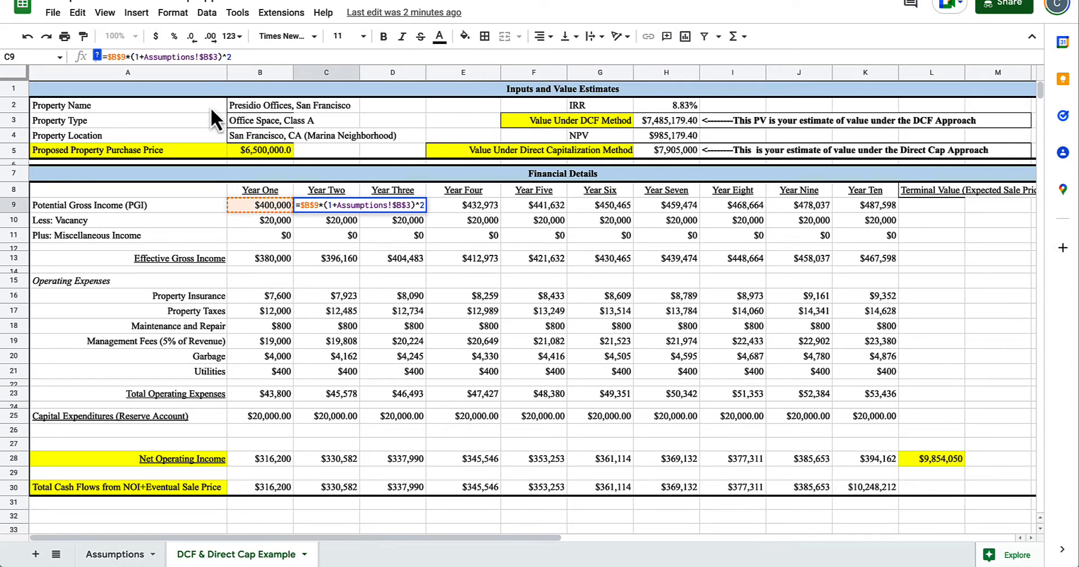
key(Escape)
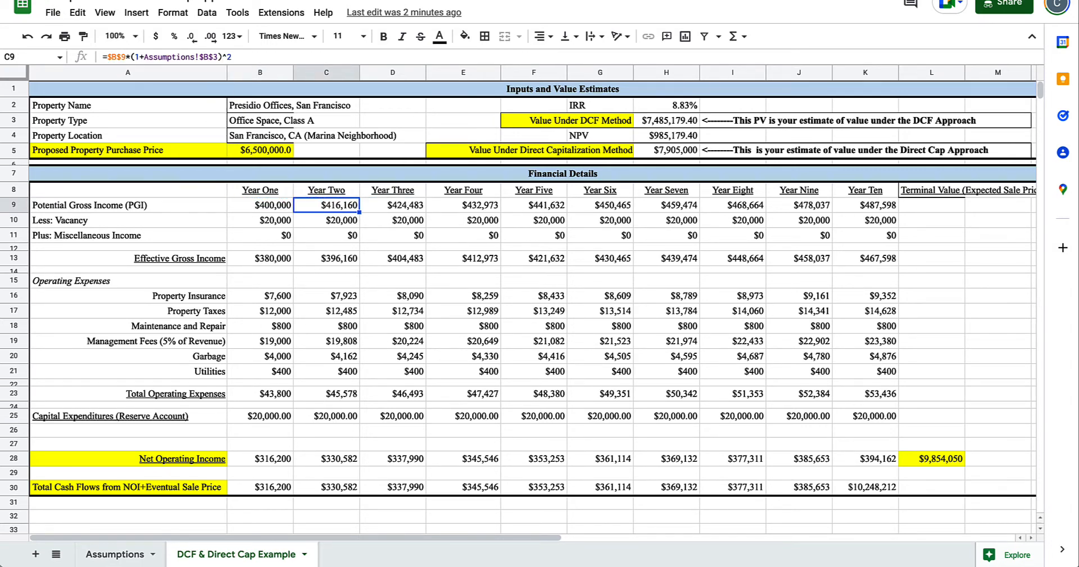
click(278, 204)
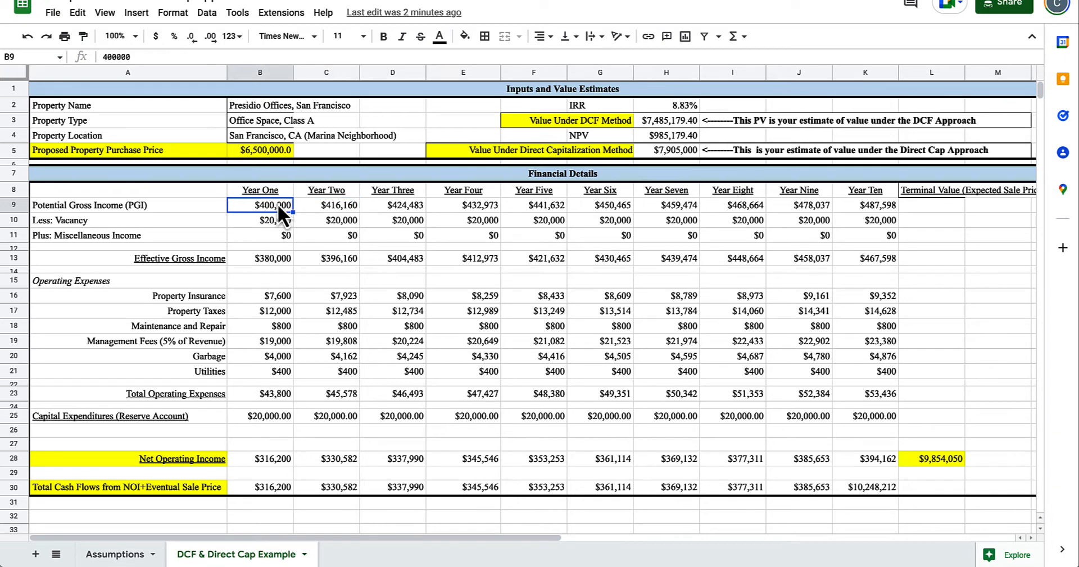
click(323, 206)
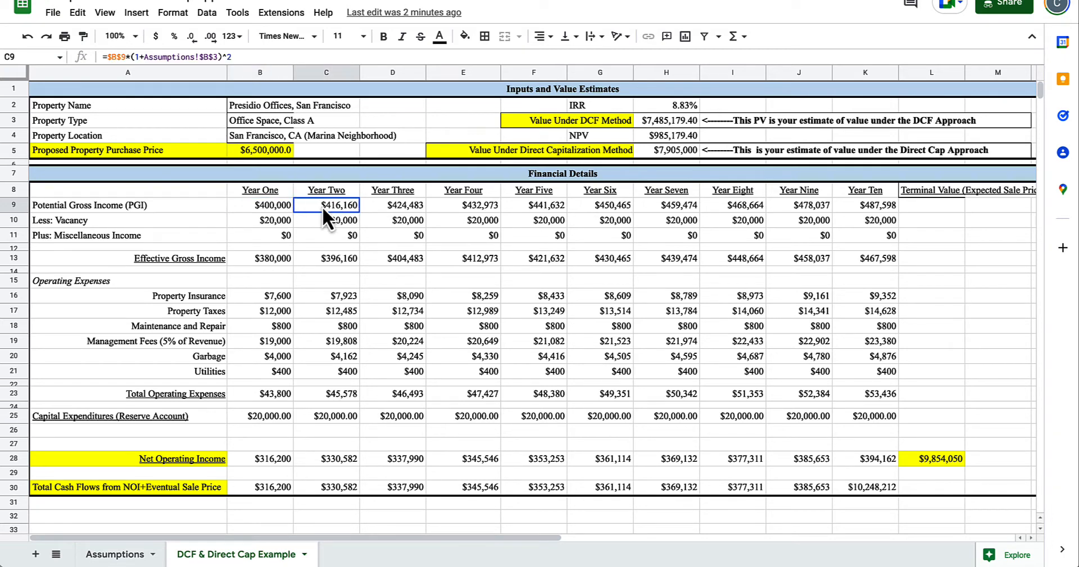
click(125, 57)
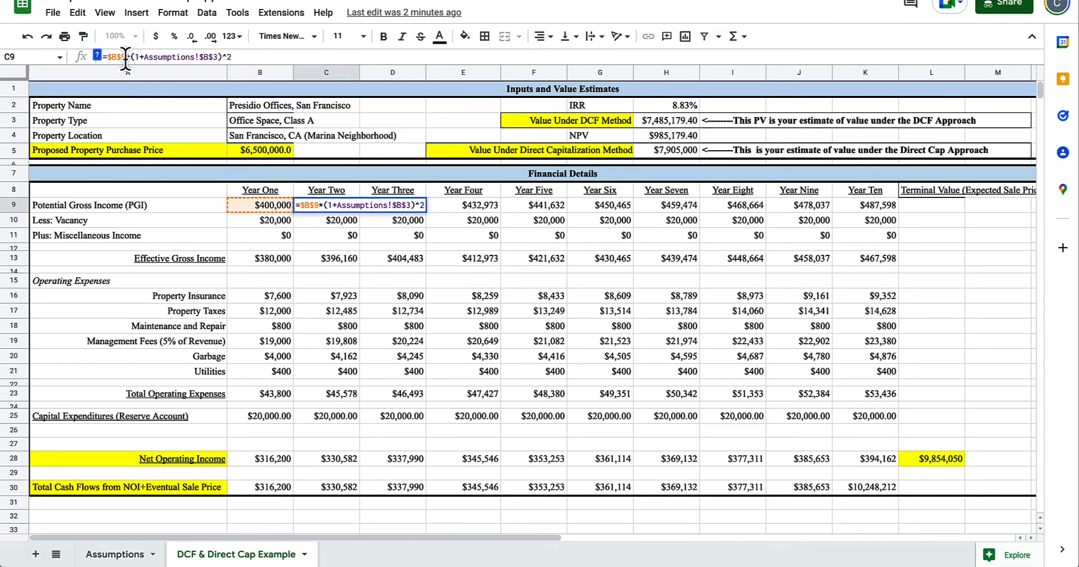
key(Escape)
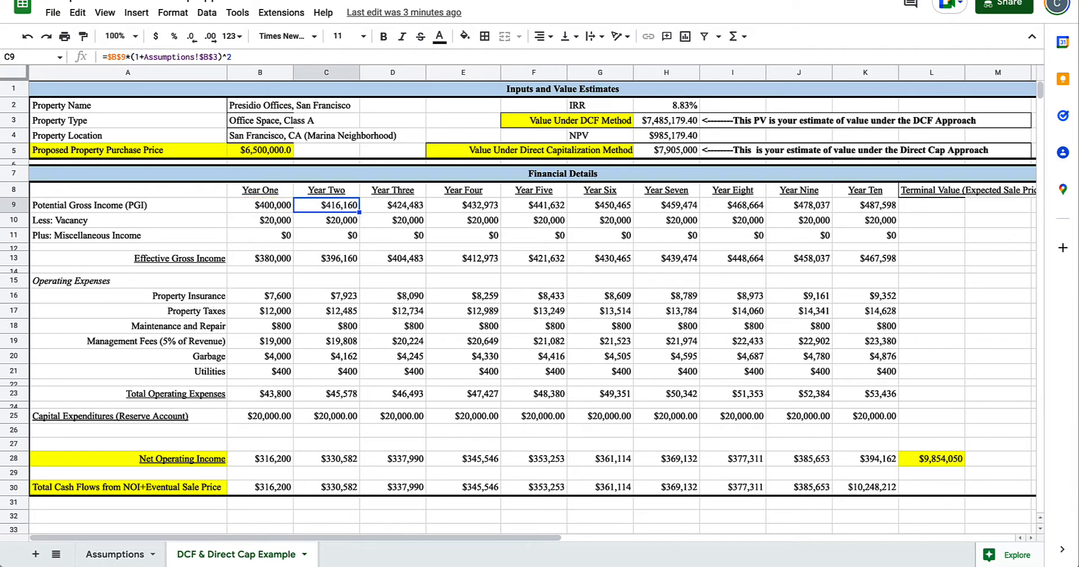
Trace the (1+Assumptions!$B$3) growth factor in C9 to the CPI on the Assumptions sheet, and return to the DCF & Direct Cap Example sheet.
click(131, 56)
drag(131, 57, 223, 58)
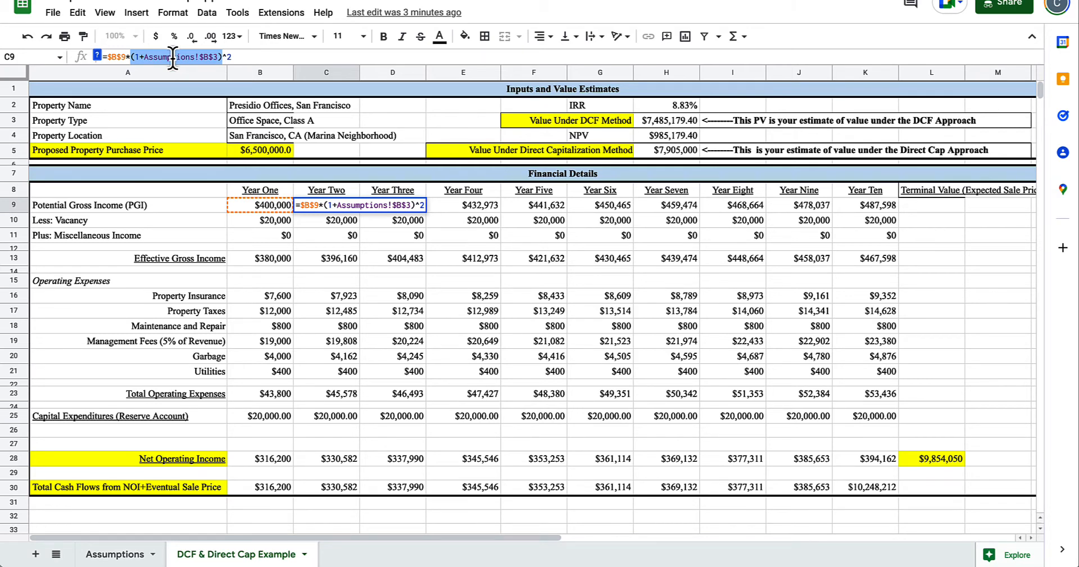
click(115, 554)
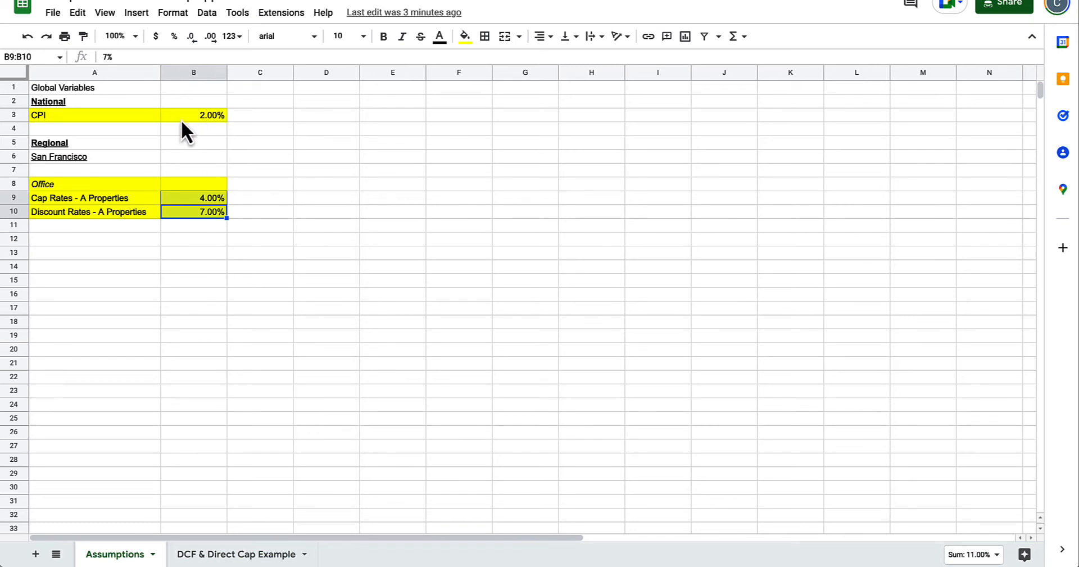
click(226, 557)
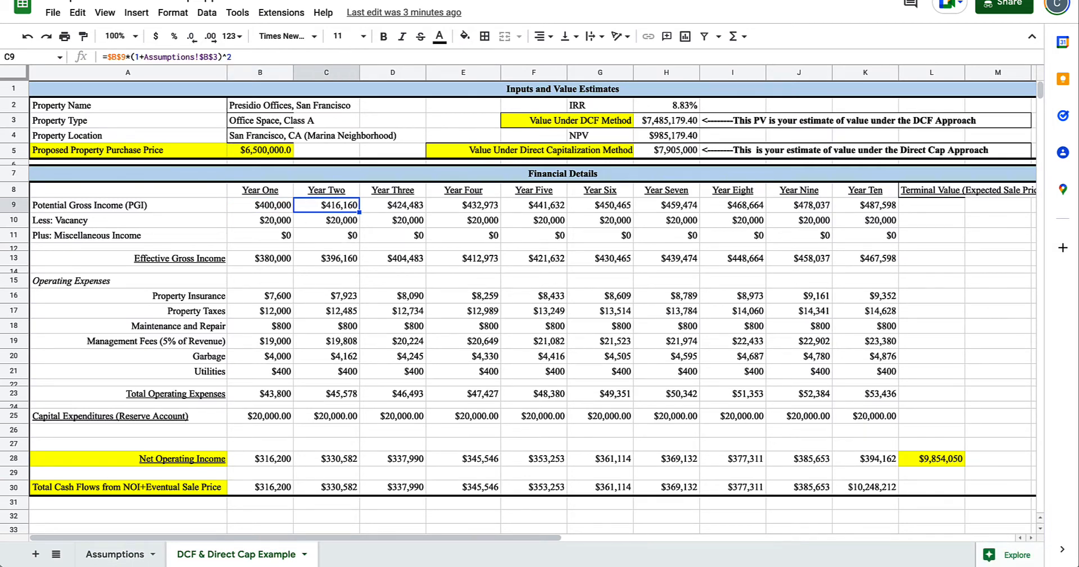
Examine the exponents in the Potential Gross Income formulas along row 9 from Year Two to Year Ten.
key(shift+Right)
key(Left)
key(Right)
key(Right)
key(Right)
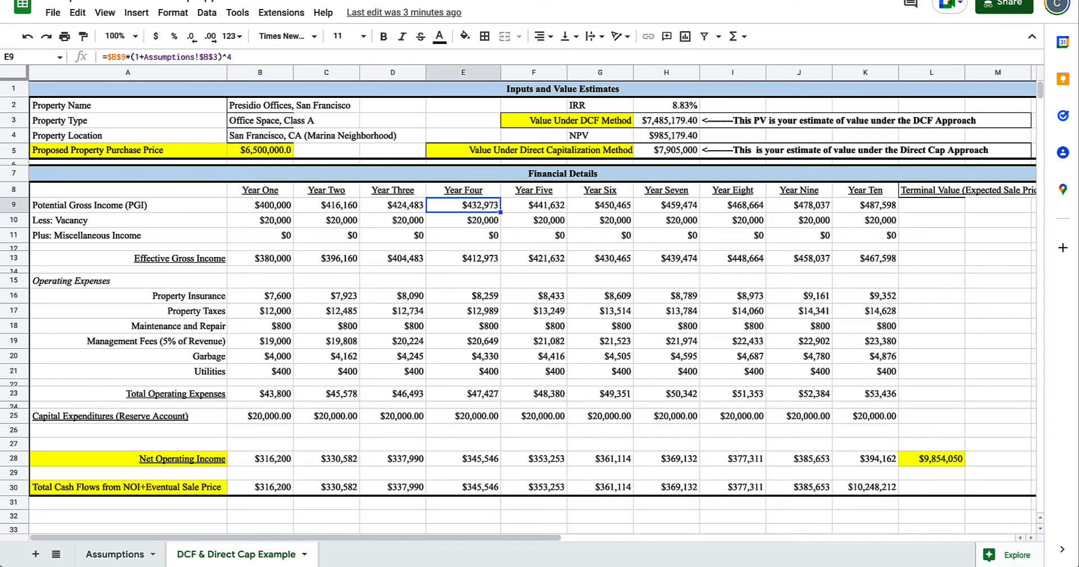
key(Right)
key(Right)
key(Right)
key(Right)
key(Right)
key(Right)
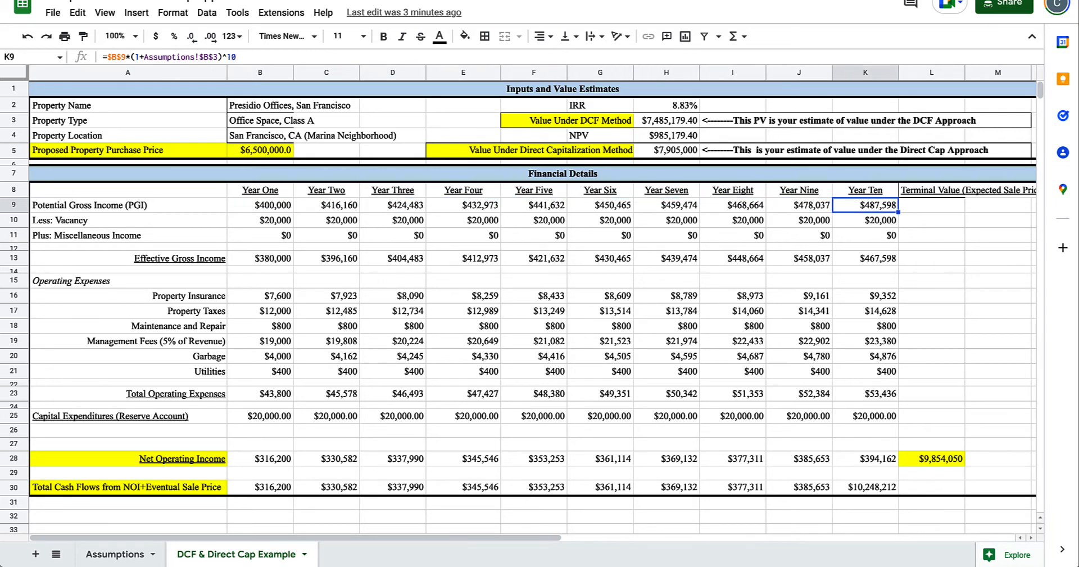
Go back along the Potential Gross Income row from Year Ten to the Year One value in B9.
key(Left)
key(Left)
key(Left)
key(Left)
key(Left)
key(Left)
key(Left)
key(Left)
key(Left)
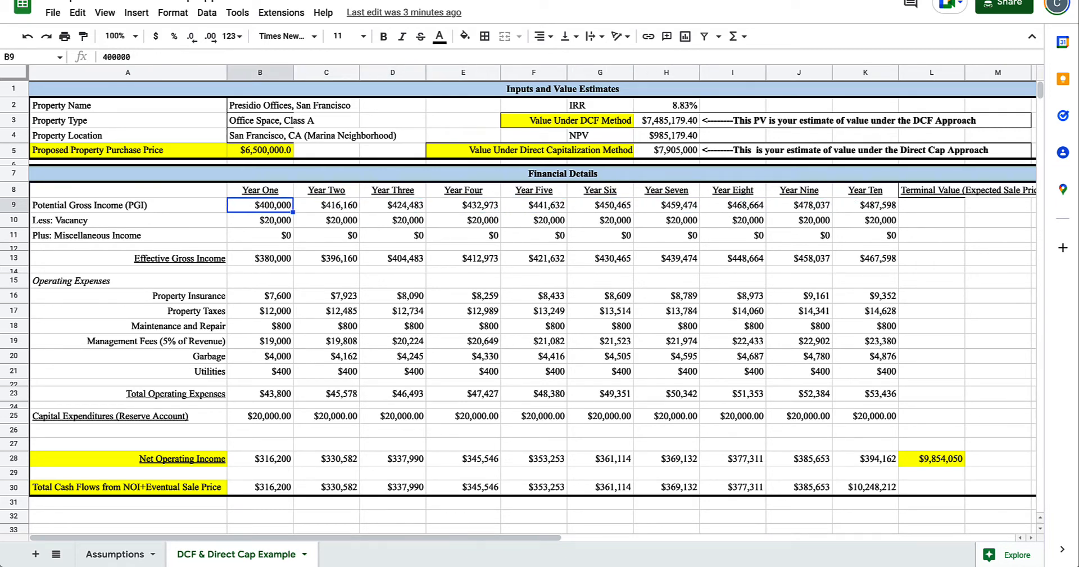
Compare the Year Two and Year Three Potential Gross Income formulas in C9 and D9.
key(Right)
key(shift+Right)
key(shift+Right)
key(shift+Right)
key(Left)
key(Right)
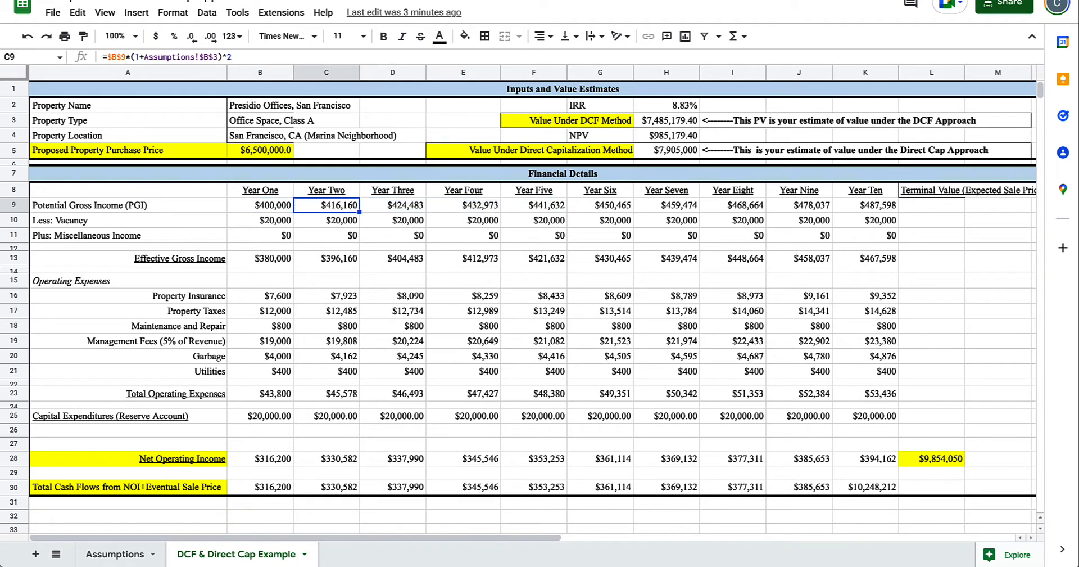
key(Right)
key(Left)
key(Right)
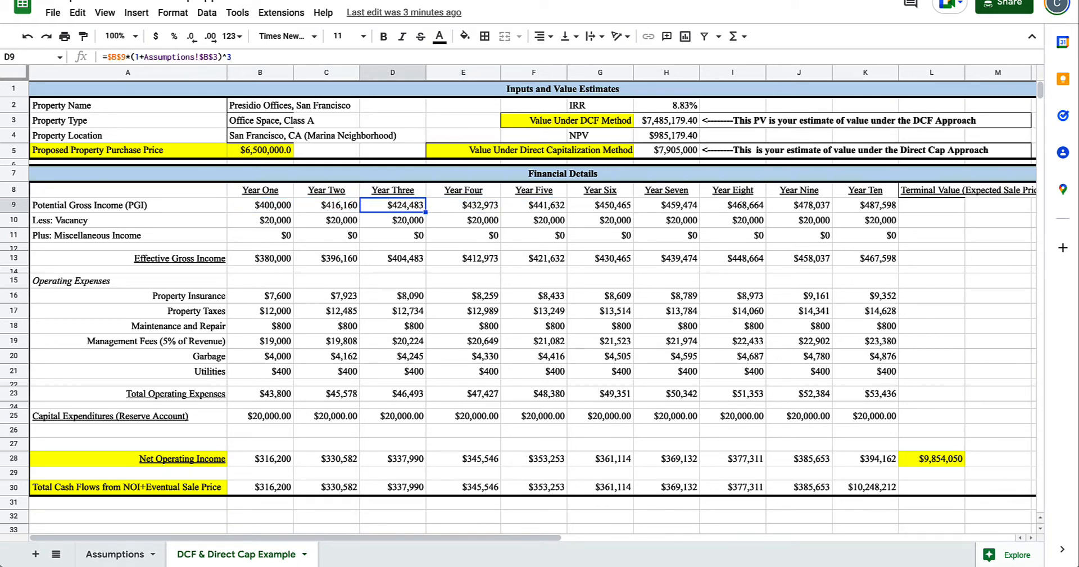
Check the Potential Gross Income formulas from Year Four to Year Seven, and return to the Year One value in B9.
key(Right)
key(Right)
key(Right)
key(Right)
key(Right)
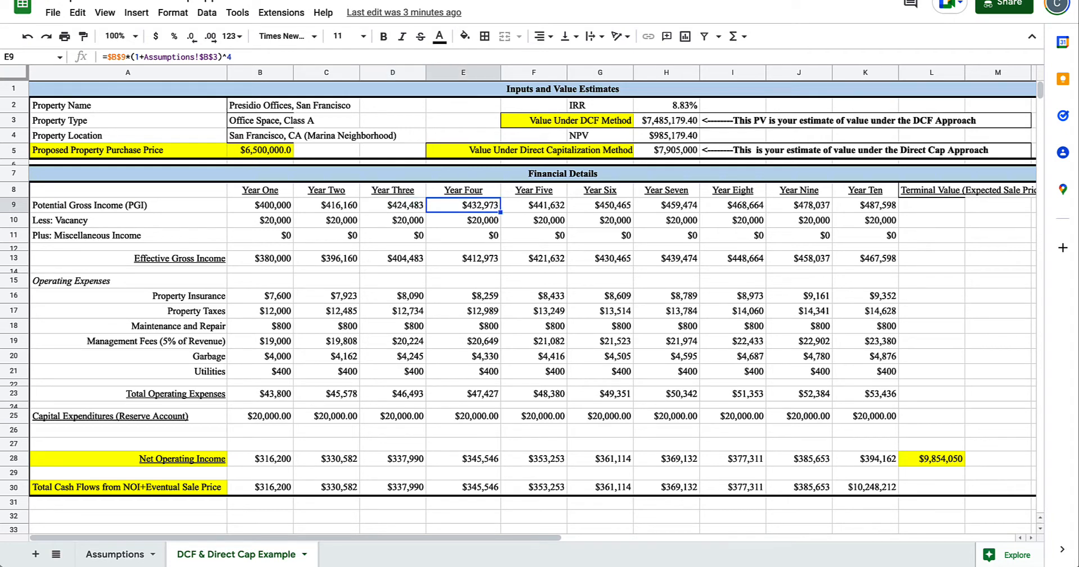
key(Left)
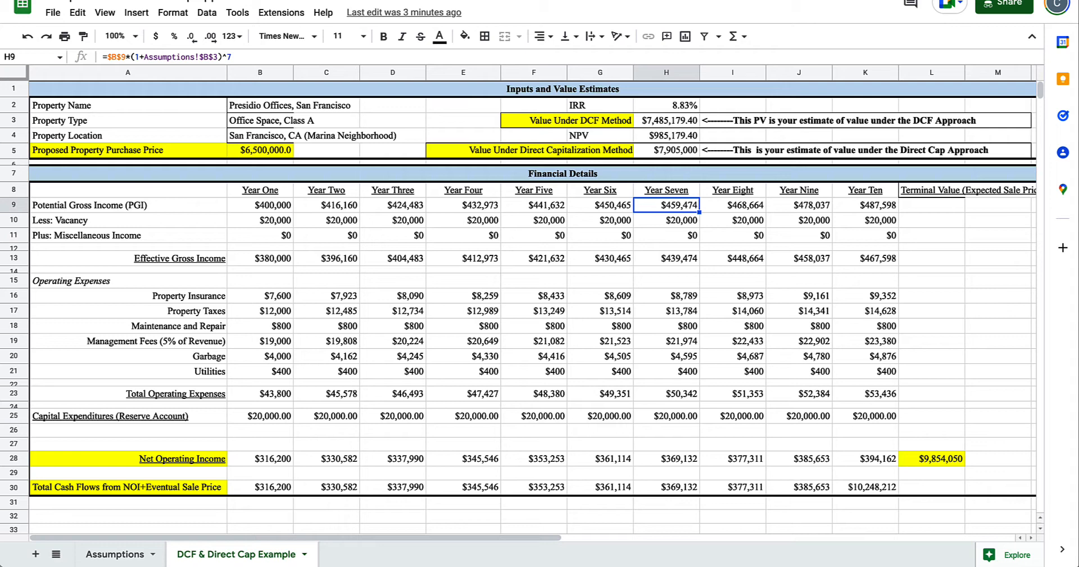
key(Left)
key(Left)
key(Left)
key(Left)
key(Left)
key(Left)
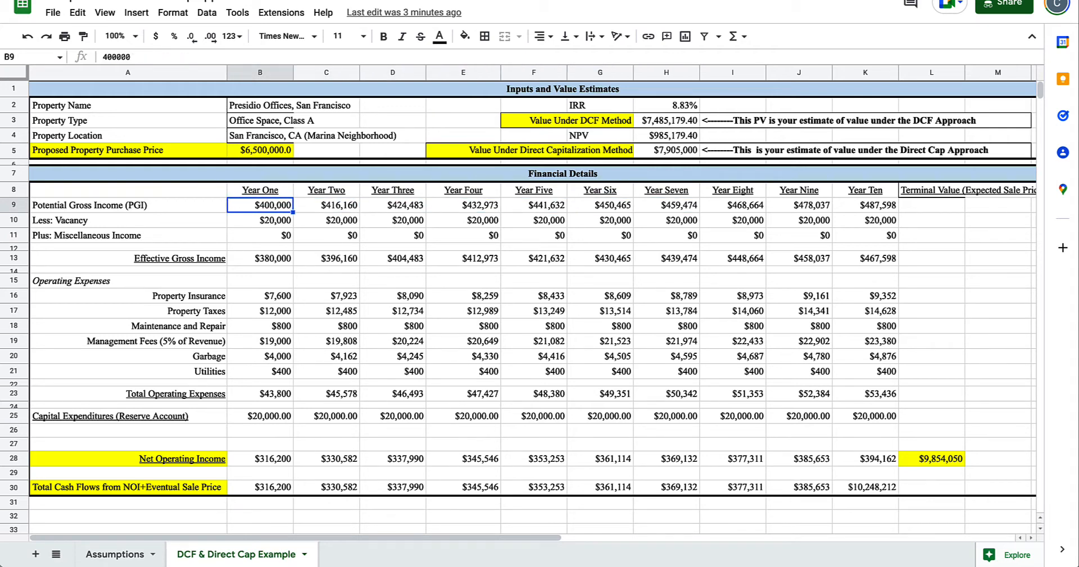
Recheck the compounding formulas in row 9 from Year Two through Year Six.
key(Right)
key(Right)
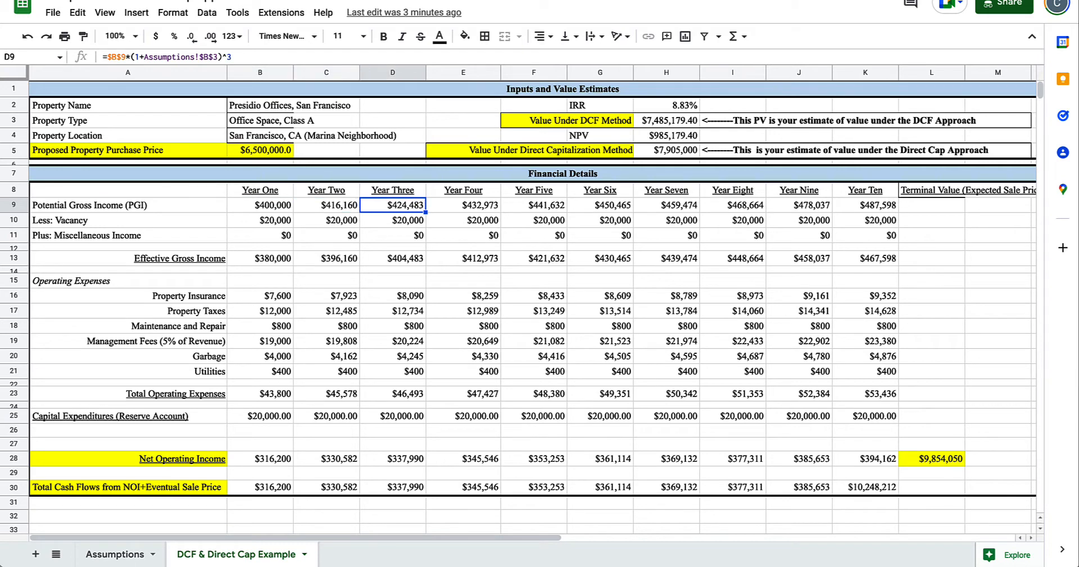
key(Right)
key(Right)
key(Right)
key(Right)
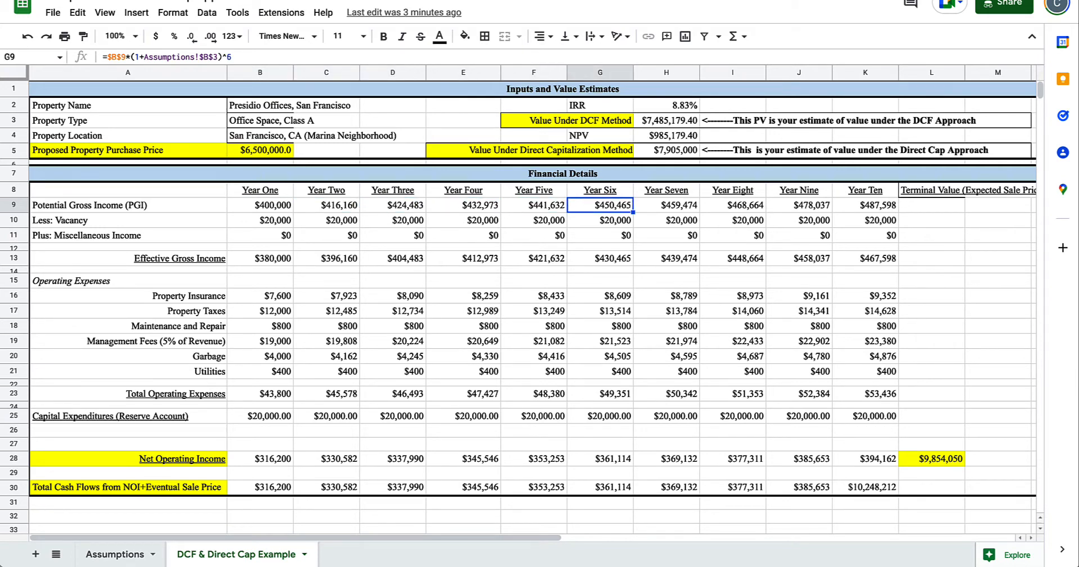
Check the Potential Gross Income formulas up to Year Nine, and go back to the Year One value in B9.
key(Right)
key(Right)
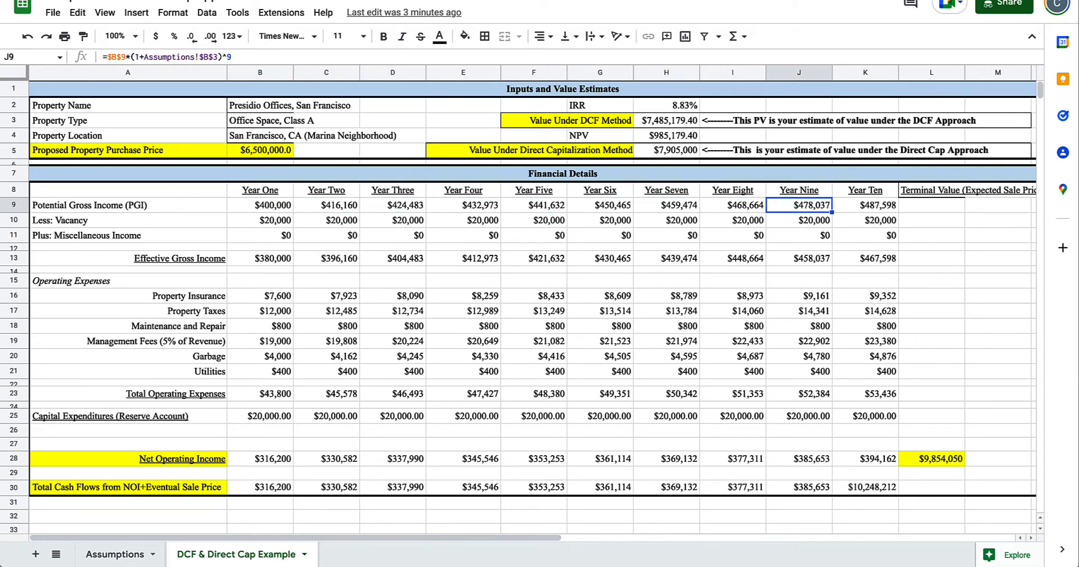
key(Left)
key(Left)
key(Left)
key(Left)
key(Left)
key(Left)
key(Left)
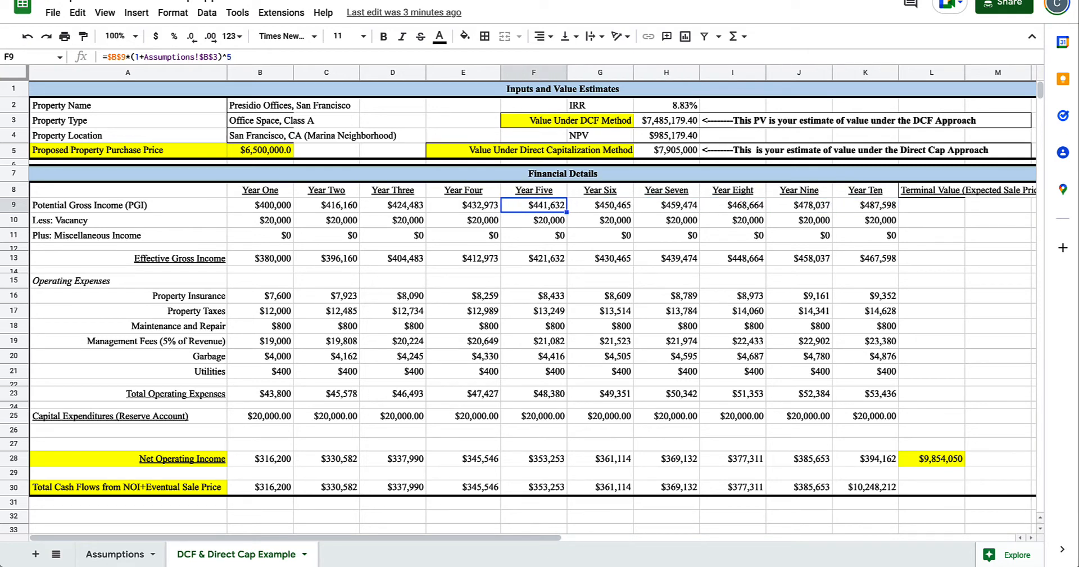
key(Left)
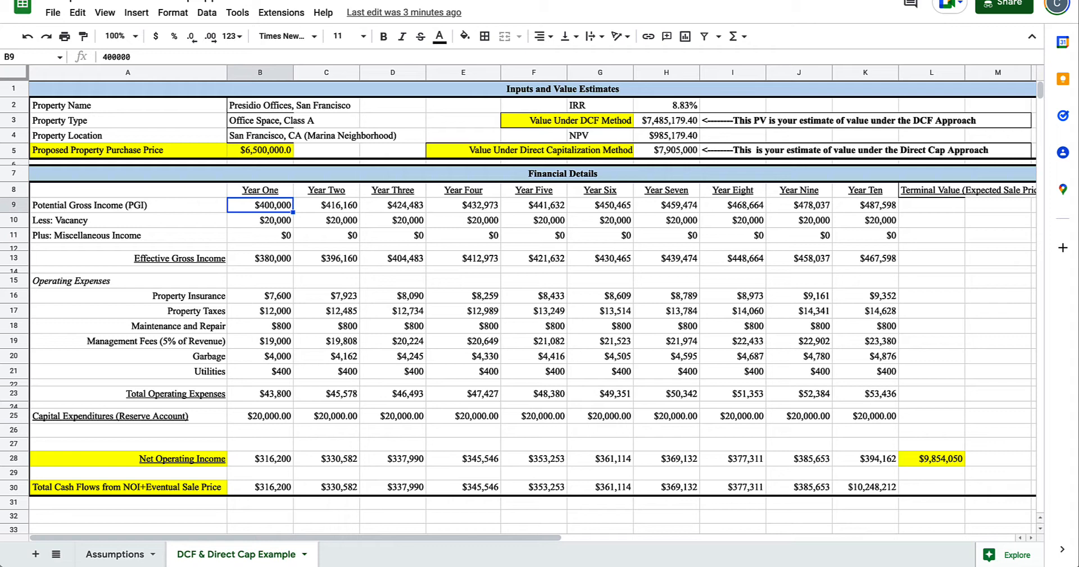
Examine the locked $B$9 reference in the Year Two Potential Gross Income formula in C9.
key(Right)
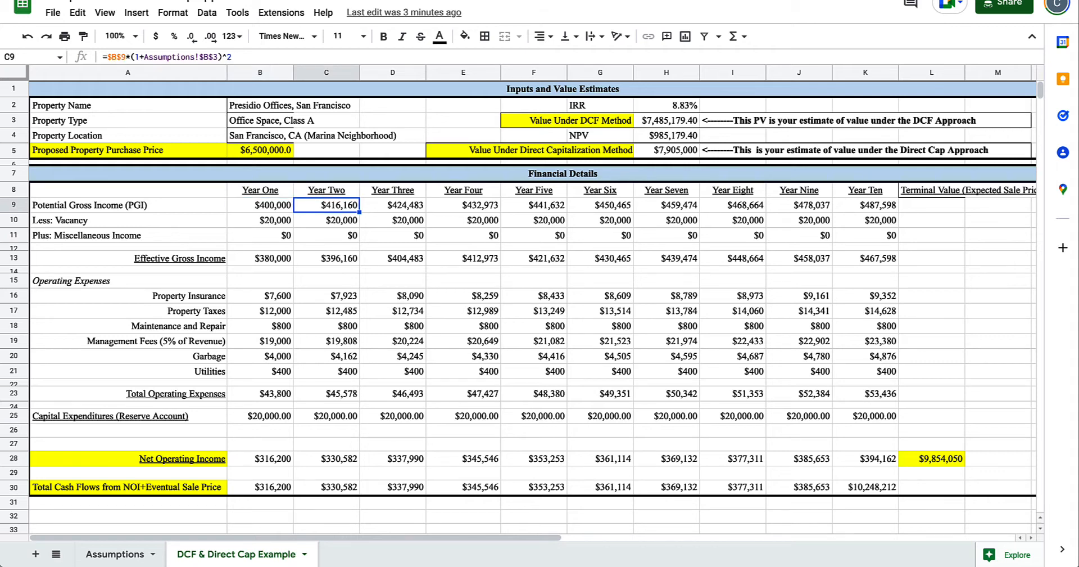
click(107, 57)
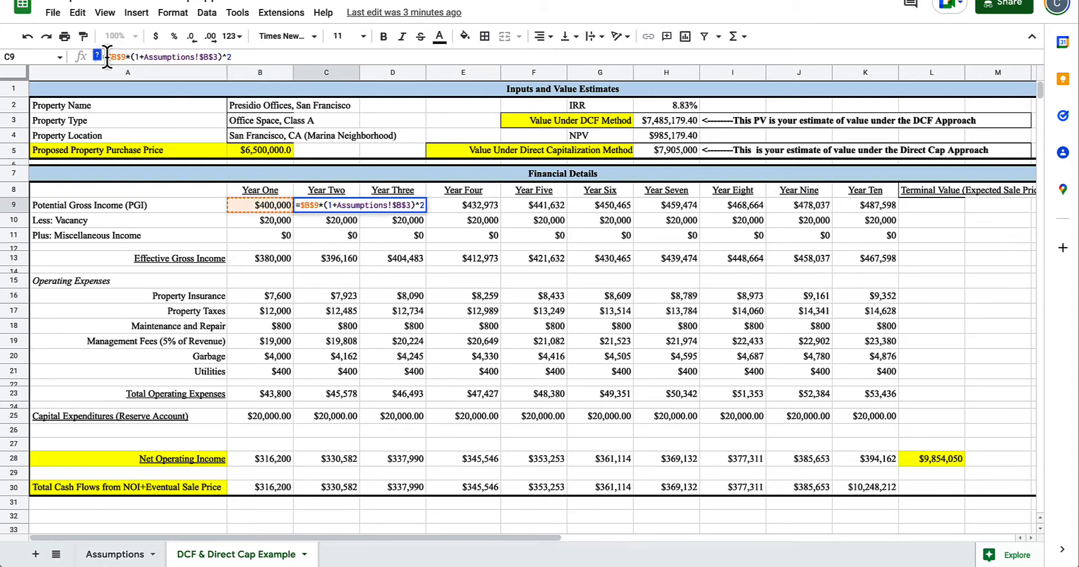
drag(117, 57, 123, 58)
click(108, 57)
drag(108, 57, 127, 57)
key(Escape)
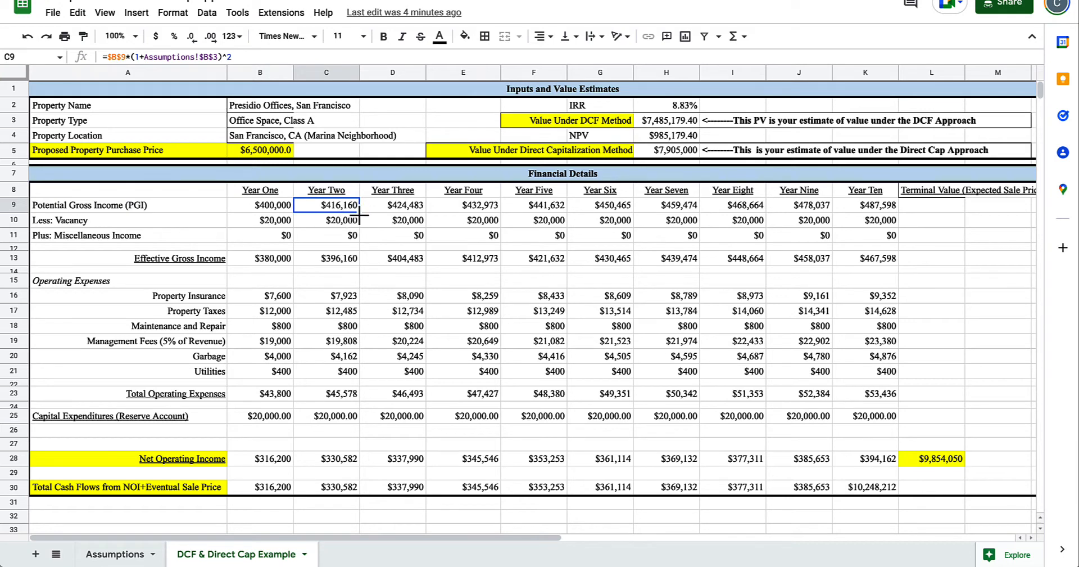
Fill the Year Two formula from C9 across to E9, and make C9's $B$9 reference relative as B9.
drag(360, 213, 437, 212)
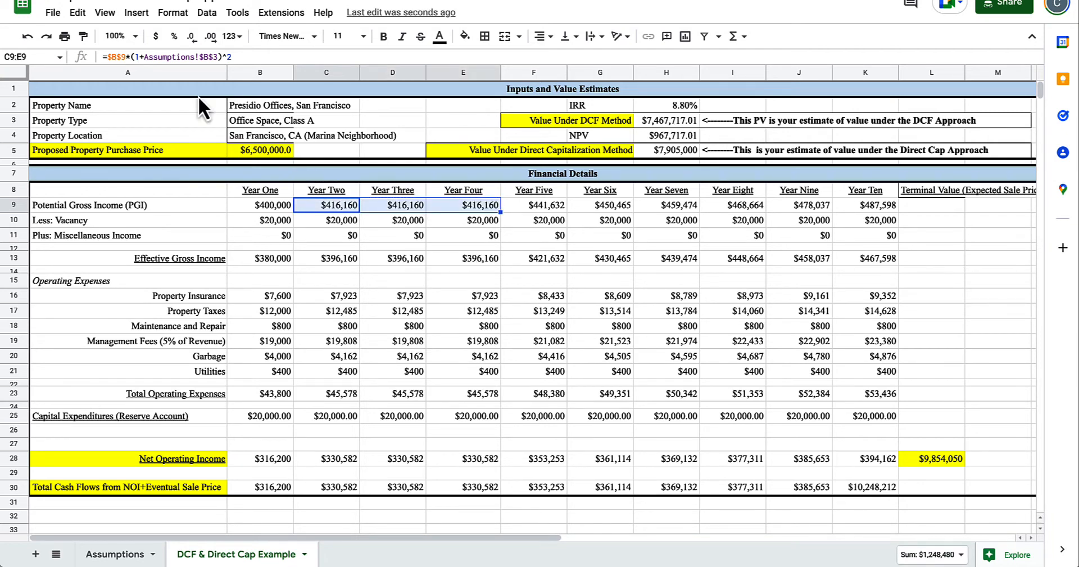
click(108, 59)
key(Delete)
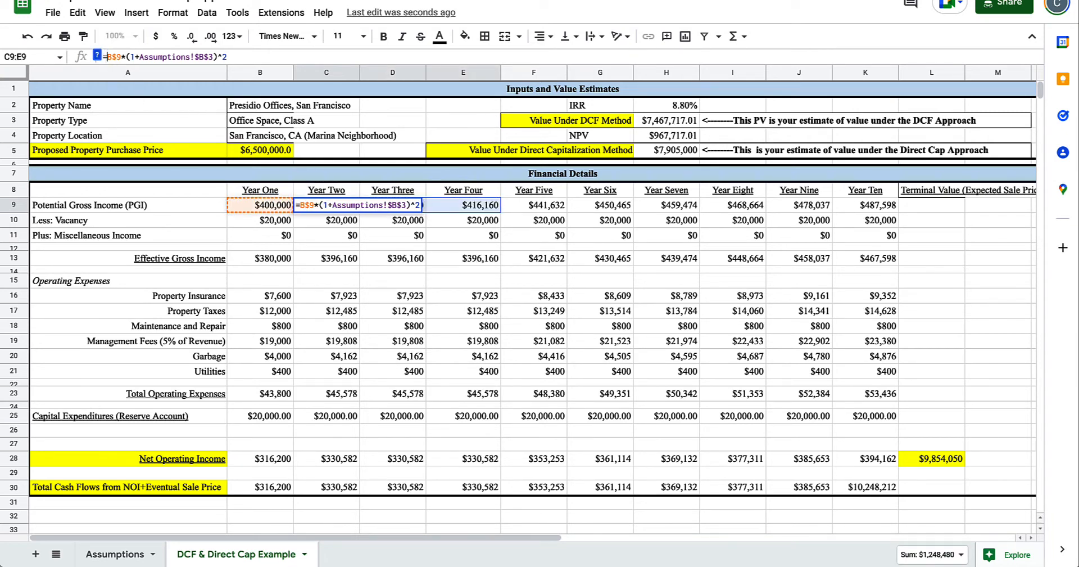
key(Right)
key(Delete)
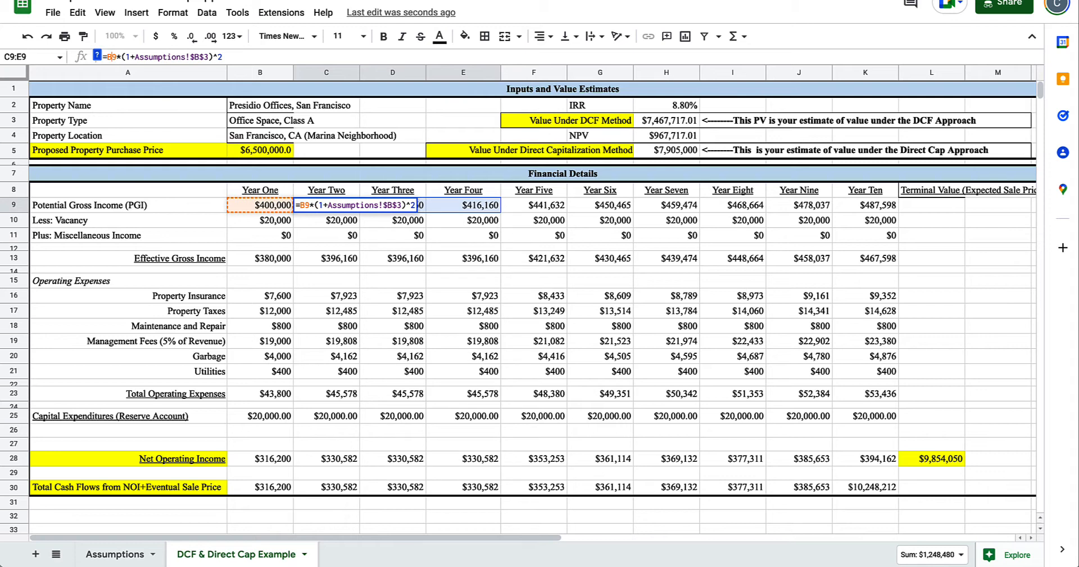
key(Return)
key(Left)
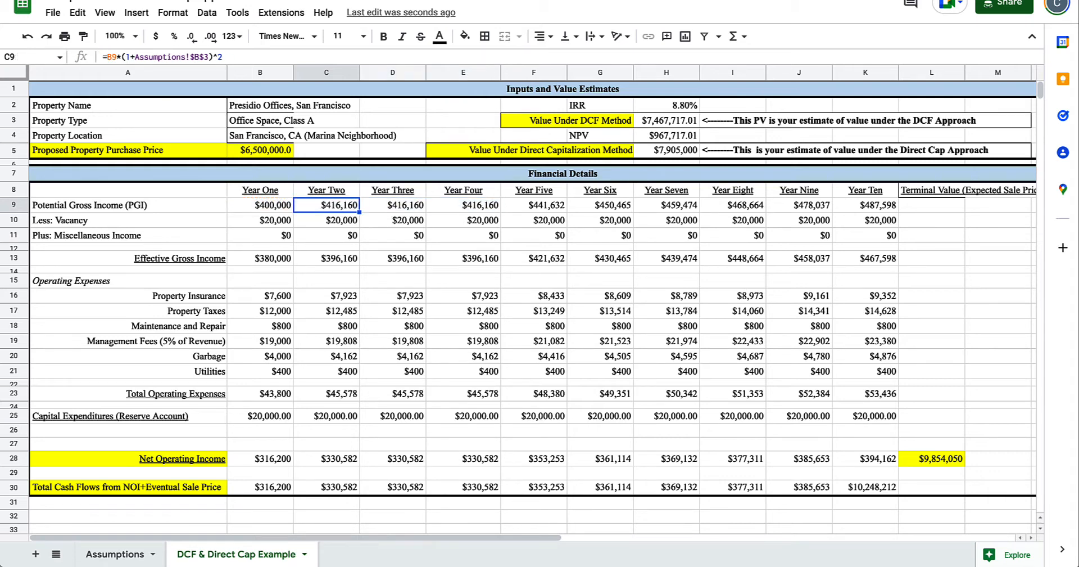
Fill C9's relative-reference formula across to E9, and check the Year Three formula in D9.
key(Right)
key(Left)
drag(359, 212, 502, 211)
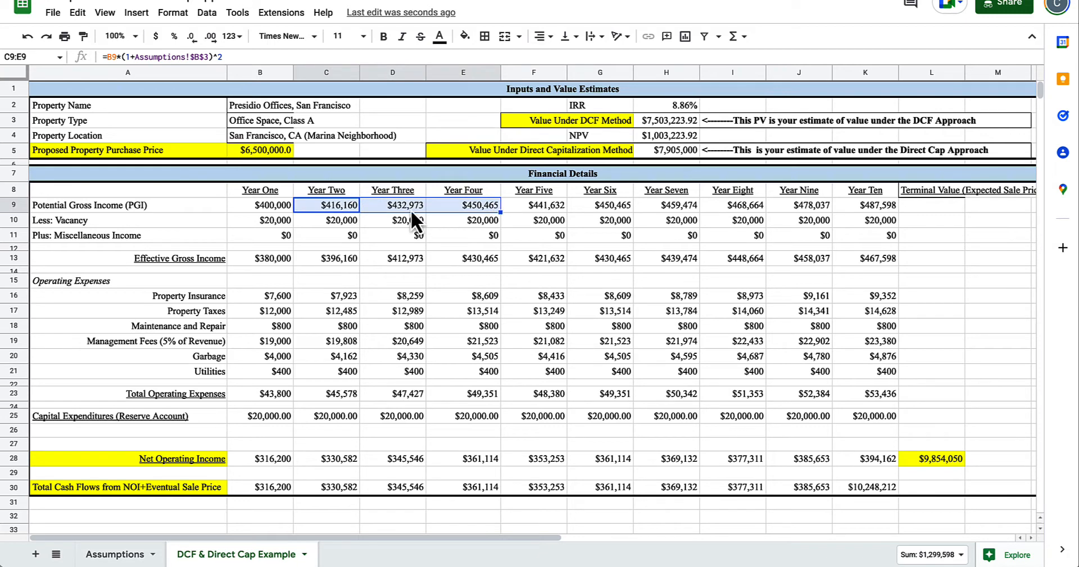
click(392, 205)
key(Left)
key(Right)
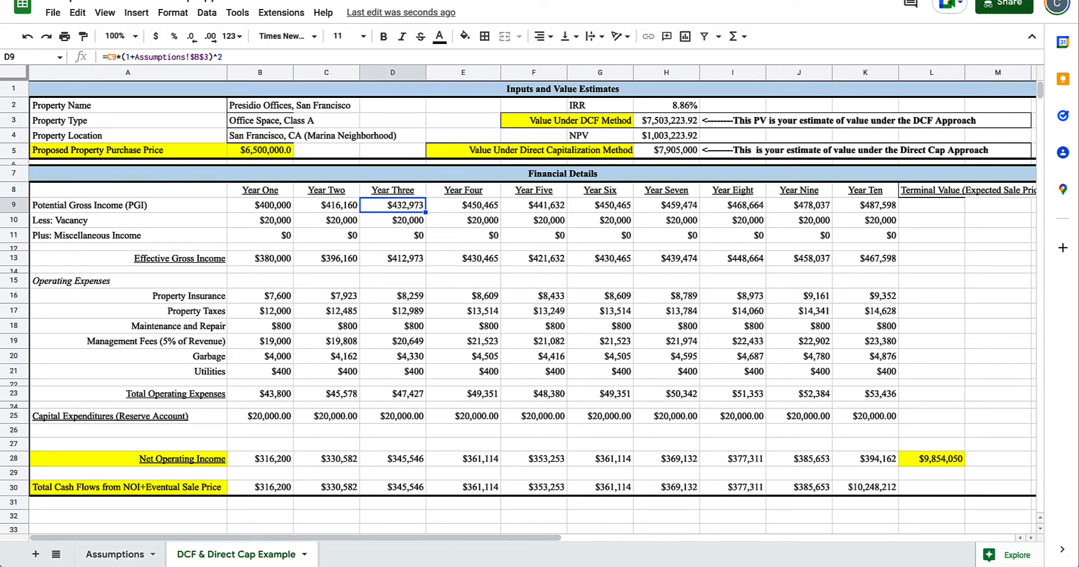
Inspect the D9 formula, look at the CPI on the Assumptions sheet, and return to C9 on the DCF & Direct Cap Example sheet.
double_click(407, 204)
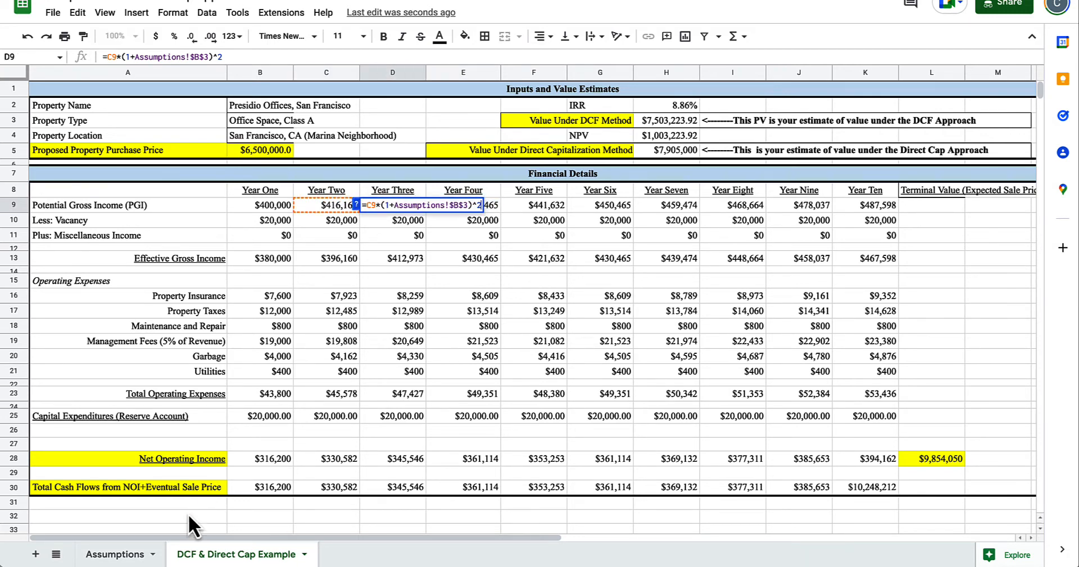
click(116, 554)
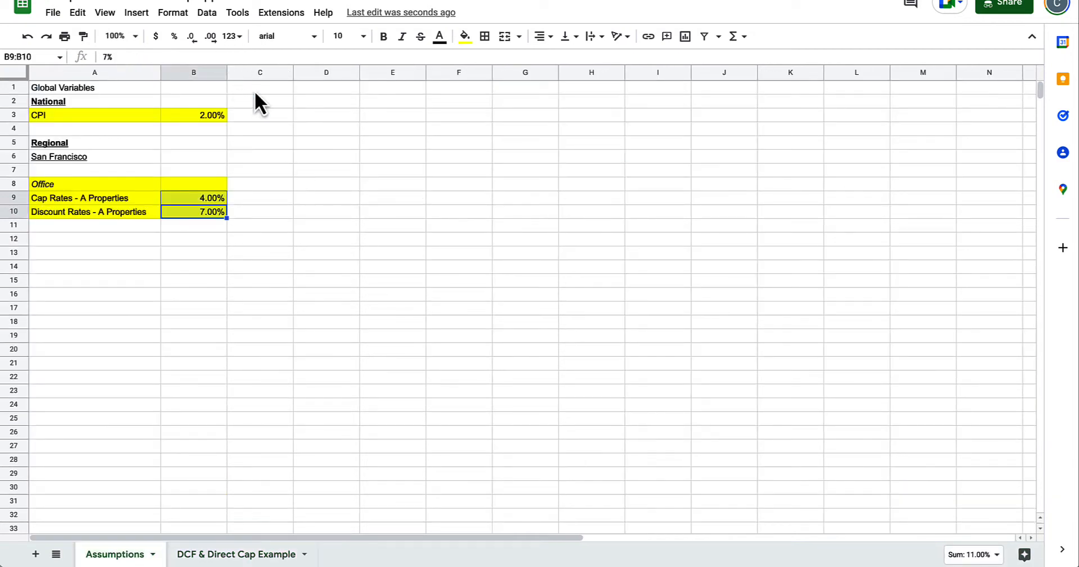
click(265, 197)
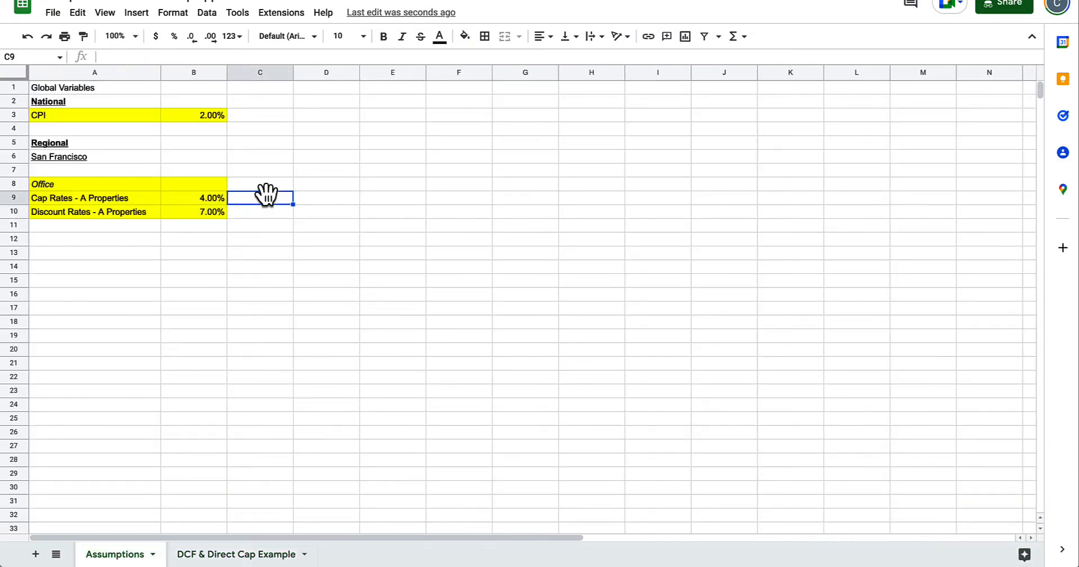
click(289, 555)
click(331, 206)
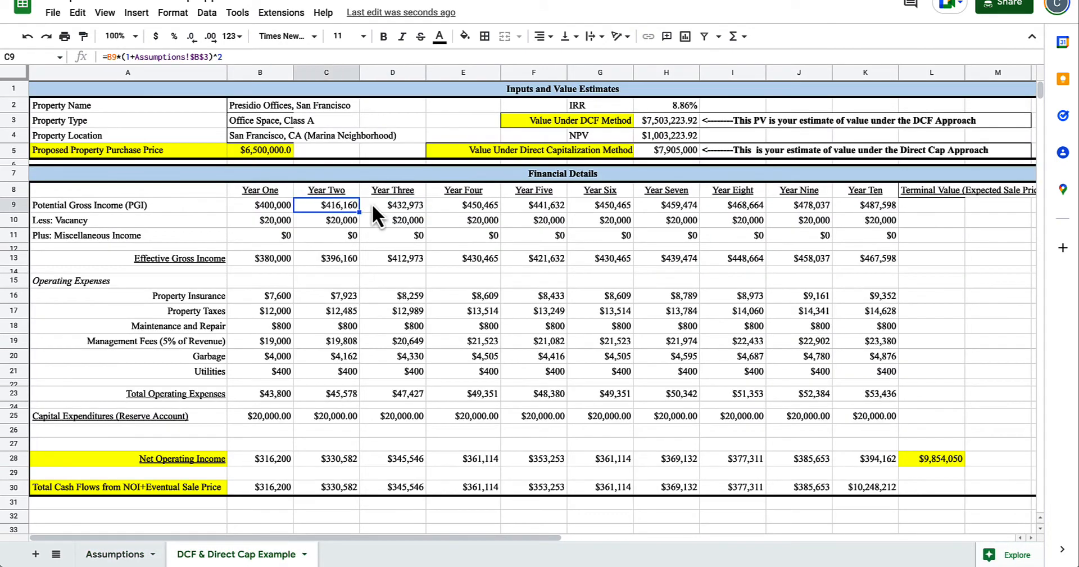
Compare the C9 and D9 formulas, highlight D9's Assumptions!$B$3 reference, and go back to B9.
click(371, 204)
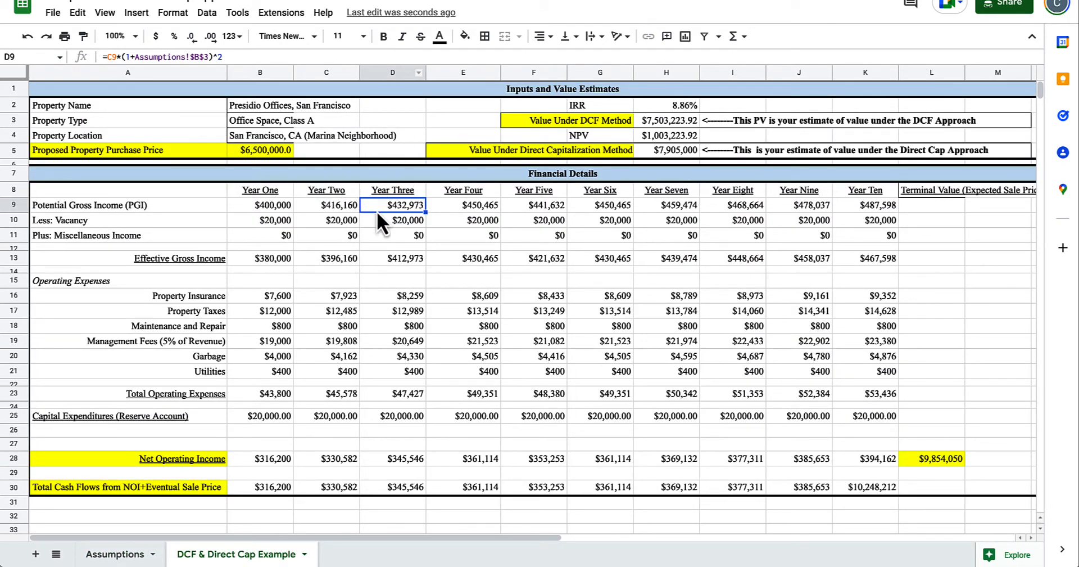
click(343, 206)
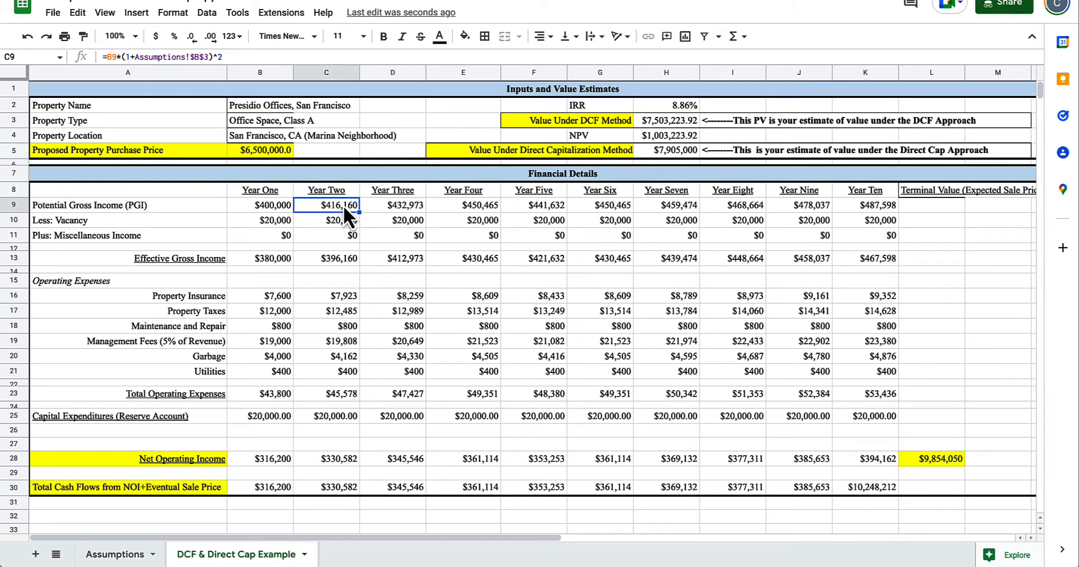
key(Right)
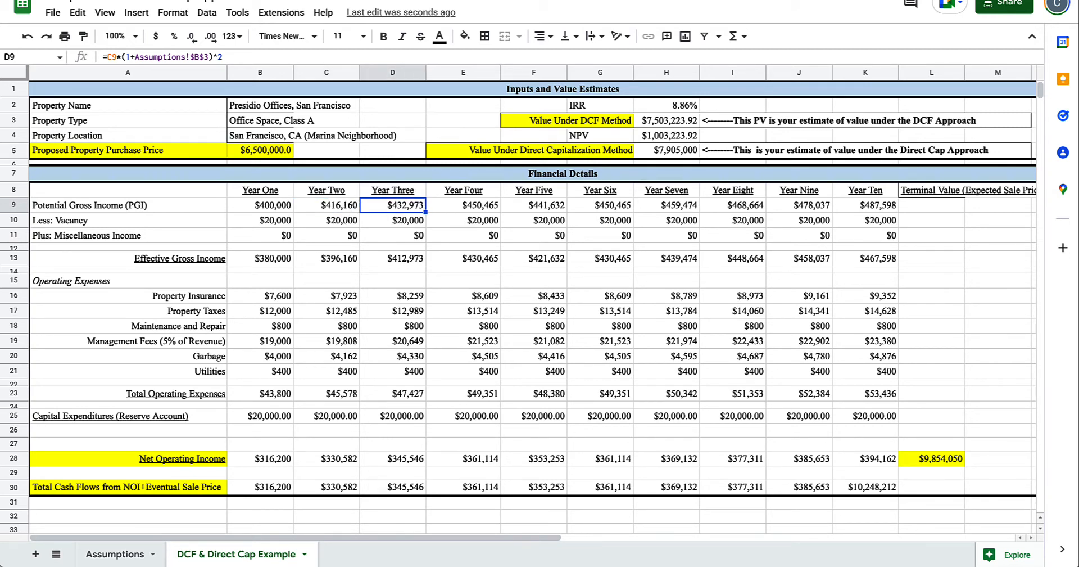
drag(135, 56, 216, 57)
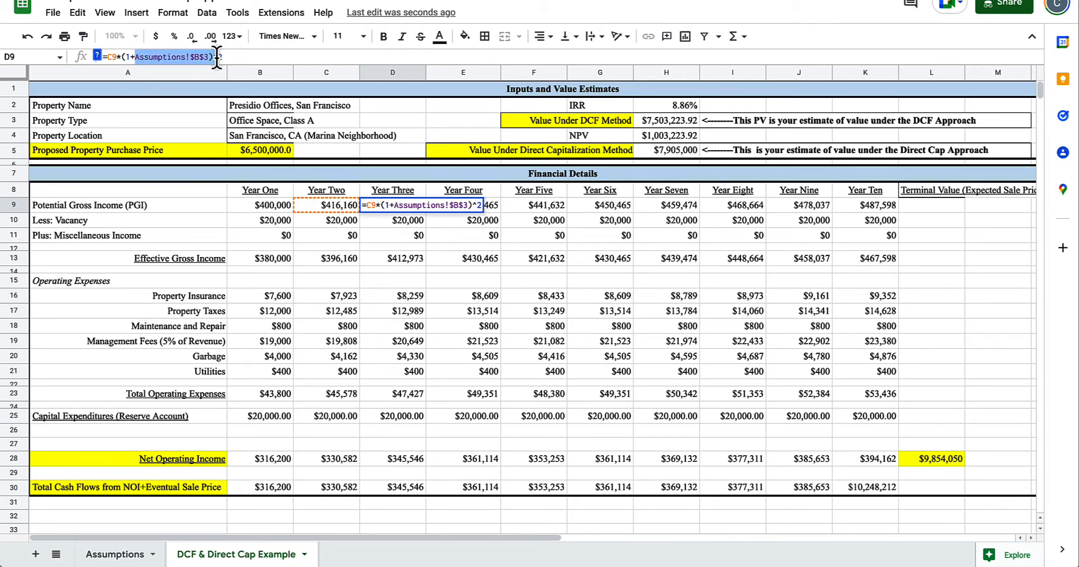
key(Escape)
key(Left)
key(Left)
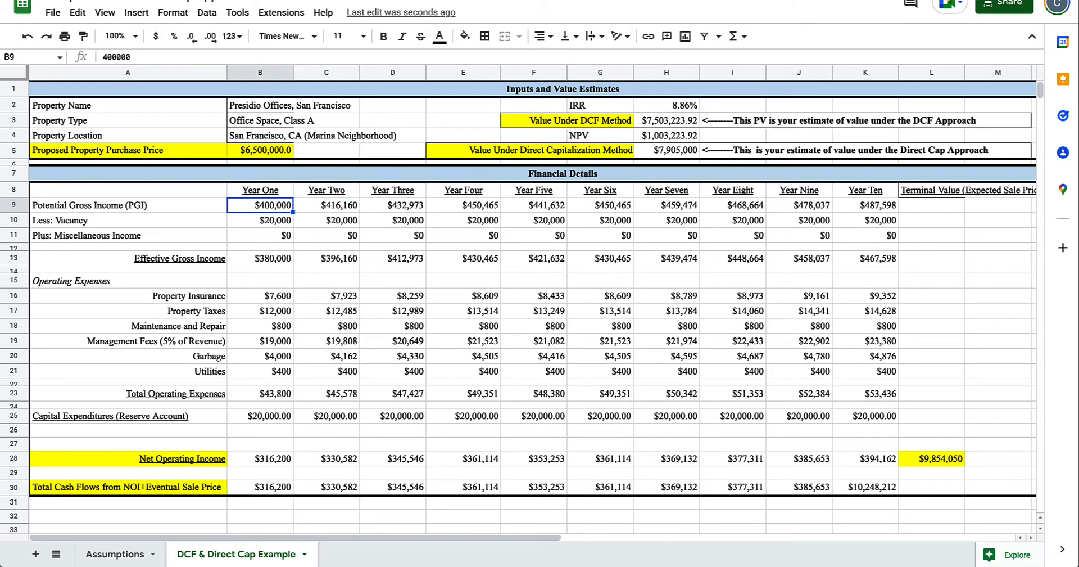
Go through the Year One to Year Three Potential Gross Income cells repeatedly to compare their references.
key(Right)
key(Right)
key(Left)
key(Left)
key(Right)
key(Right)
key(Left)
key(Left)
Make the B9 reference in the Year Two Potential Gross Income formula in C9 absolute as $B$9.
click(325, 205)
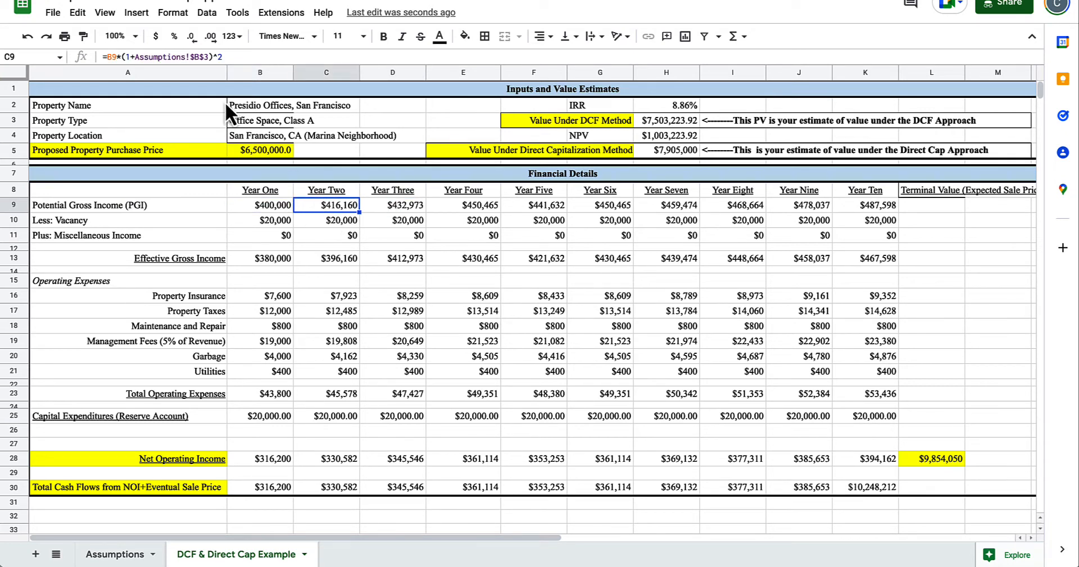
click(119, 56)
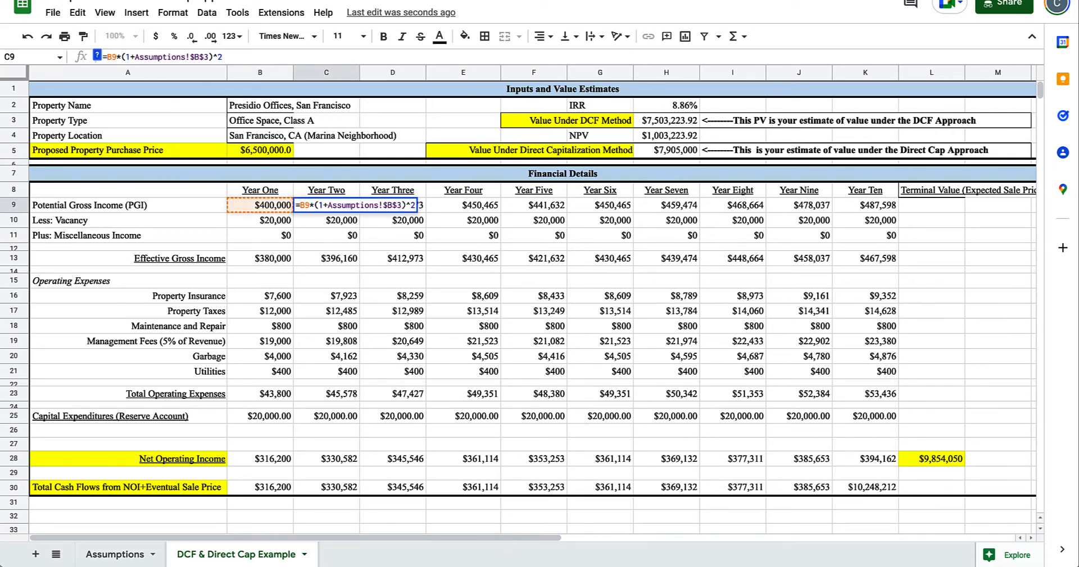
key(F4)
key(Return)
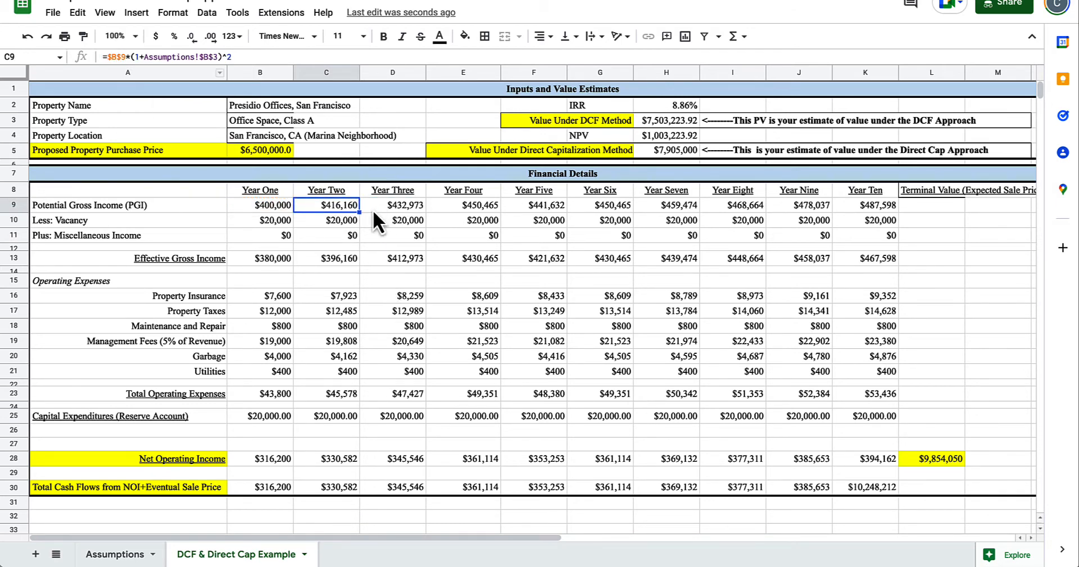
Fill the C9 formula into Year Three cell D9, and inspect the copied $B$9 reference.
drag(359, 212, 417, 211)
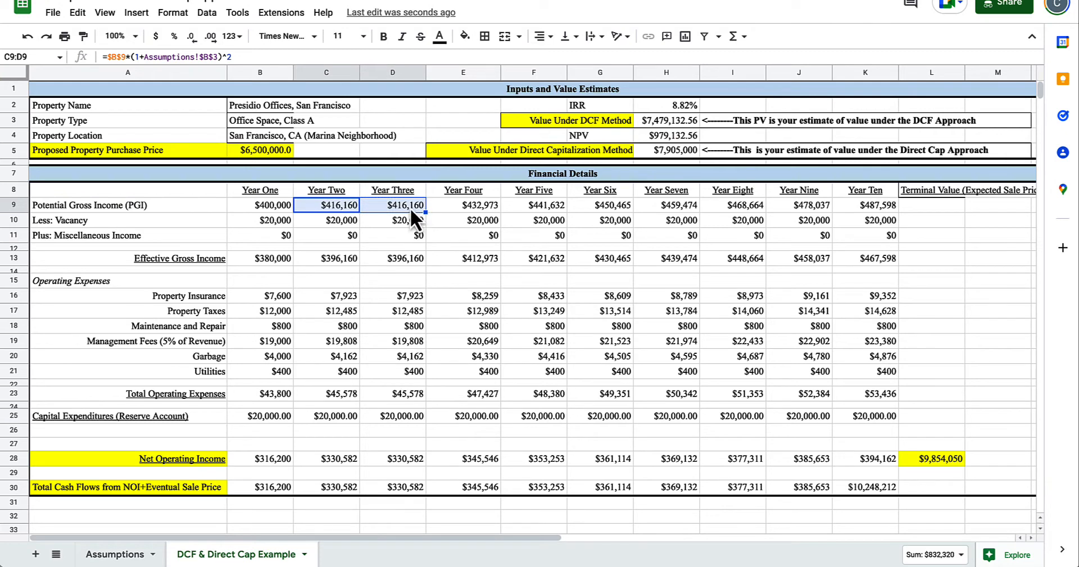
click(407, 204)
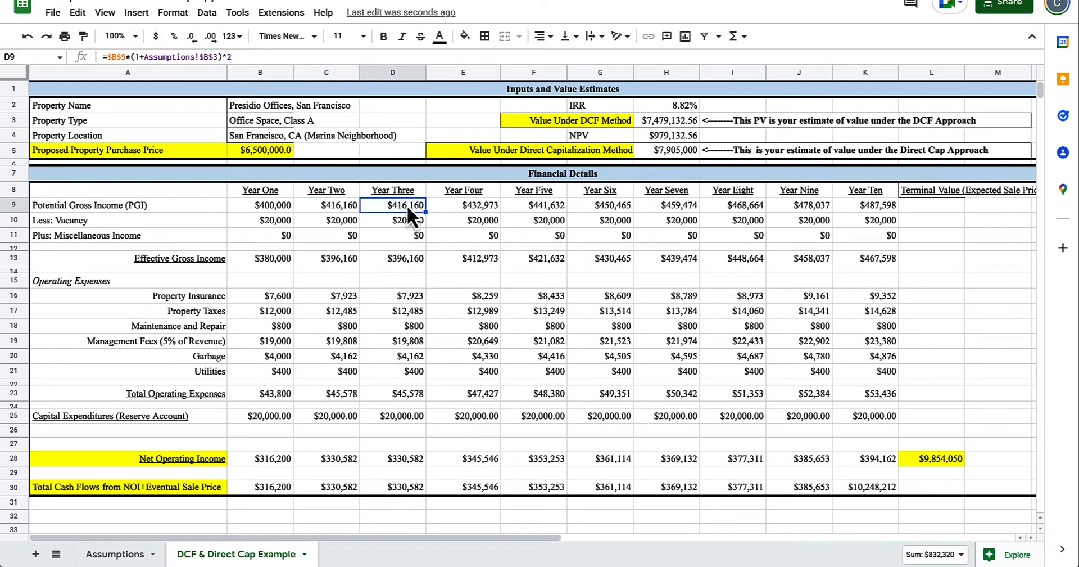
click(119, 56)
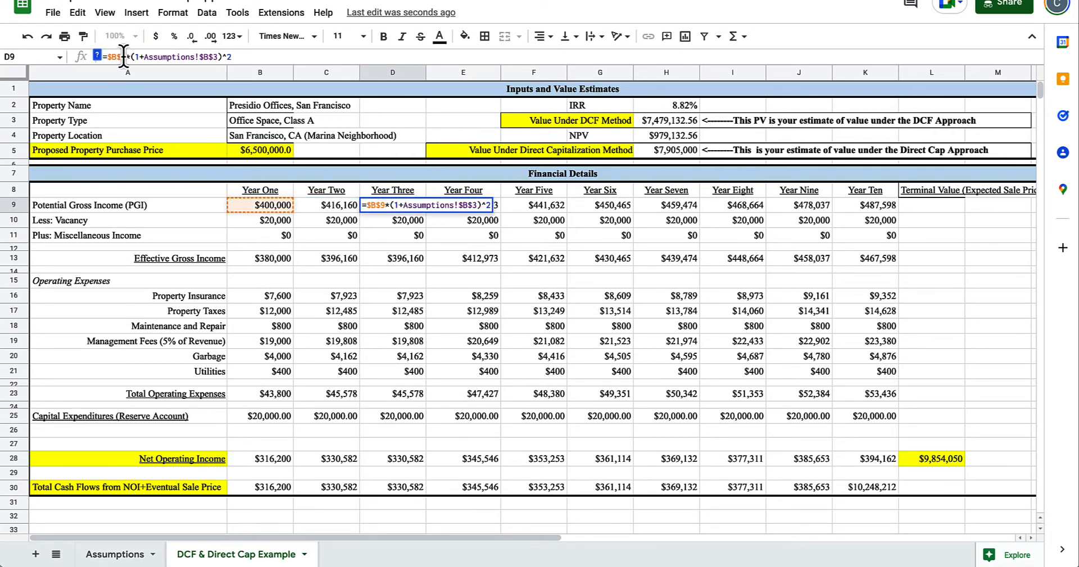
key(Escape)
Undo the trial edits and fills in the Potential Gross Income row, and return to the Year One value in B9.
key(ctrl+z)
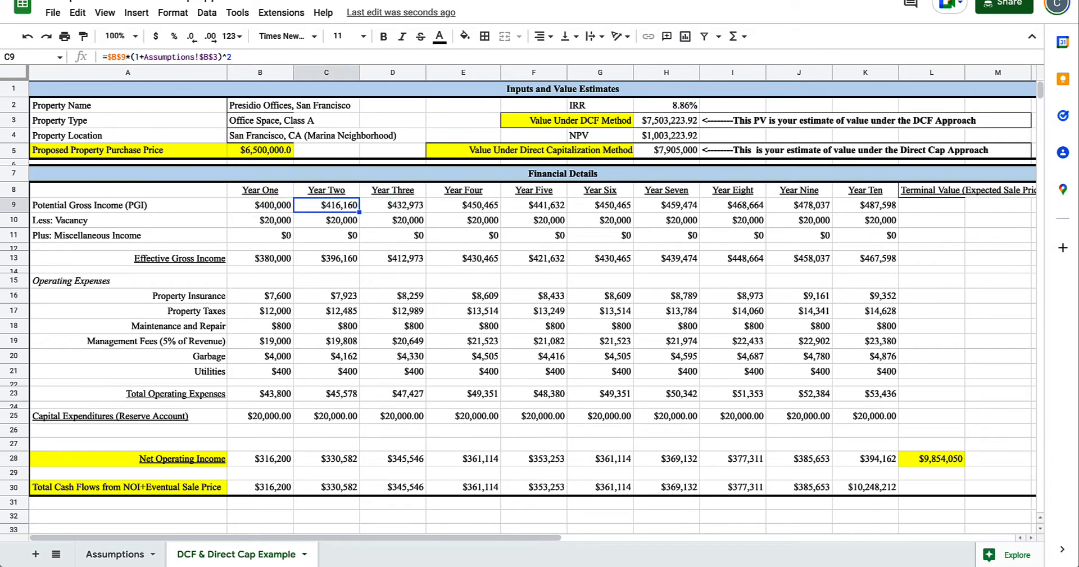
key(ctrl+z)
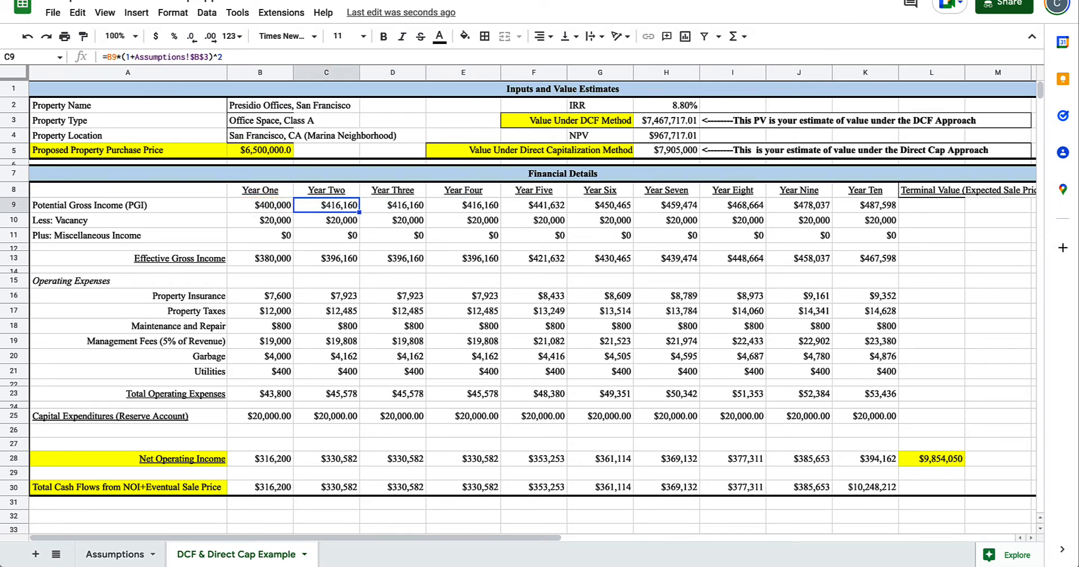
key(shift+Right)
key(shift+Right)
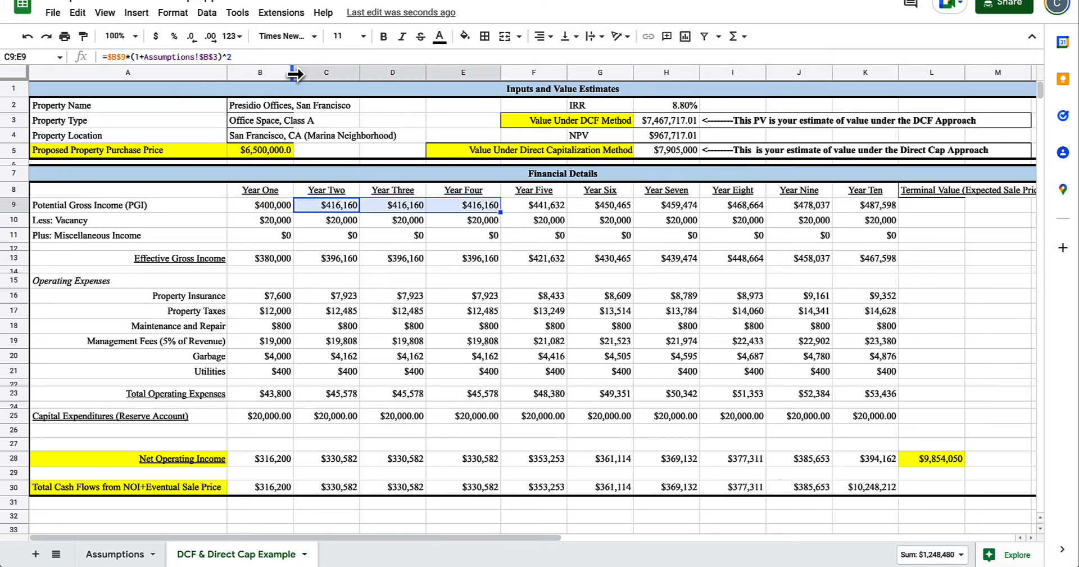
key(ctrl+z)
key(Right)
key(Right)
key(Left)
key(Left)
key(Left)
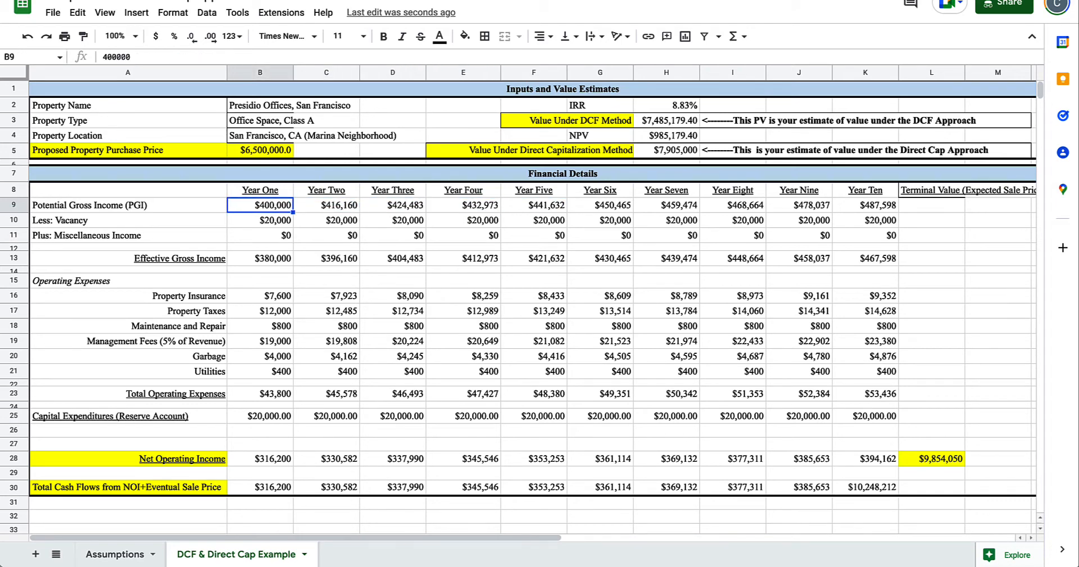
Highlight the whole Potential Gross Income row from A9 to K9.
key(Left)
key(ctrl+shift+Right)
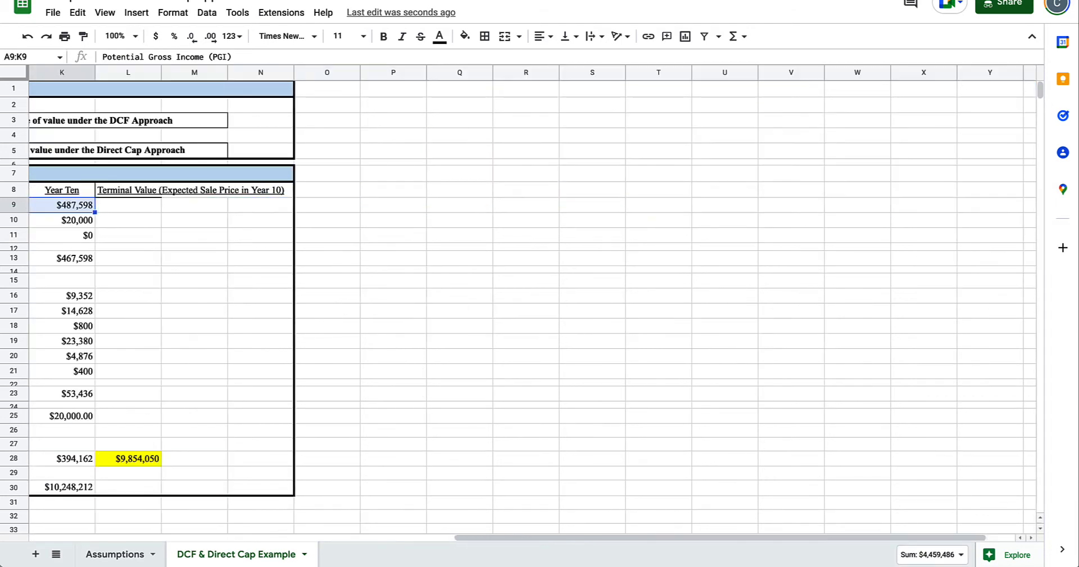
scroll(382, 139, left, 10)
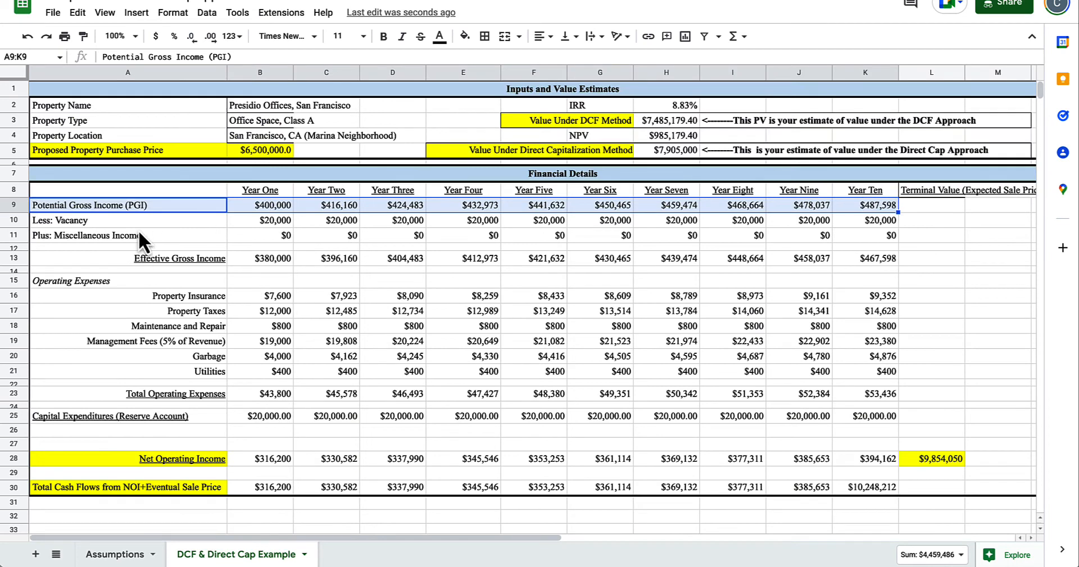
Go to the Less: Vacancy row and examine the Year One vacancy formula in B10.
click(138, 231)
key(Up)
key(shift+Right)
key(shift+Right)
key(Left)
key(Right)
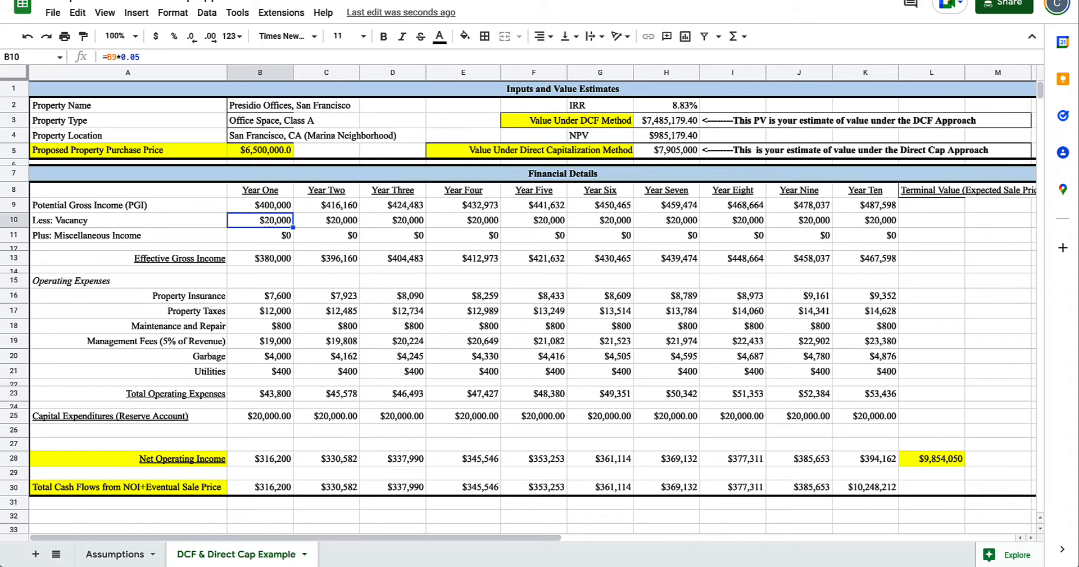
Check the vacancy formulas in row 10 from Year Two through Year Eight.
key(Right)
key(Right)
key(Right)
key(Right)
key(Right)
key(Right)
key(Right)
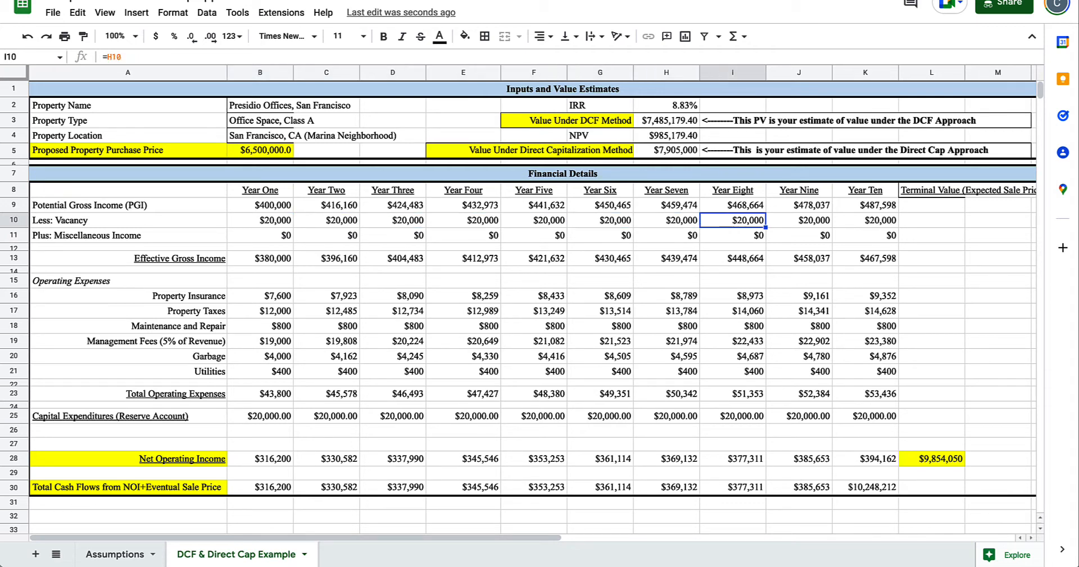
Check the vacancy formulas for Year Nine and Year Ten, and recheck the Year Two formula in C10.
key(Right)
key(Right)
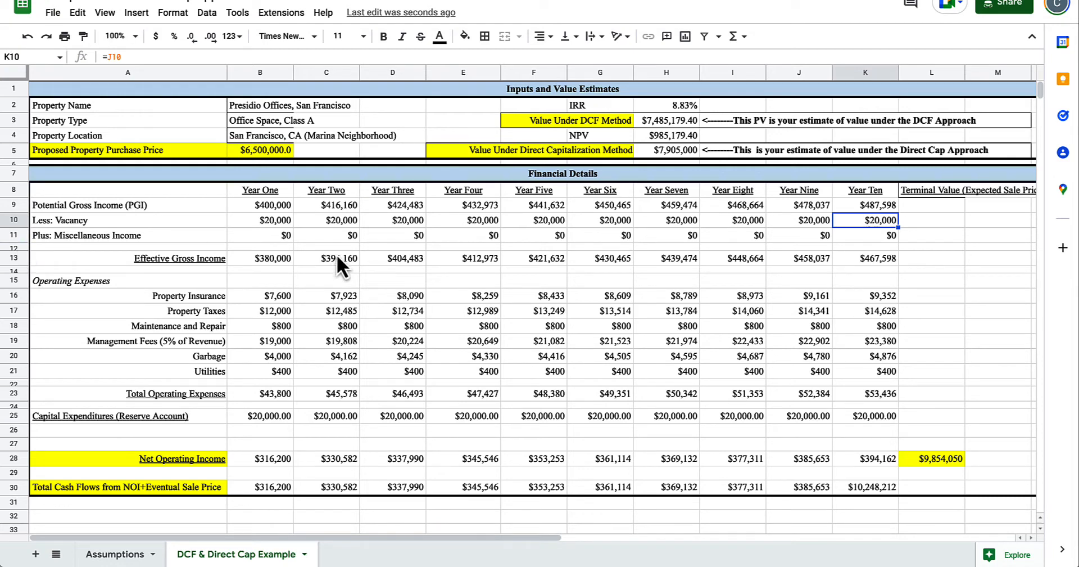
click(278, 221)
key(Right)
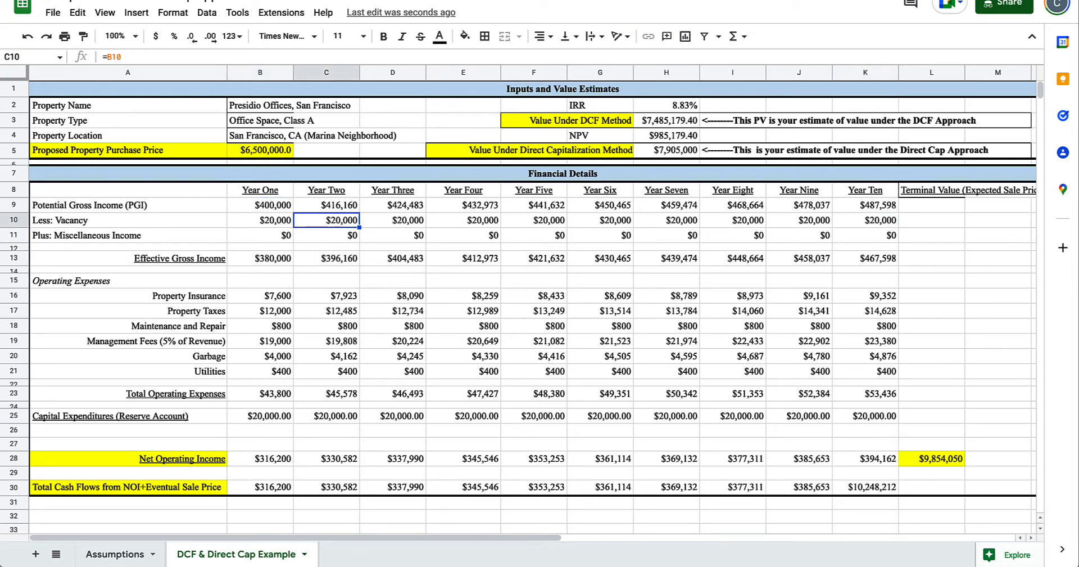
Replace the Year One vacancy in B10 with the formula =B9*0.05.
key(Left)
key(BackSpace)
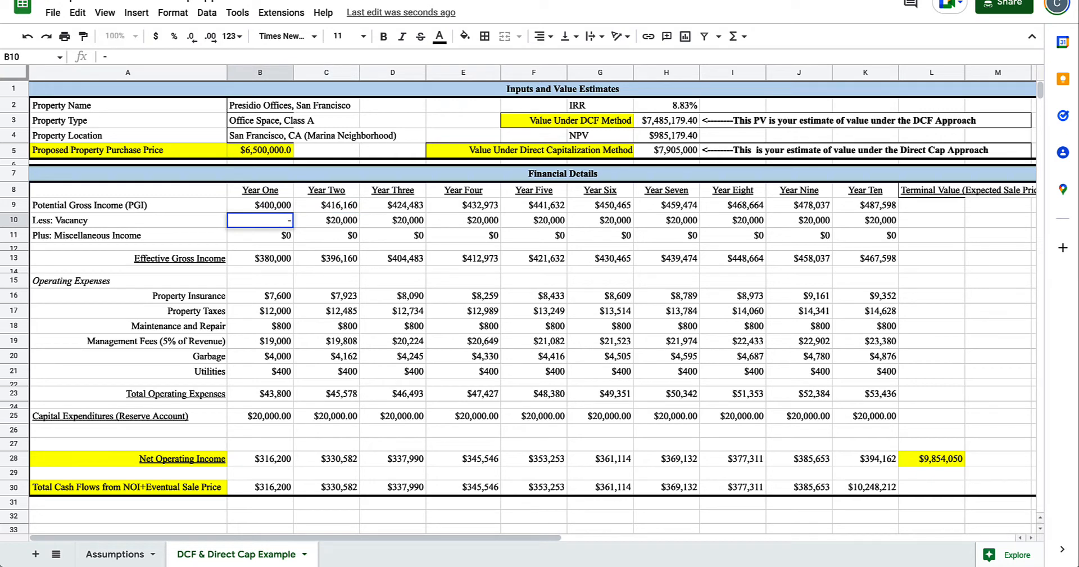
text(=B9)
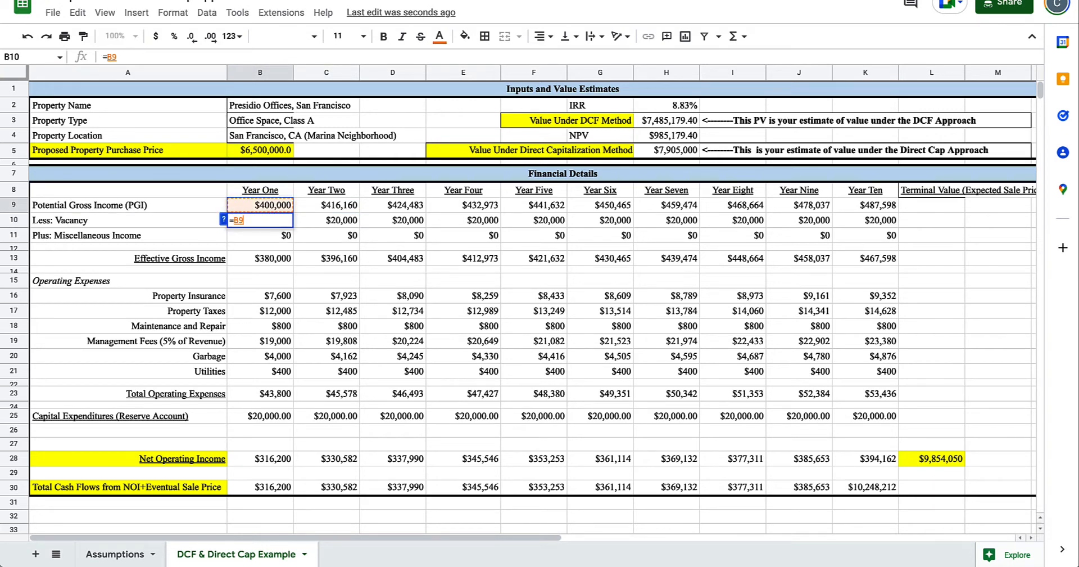
text(*0.05)
key(Return)
key(Up)
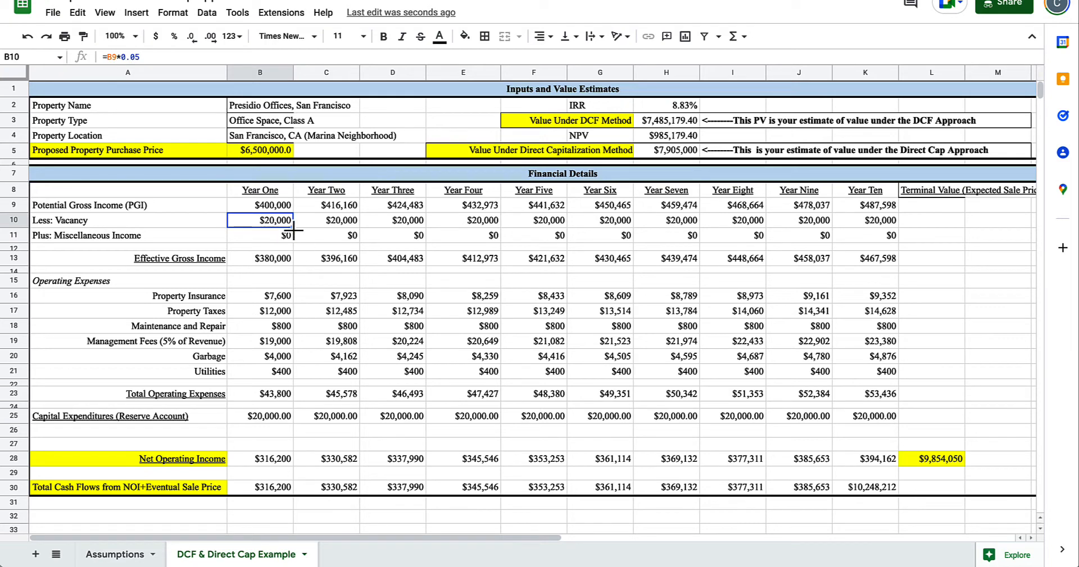
Fill the vacancy formula from B10 across through Year Ten in K10 and check the resulting formula there.
key(F2)
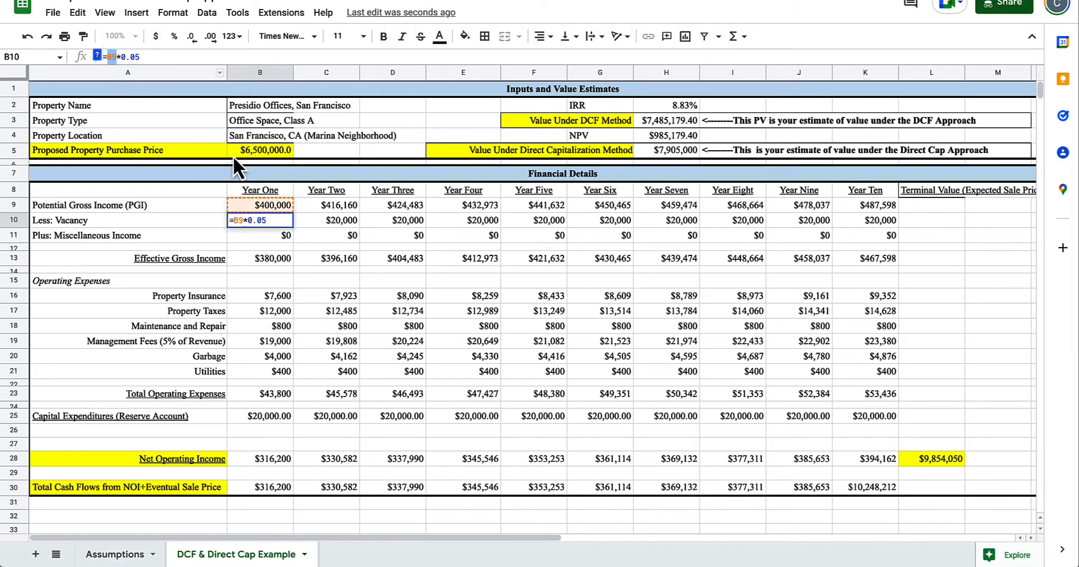
key(Escape)
drag(293, 227, 862, 233)
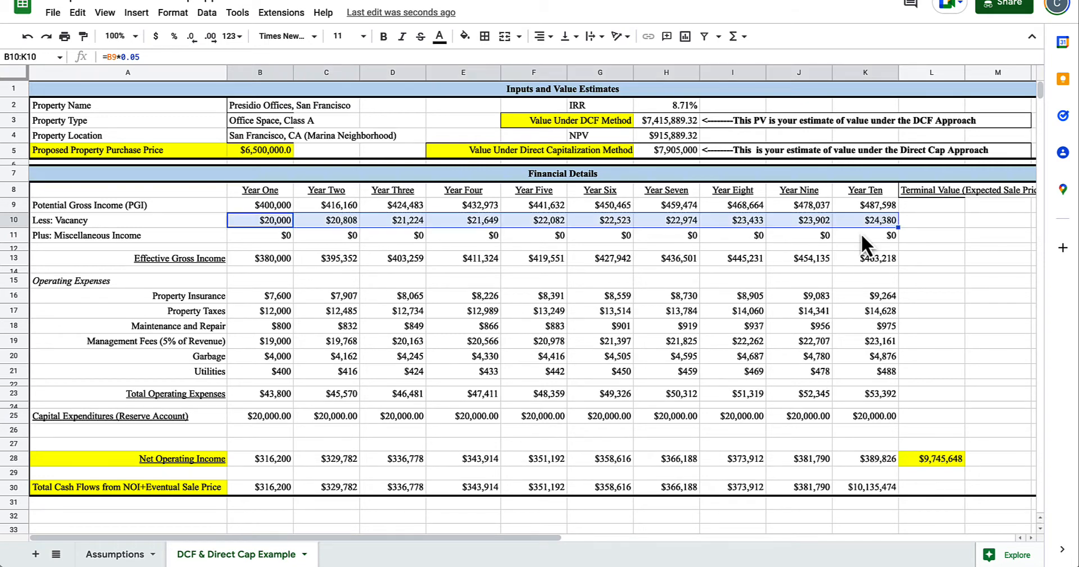
double_click(875, 220)
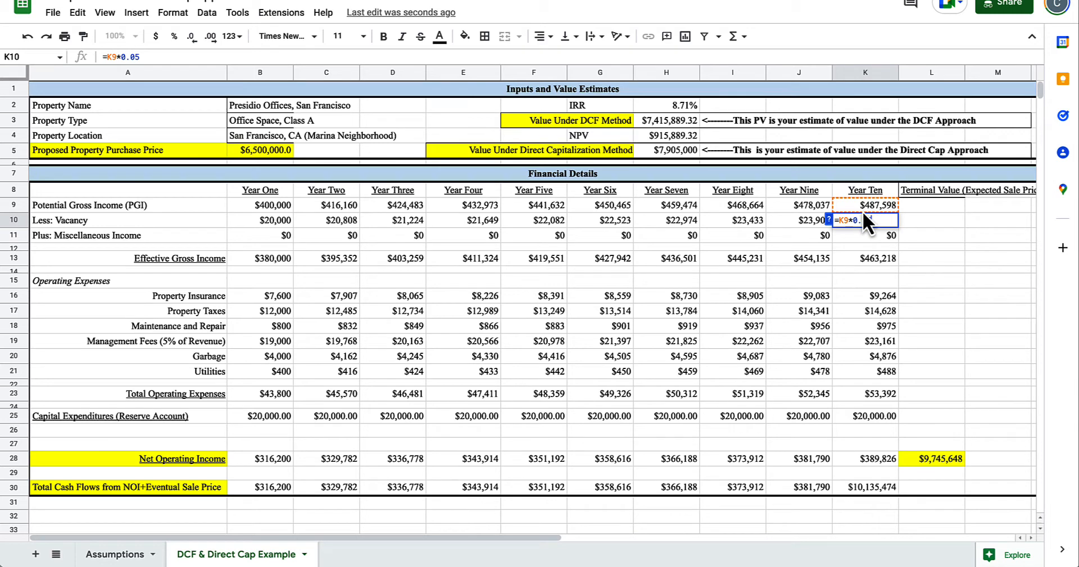
key(ctrl+Return)
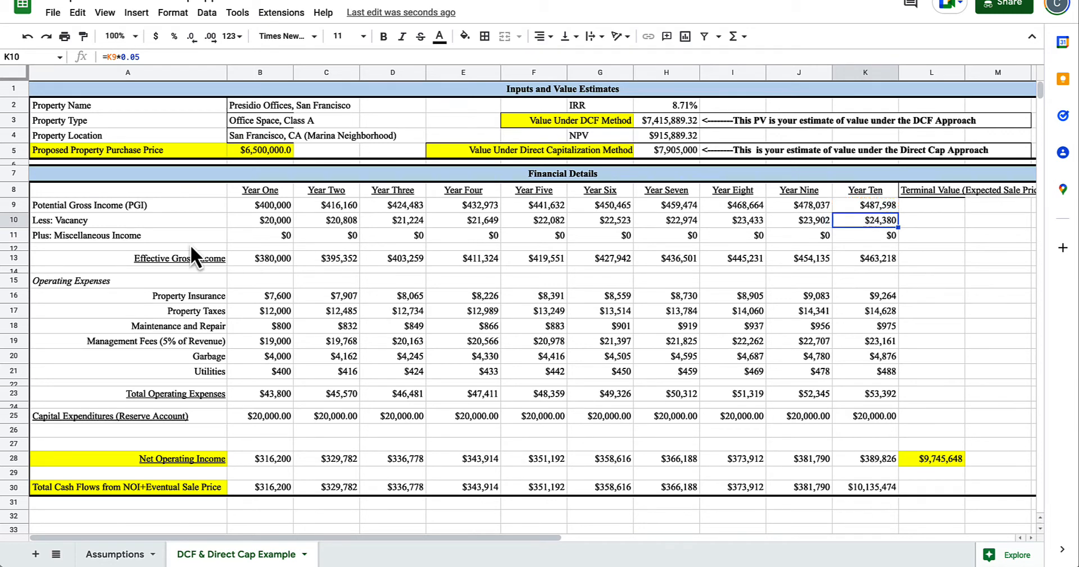
Highlight the Plus: Miscellaneous Income values in row 11 from Year One through Year Ten.
key(Left)
key(Left)
key(Left)
key(Left)
key(Left)
key(Left)
key(Left)
key(Left)
key(Left)
key(Left)
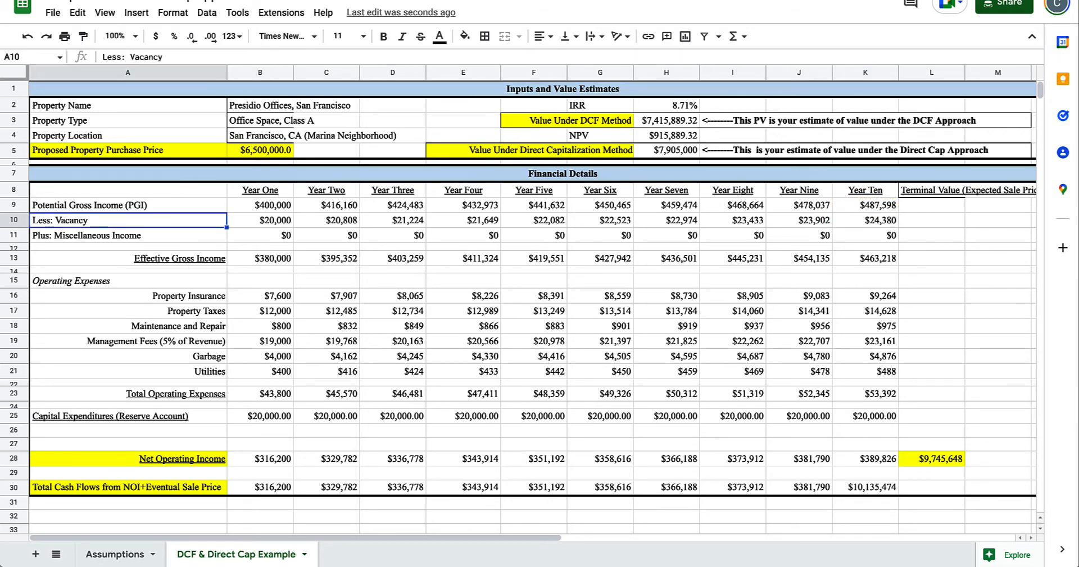
key(Down)
key(Right)
key(shift+Right)
key(shift+Right)
key(shift+Right)
key(shift+Right)
key(shift+Right)
key(shift+Right)
key(shift+Right)
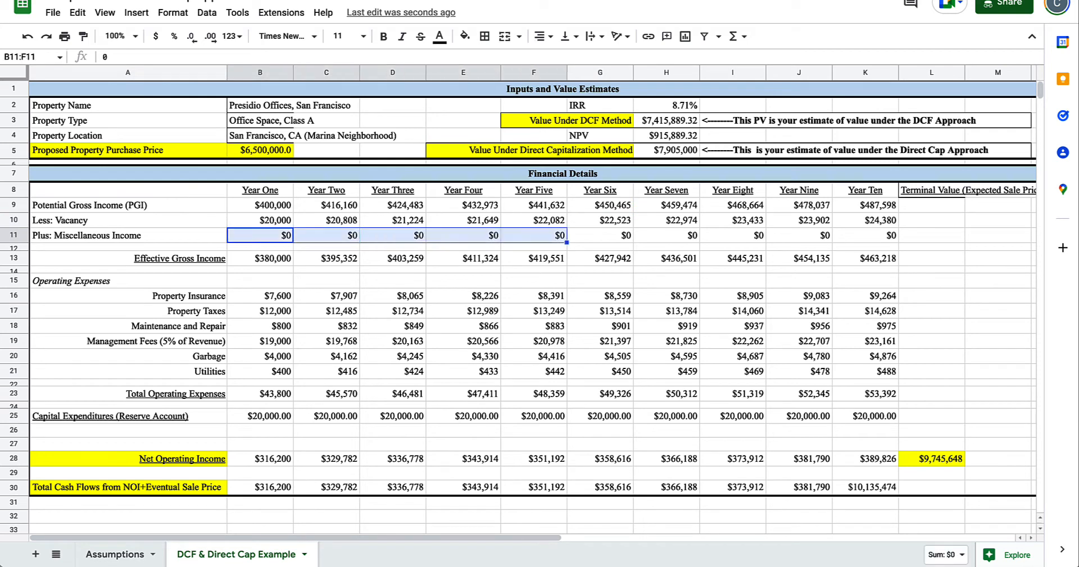
key(shift+Right)
key(shift+Right)
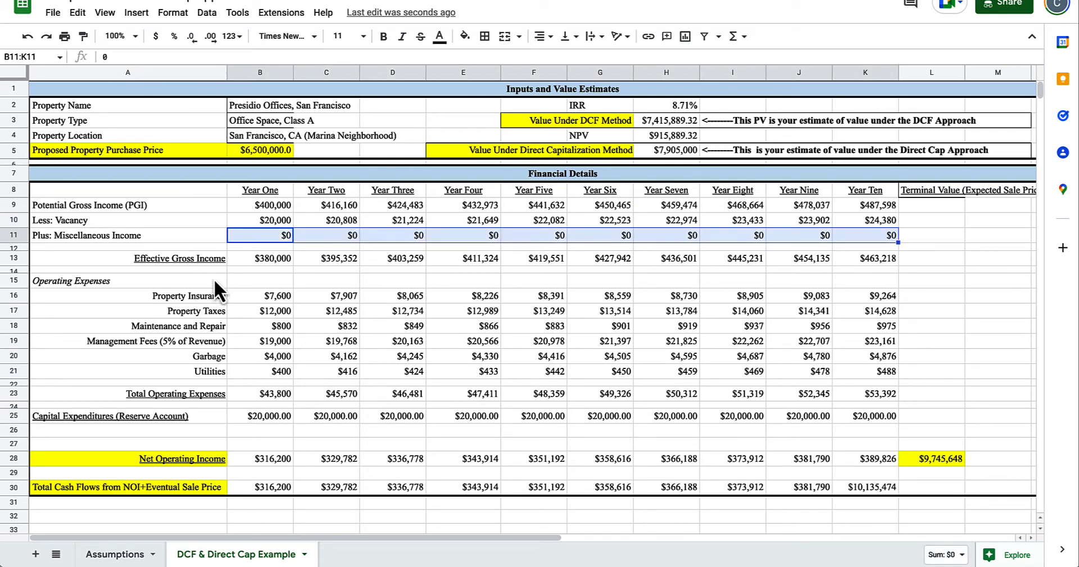
Highlight the Year One income lines from Potential Gross Income to Miscellaneous Income (B9:B11).
click(272, 204)
key(shift+Down)
key(shift+Down)
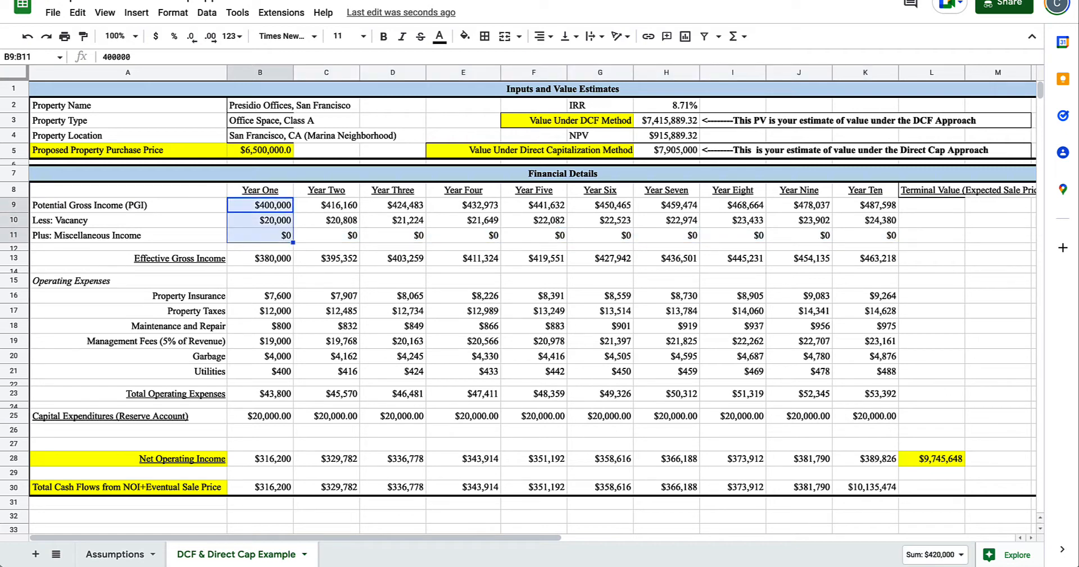
Examine which cells the Year One Effective Gross Income formula in B13 refers to.
key(Down)
key(Down)
key(Down)
key(Down)
key(alt+shift+Right)
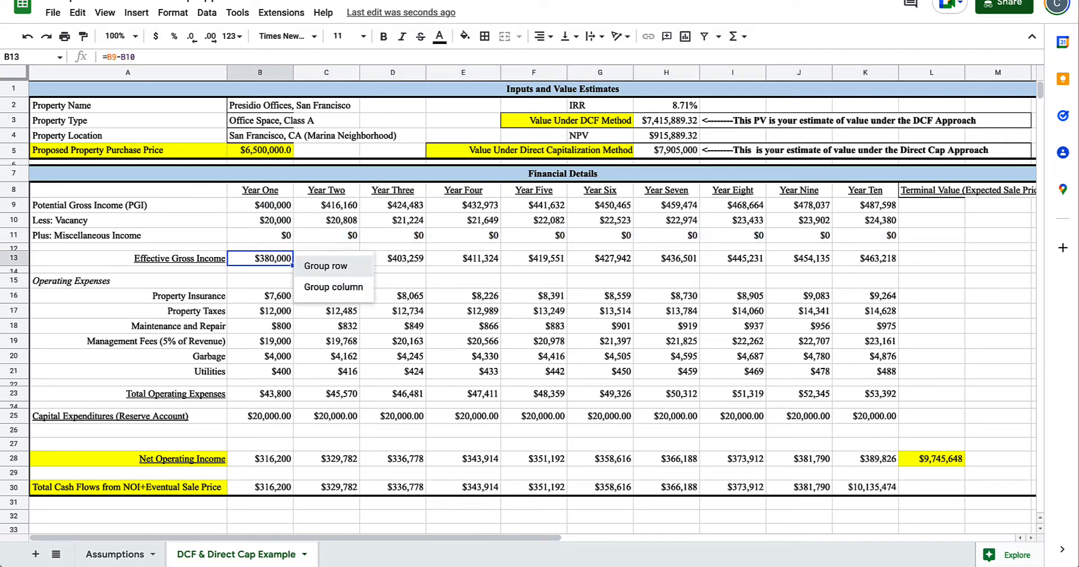
key(Escape)
key(shift+Right)
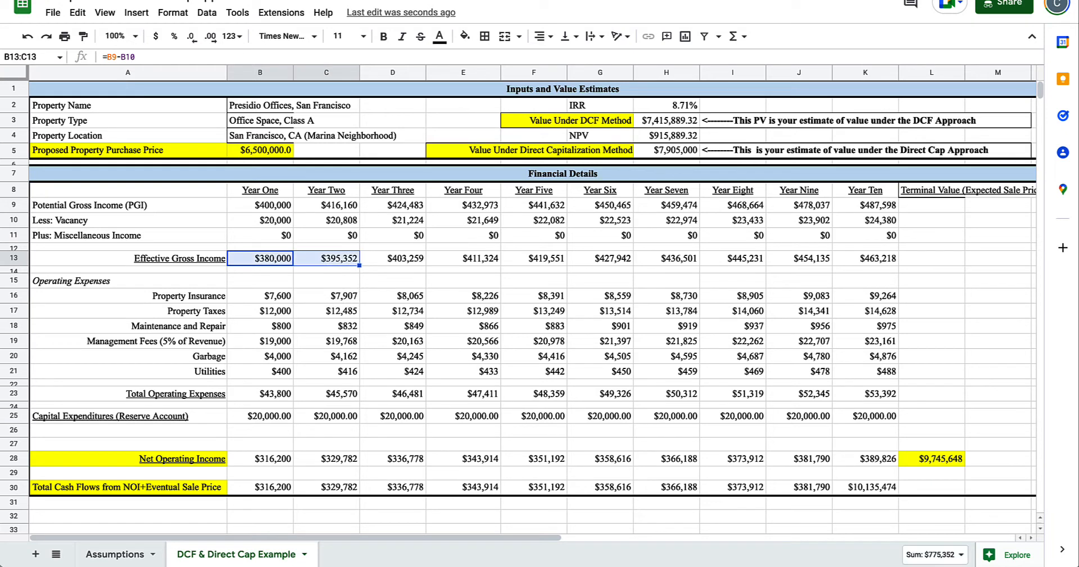
double_click(265, 263)
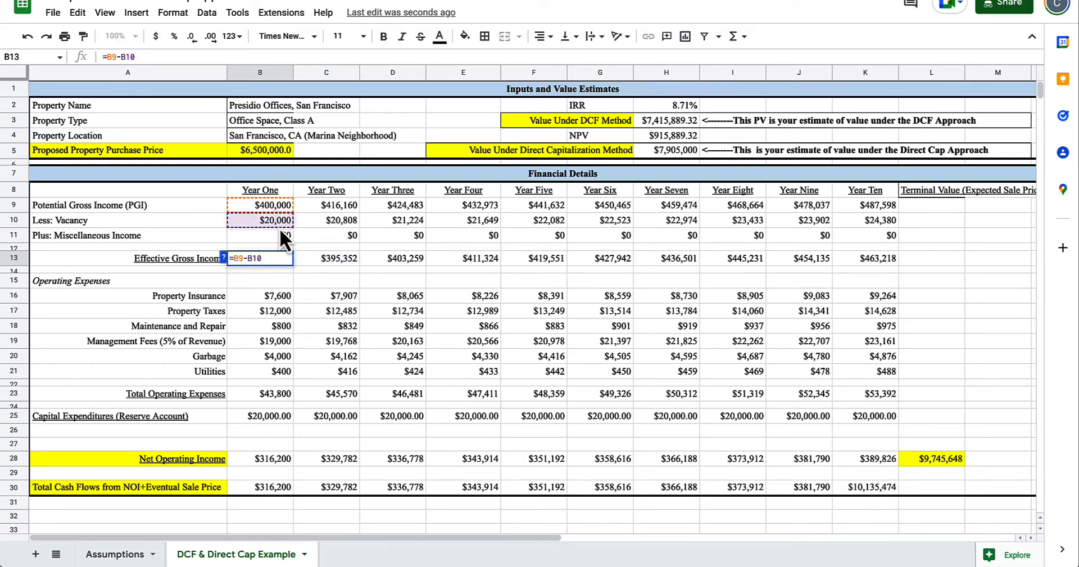
key(Escape)
key(Right)
click(269, 252)
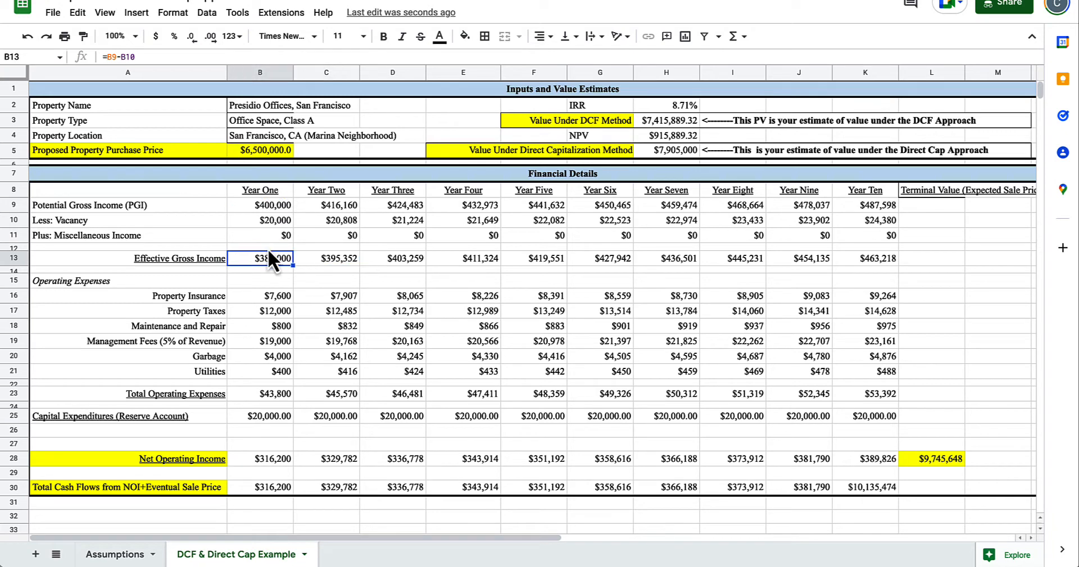
Highlight the operating expenses block from Property Insurance to Utilities, including all values through Year Ten (A16:K21).
click(180, 257)
key(Down)
key(Down)
key(Down)
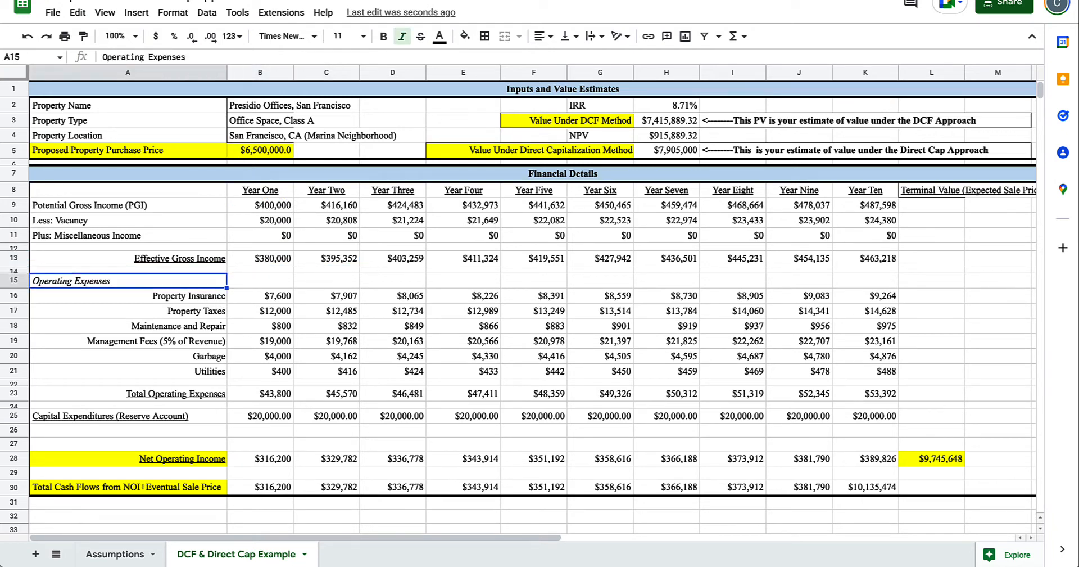
key(shift+Down)
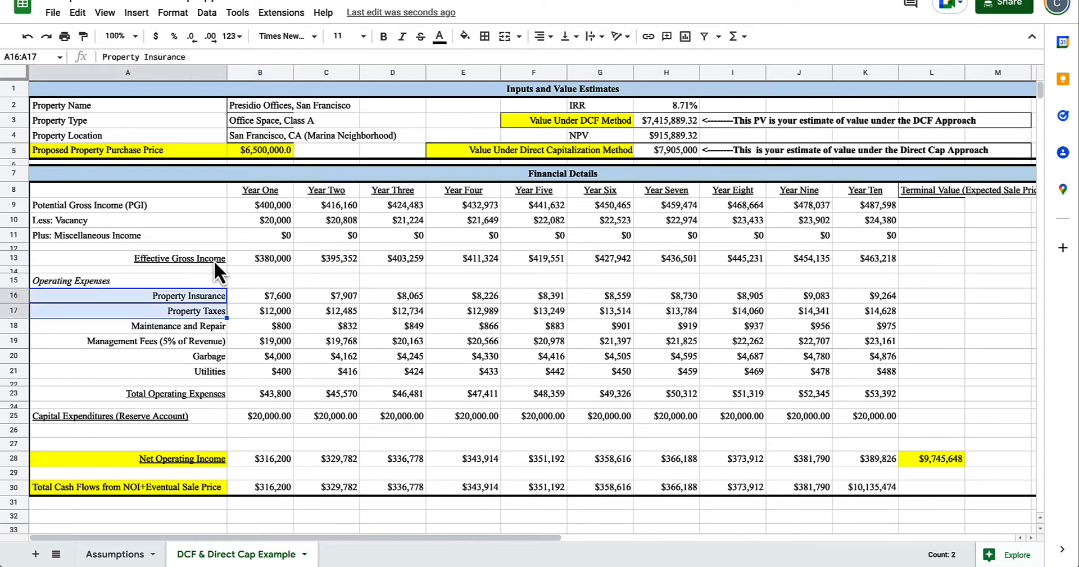
key(shift+Down)
key(shift+Down)
key(shift+Down)
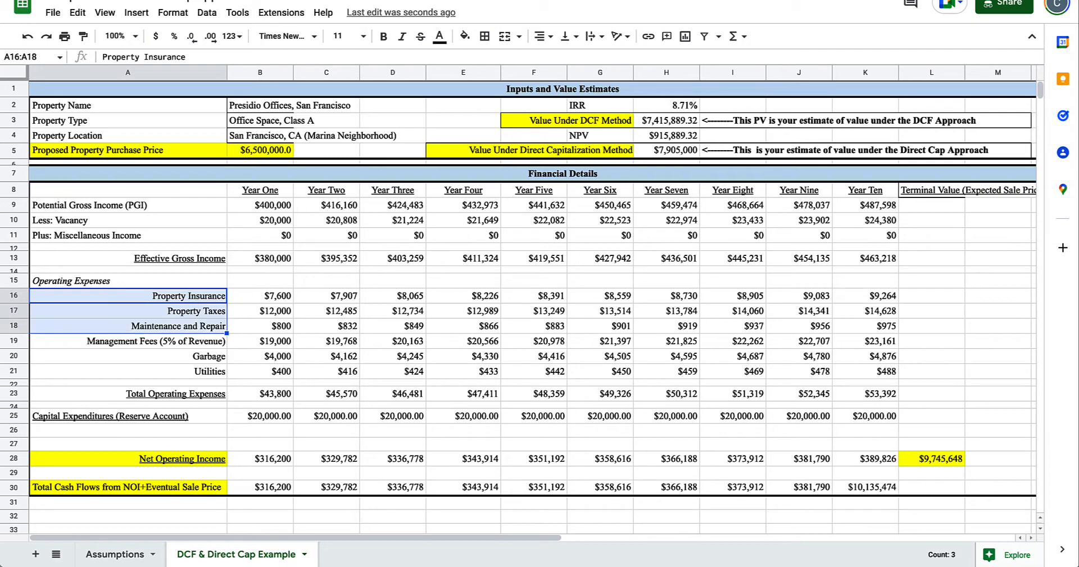
key(shift+Down)
key(shift+Right)
key(shift+Right)
key(shift+Right)
key(shift+Right)
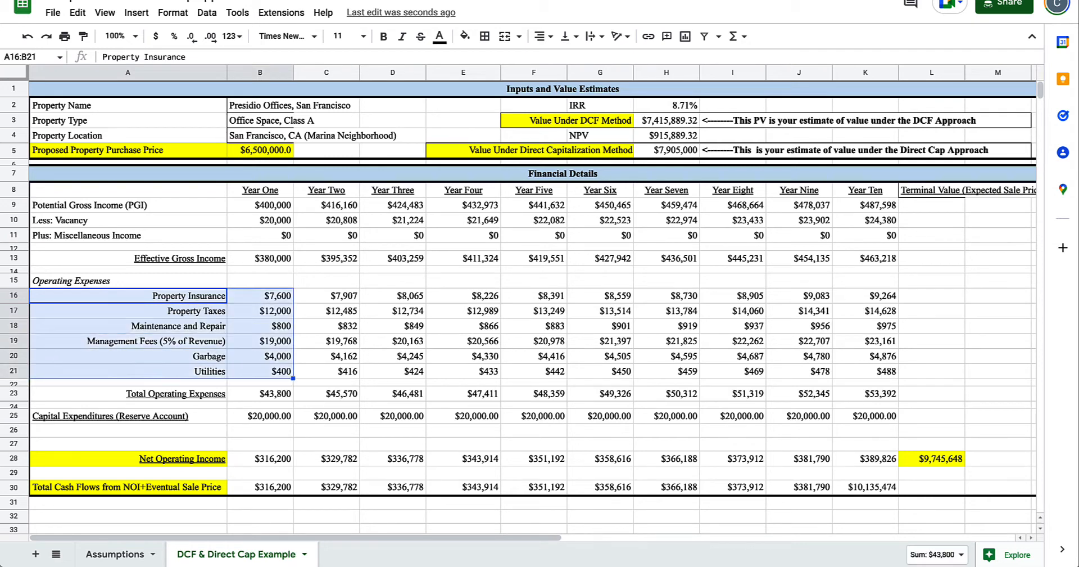
key(shift+Right)
key(shift+Right)
key(shift+Right)
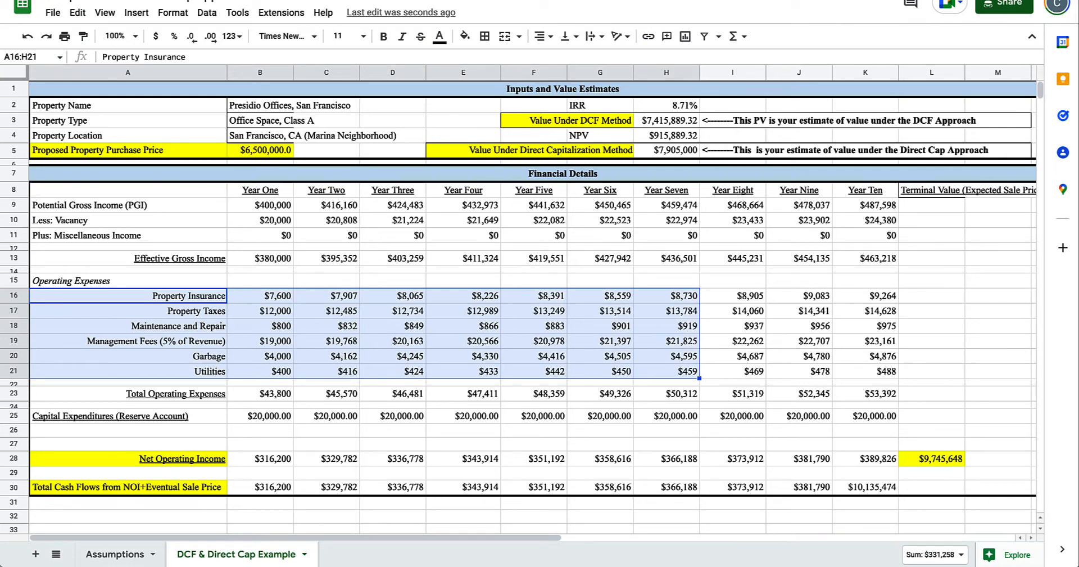
key(shift+Right)
key(shift+Right)
key(shift+Right)
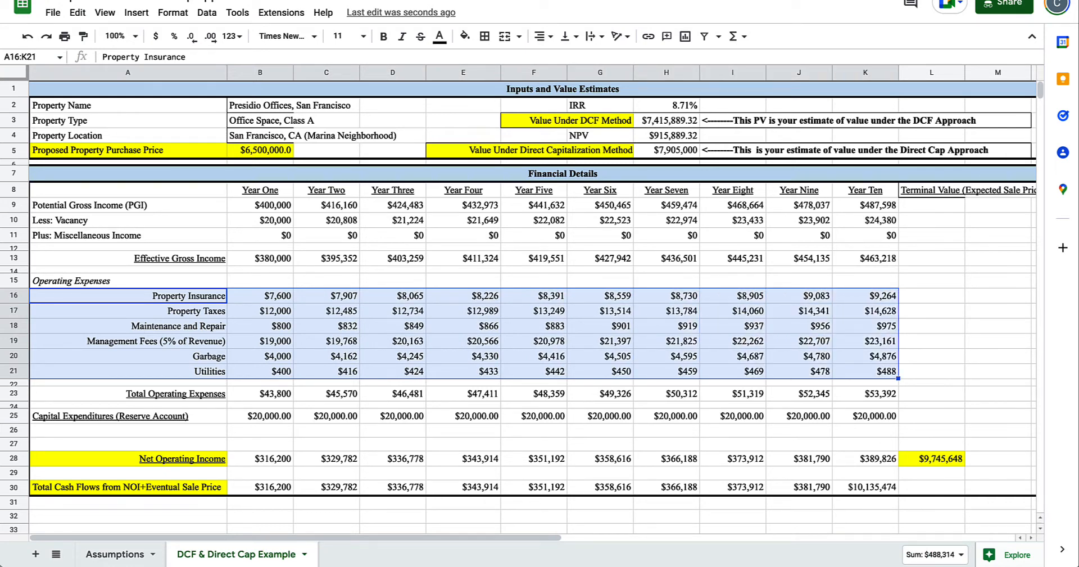
Review the Year One operating expense formulas in column B, including Property Taxes and Management Fees.
click(274, 317)
key(Down)
key(Down)
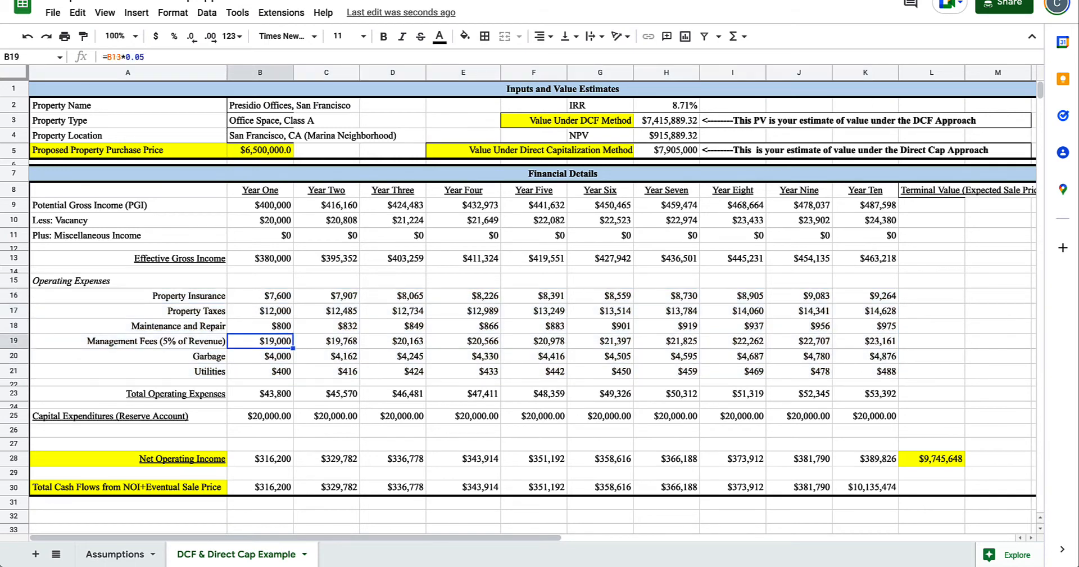
key(Up)
key(Up)
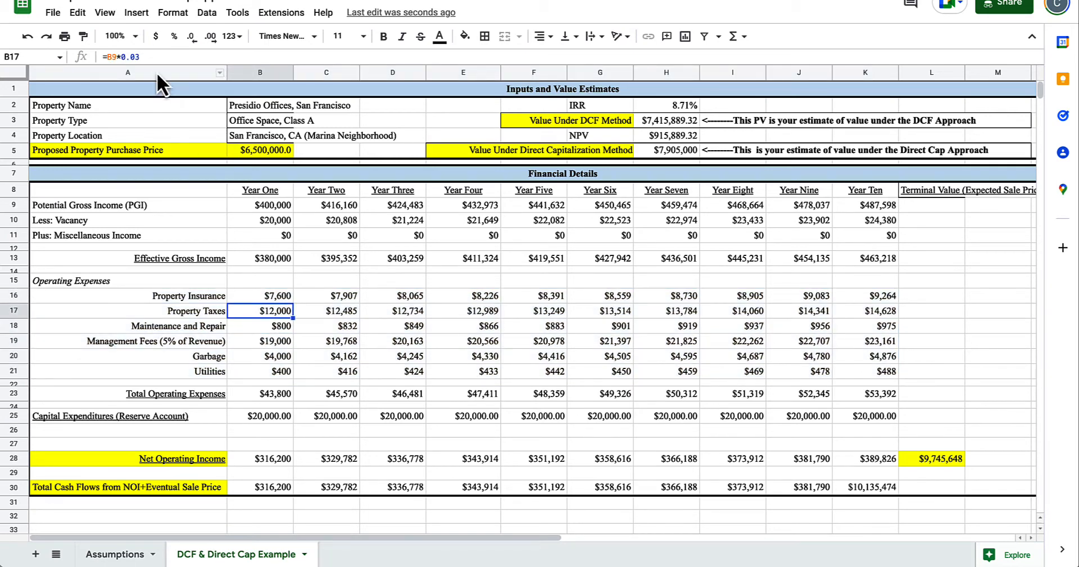
key(Down)
key(Down)
key(Down)
Examine the Year Two formulas for Maintenance and Repair in C18 and Property Taxes in C17.
key(Right)
key(Up)
key(Up)
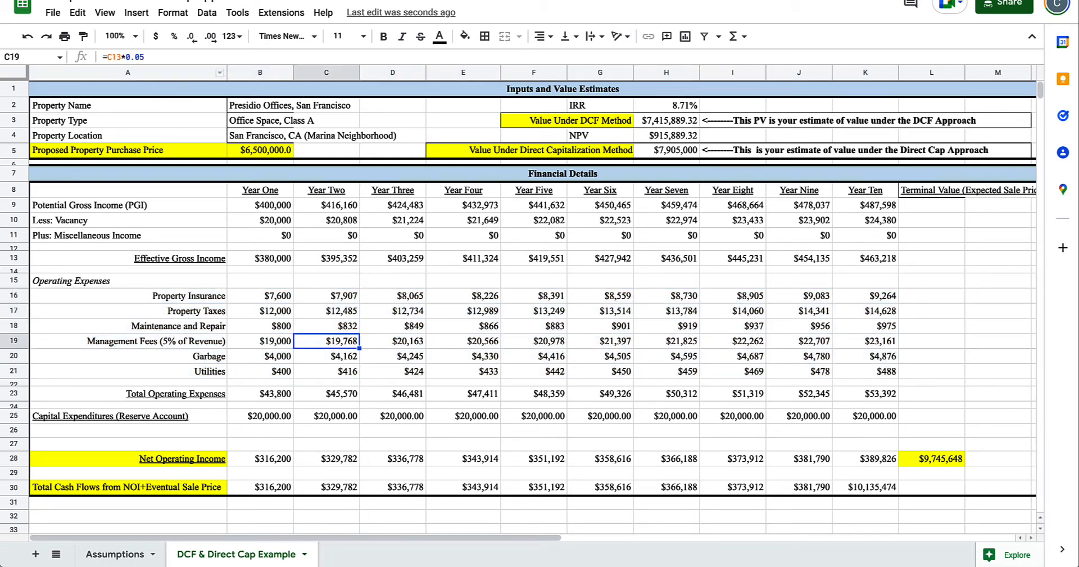
double_click(328, 332)
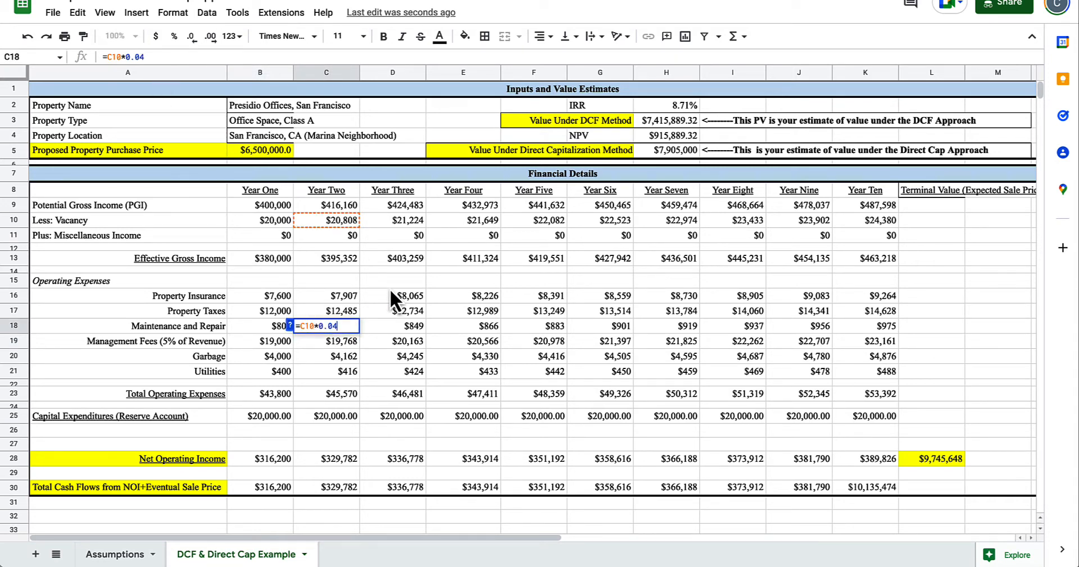
key(Escape)
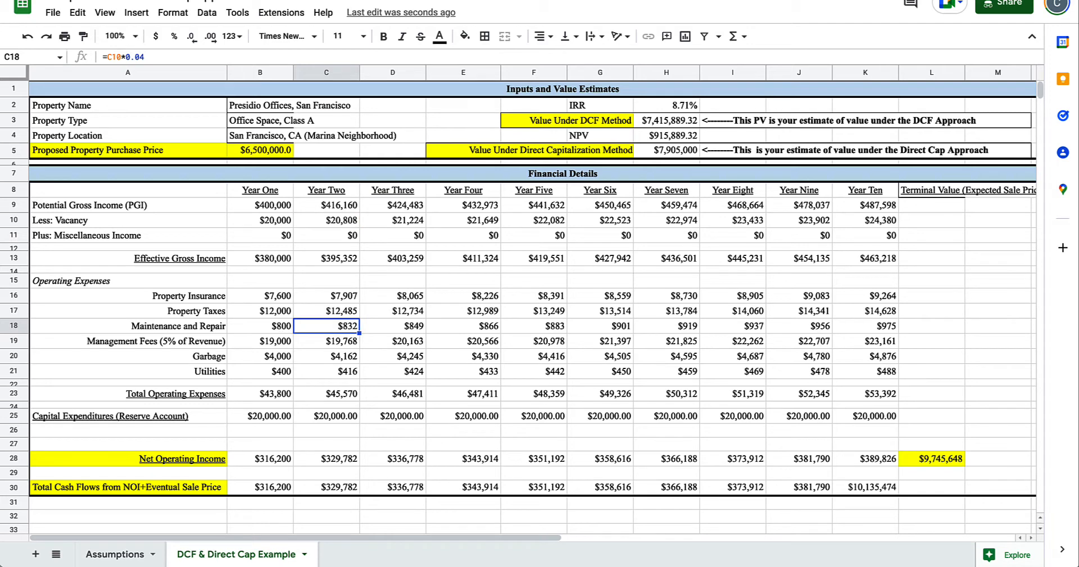
click(326, 311)
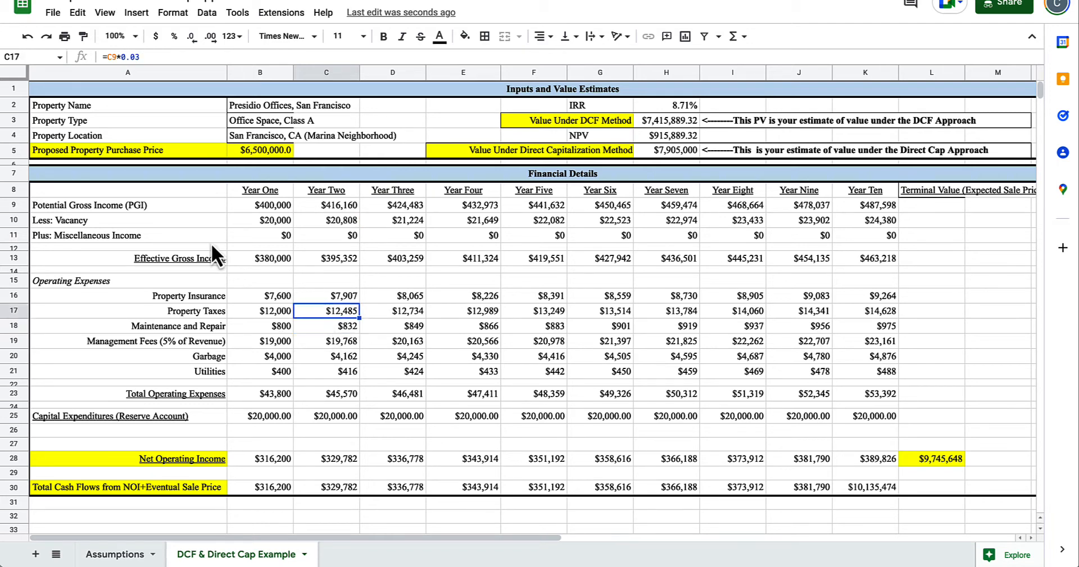
Look over the Year Two income lines and check which of them the Management Fees formula in C19 uses.
click(320, 235)
key(Down)
key(Down)
key(Down)
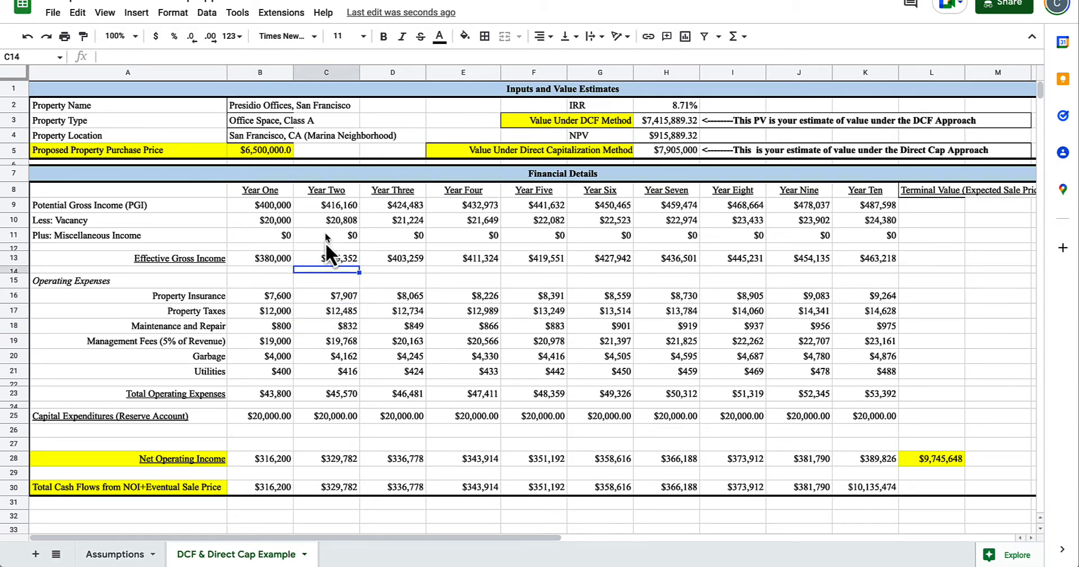
double_click(346, 344)
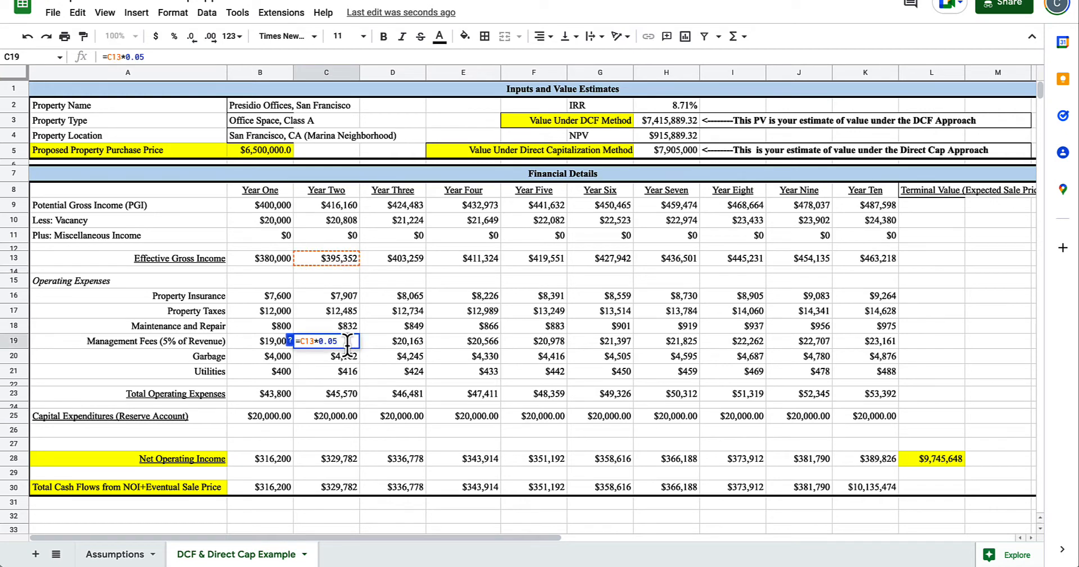
key(Escape)
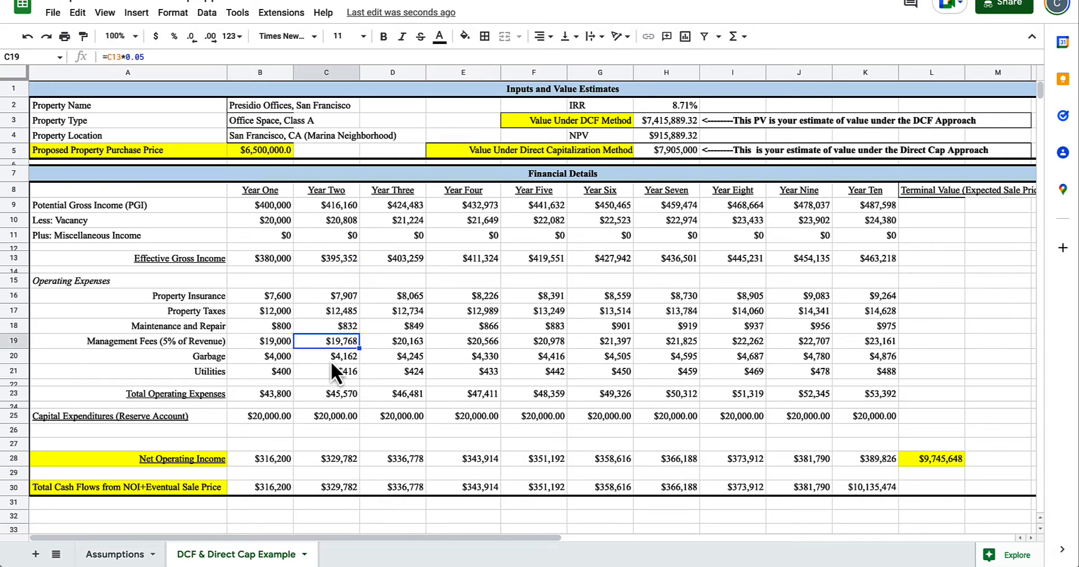
Go to the Capital Expenditures (Reserve Account) row and check the Year Two amount in C25.
click(186, 414)
key(shift+Right)
key(shift+Right)
key(shift+Right)
key(shift+Right)
key(shift+Right)
key(shift+Right)
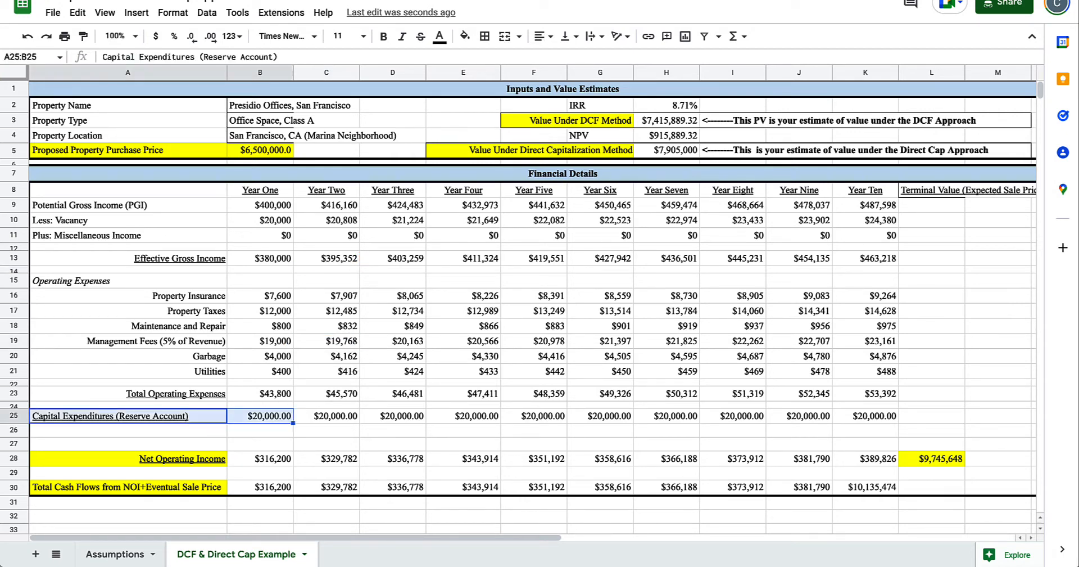
key(Right)
key(Right)
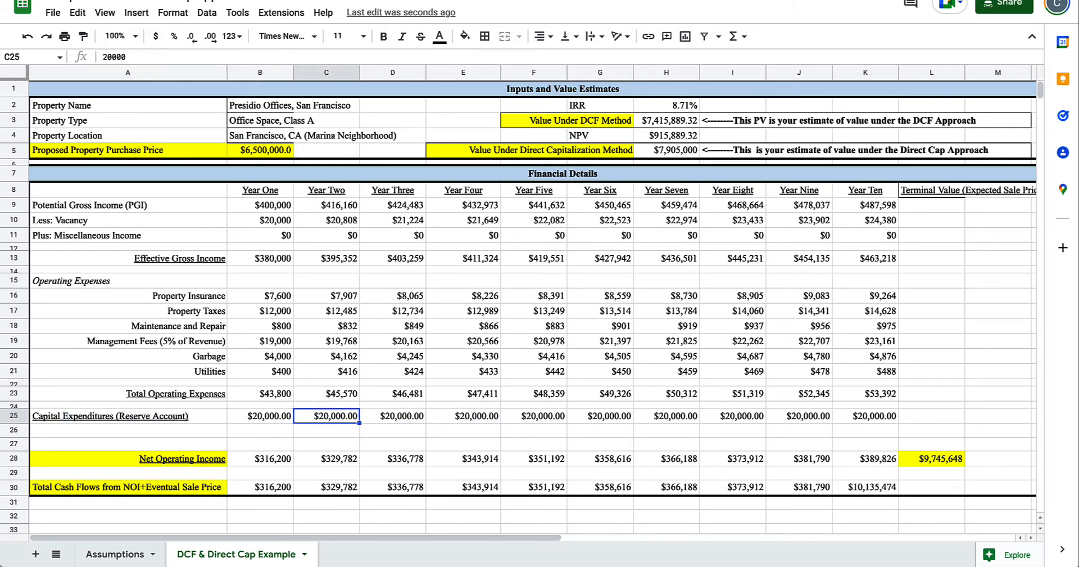
Highlight the Capital Expenditures amounts across the years in row 25, starting from Year One in B25.
key(Left)
key(shift+Right)
key(shift+Right)
key(shift+Right)
key(shift+Right)
key(shift+Right)
key(shift+Right)
key(shift+Right)
key(shift+Right)
key(shift+Right)
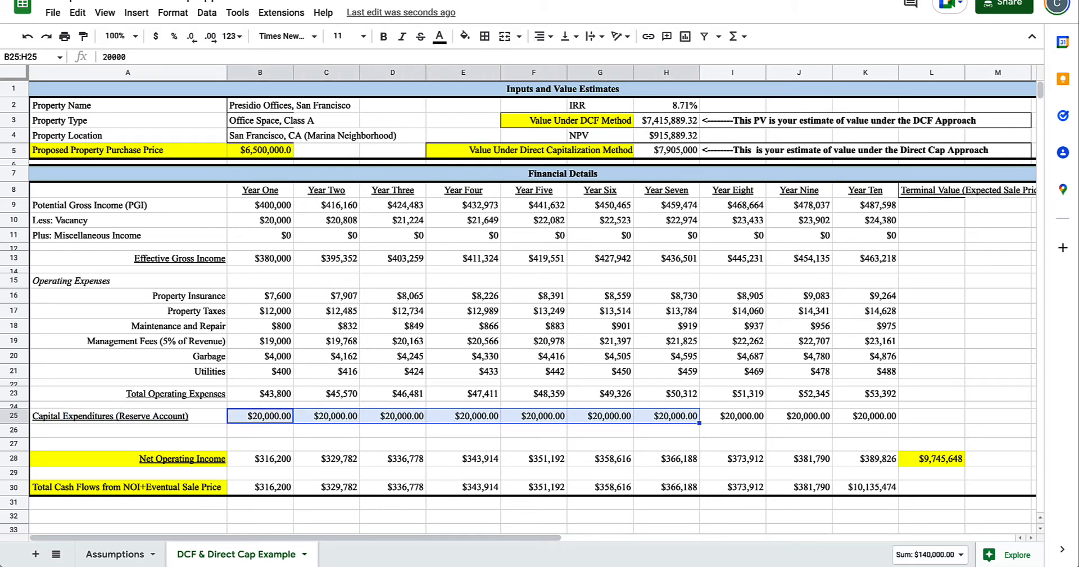
Try totalling the ten years of Capital Expenditures in C26 with =sum(B25:K25), and undo the entry.
key(Right)
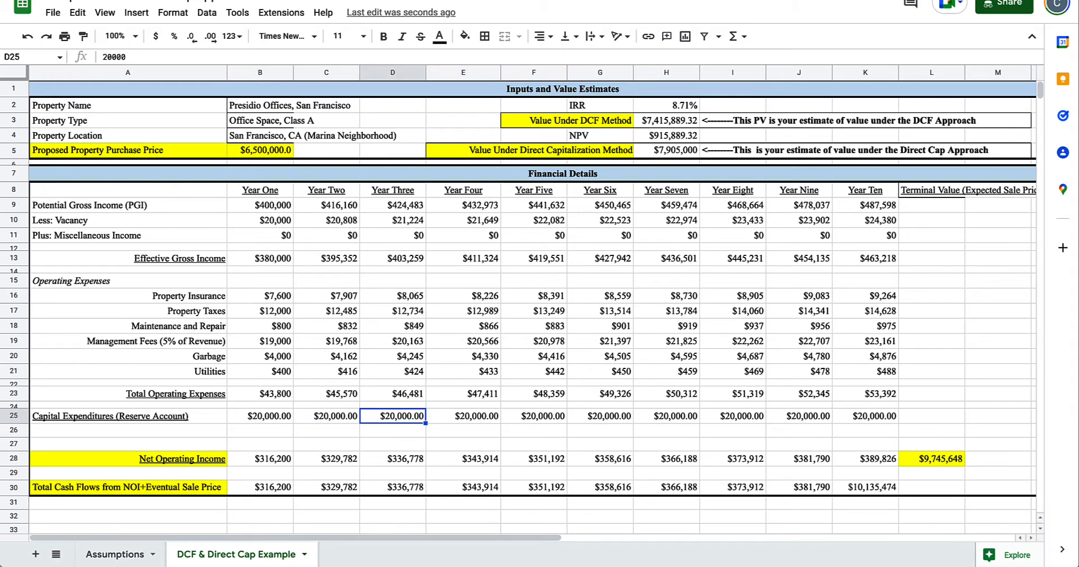
key(Down)
text(=sum()
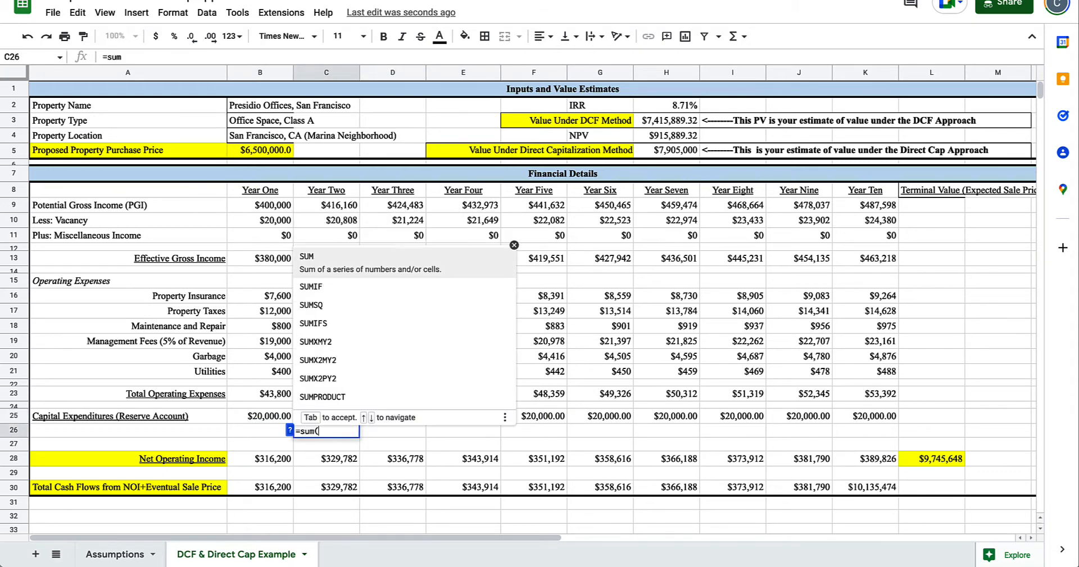
key(Up)
key(Left)
key(shift+Right)
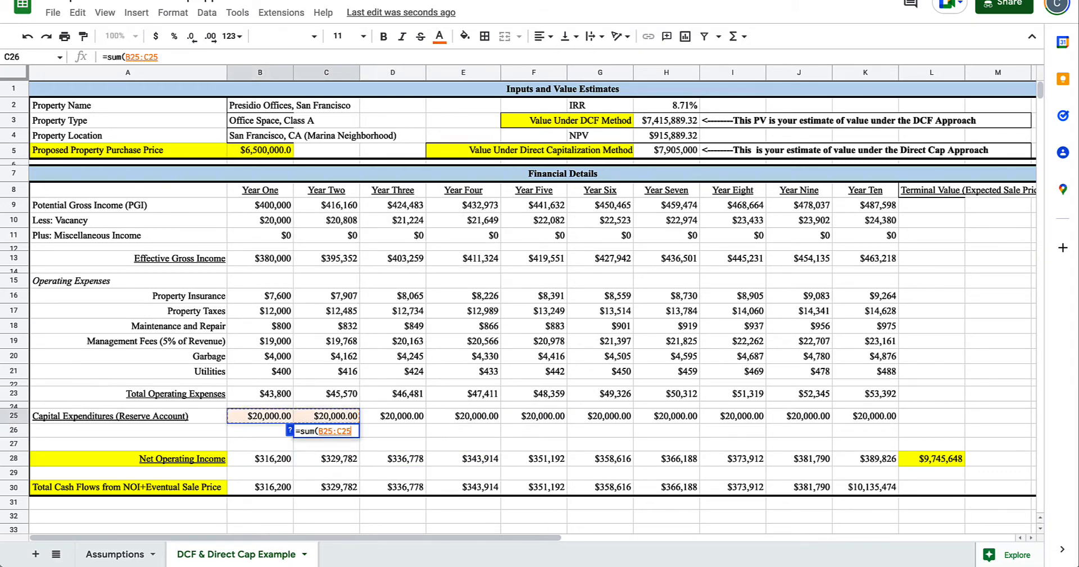
key(shift+Right)
key(shift+Right)
key(shift+Right)
key(shift+Right)
key(shift+Right)
key(shift+Right)
key(shift+Right)
key(shift+Right)
key(shift+Right)
key(shift+Right)
key(shift+Right)
key(shift+Left)
key(shift+Left)
key(shift+Left)
text())
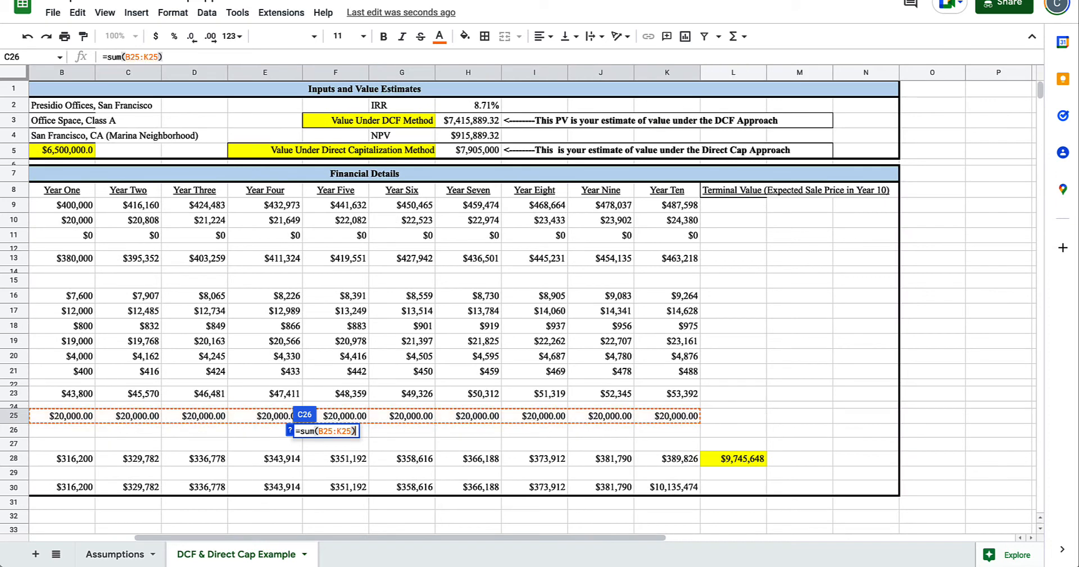
key(Return)
scroll(176, 402, left, 4)
key(Up)
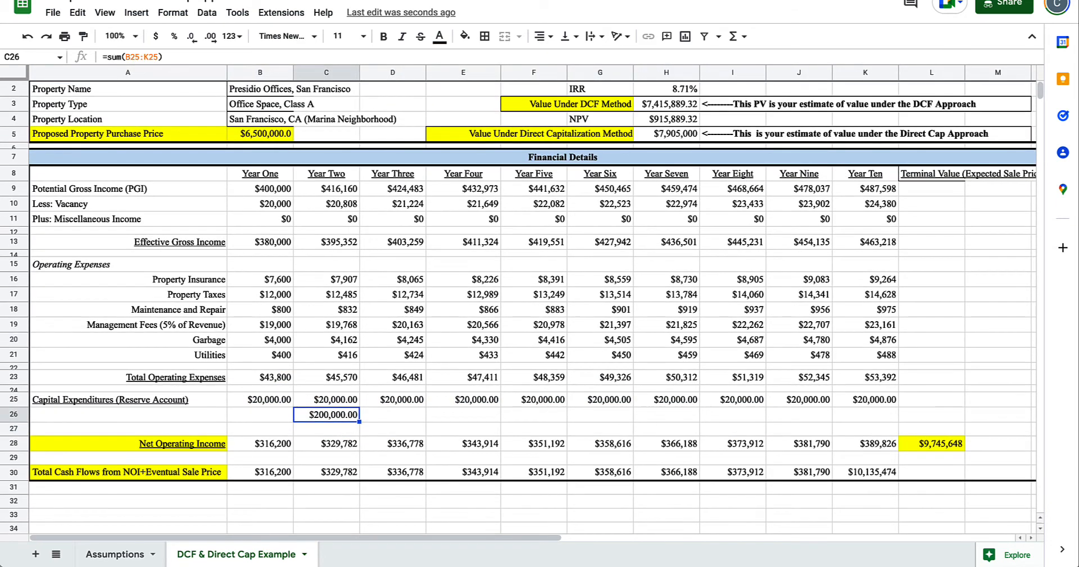
key(ctrl+z)
Select the Capital Expenditures amounts from Year One to Year Ten (B25:K25) to read their sum.
key(Up)
key(Left)
key(shift+Right)
key(shift+Right)
key(shift+Right)
key(shift+Right)
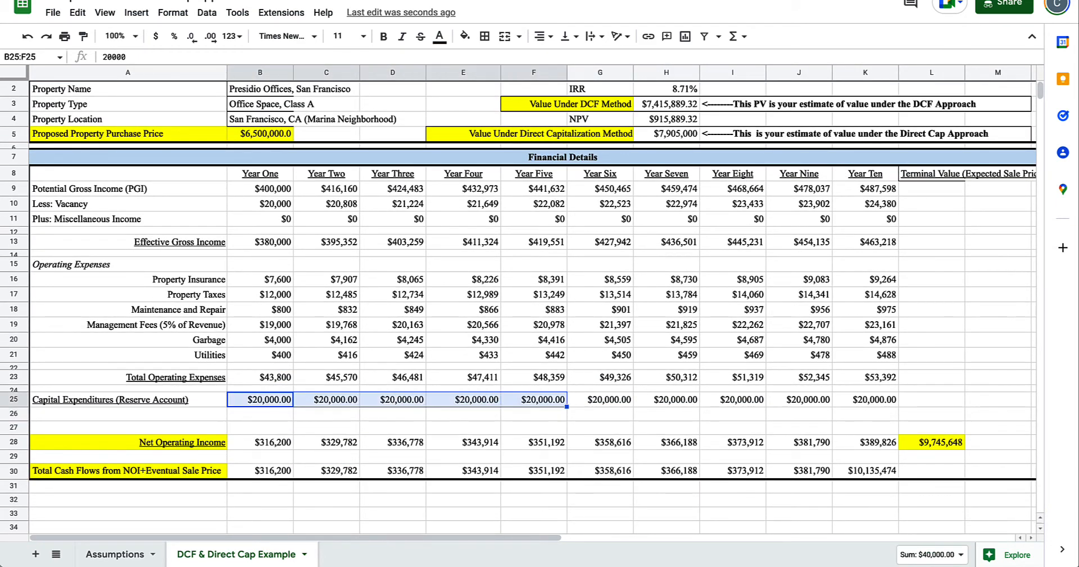
key(shift+Right)
key(shift+Right)
key(shift+Right)
key(shift+Right)
key(shift+Right)
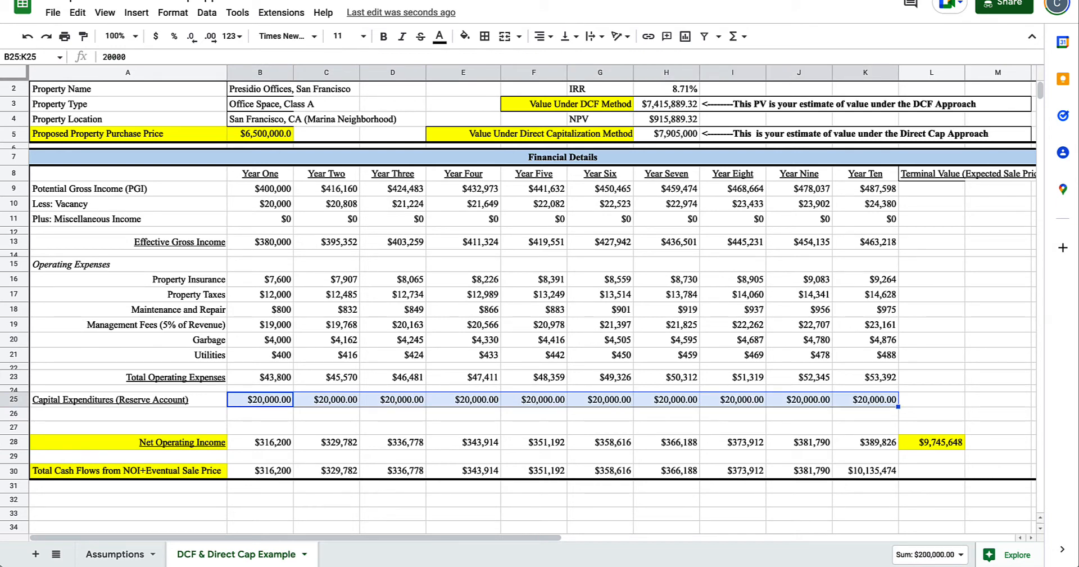
Examine the Net Operating Income formulas for Year One in B28 and Year Five in F28.
scroll(203, 427, up, 1)
scroll(204, 427, down, 1)
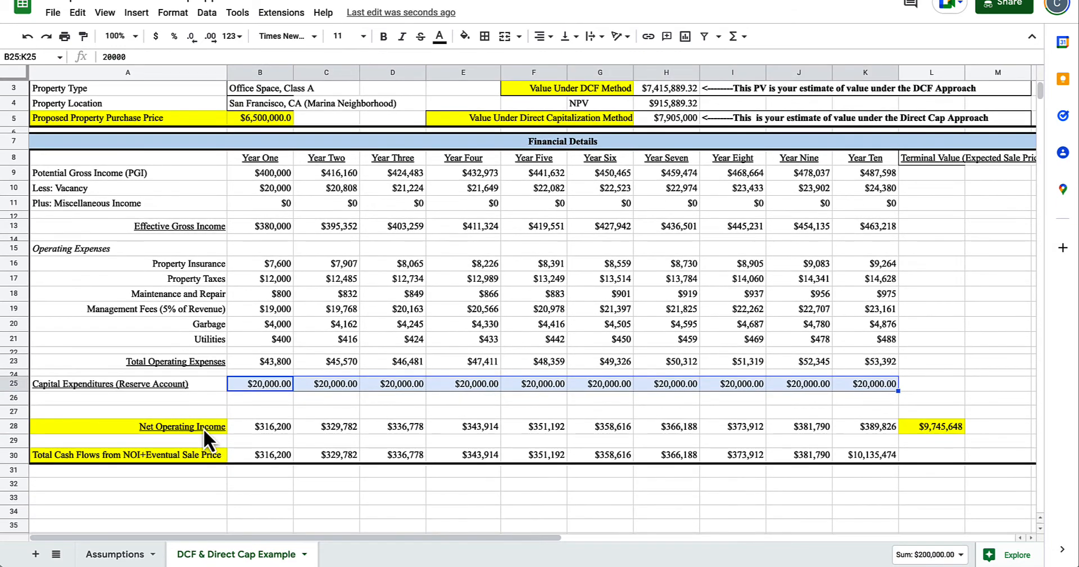
key(Left)
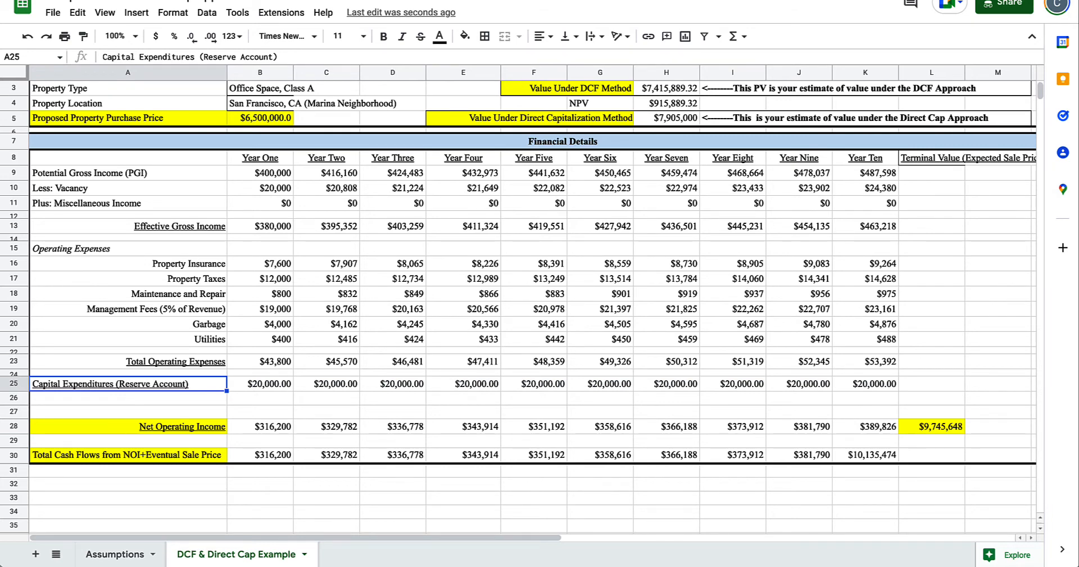
key(Down)
key(Down)
key(Down)
key(Right)
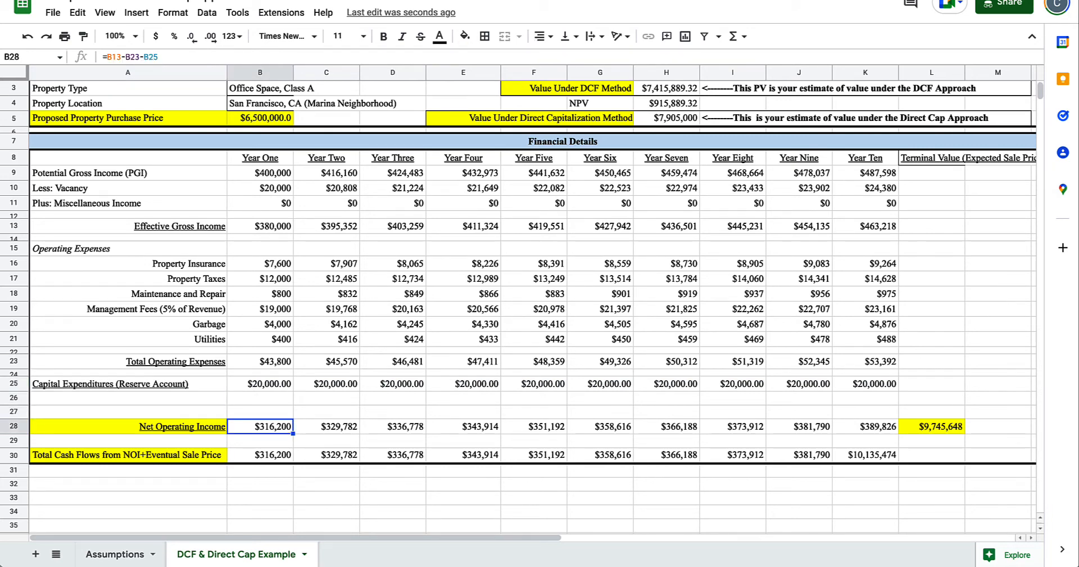
double_click(272, 426)
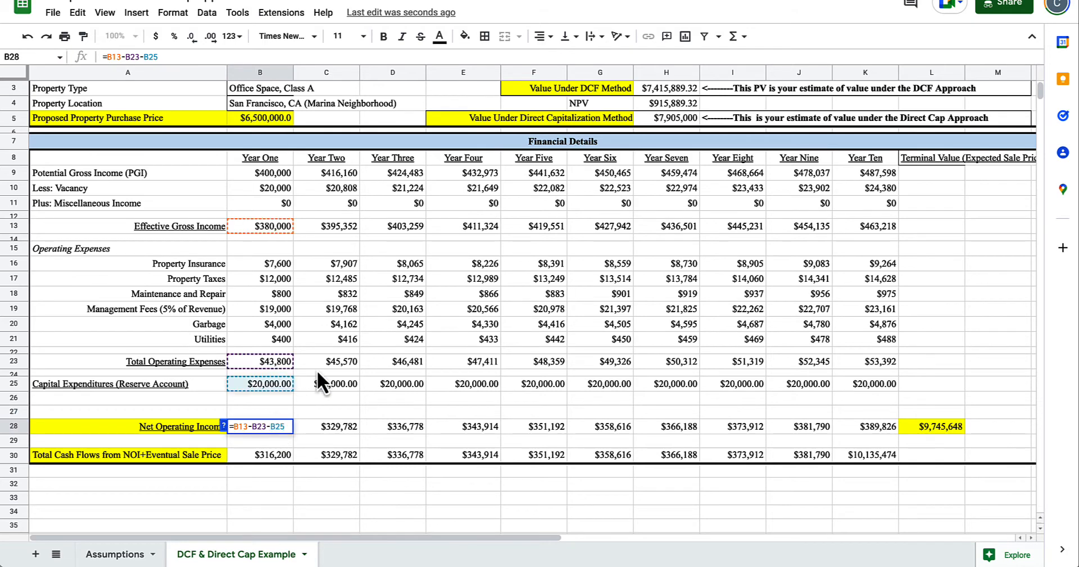
scroll(316, 369, up, 2)
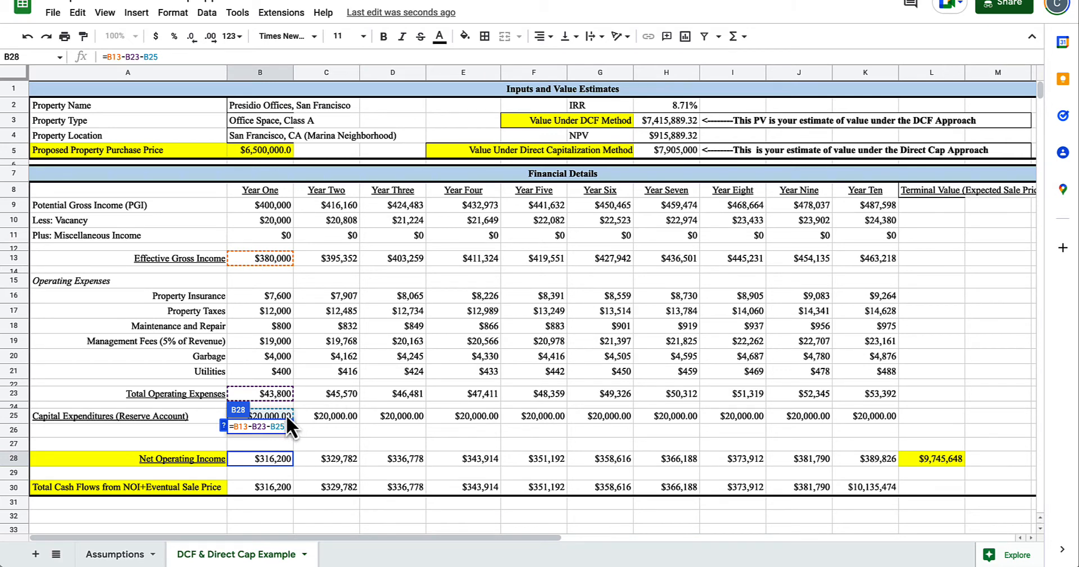
key(Escape)
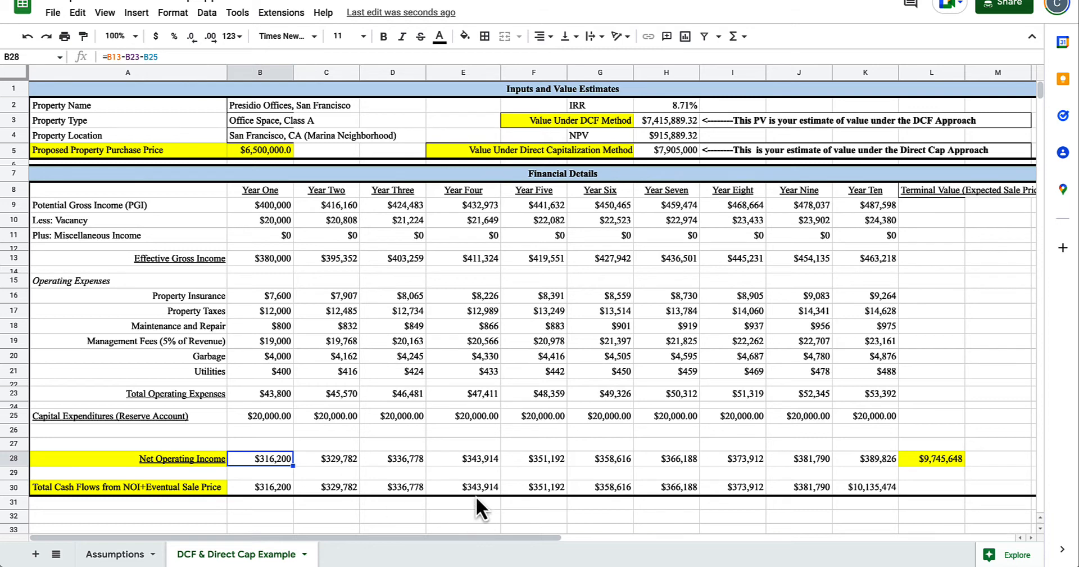
double_click(542, 459)
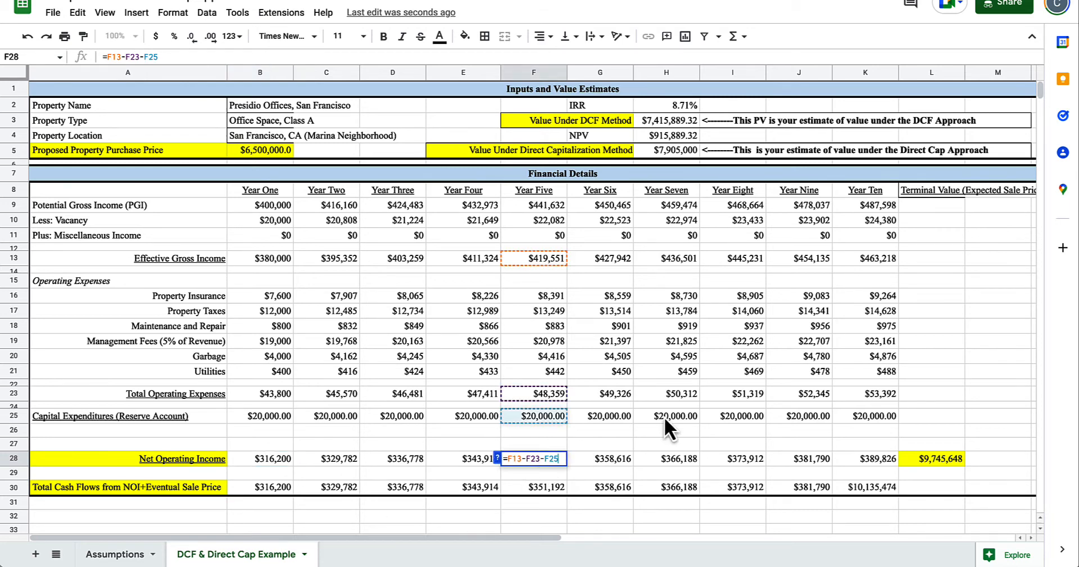
key(Escape)
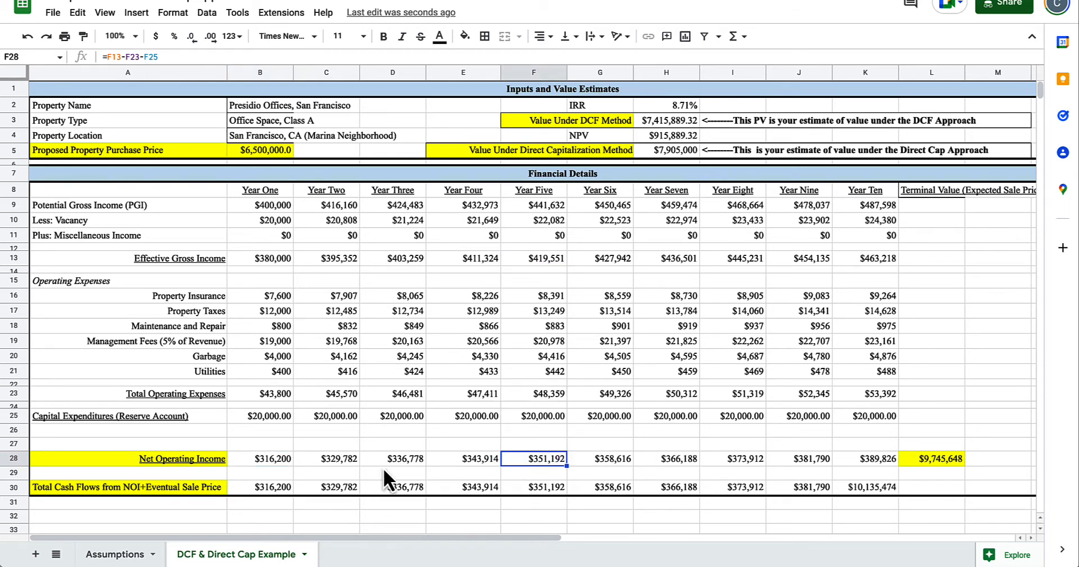
Point out the Total Cash Flows label in A30 and highlight the Year One to Year Ten headings in row 8.
click(201, 484)
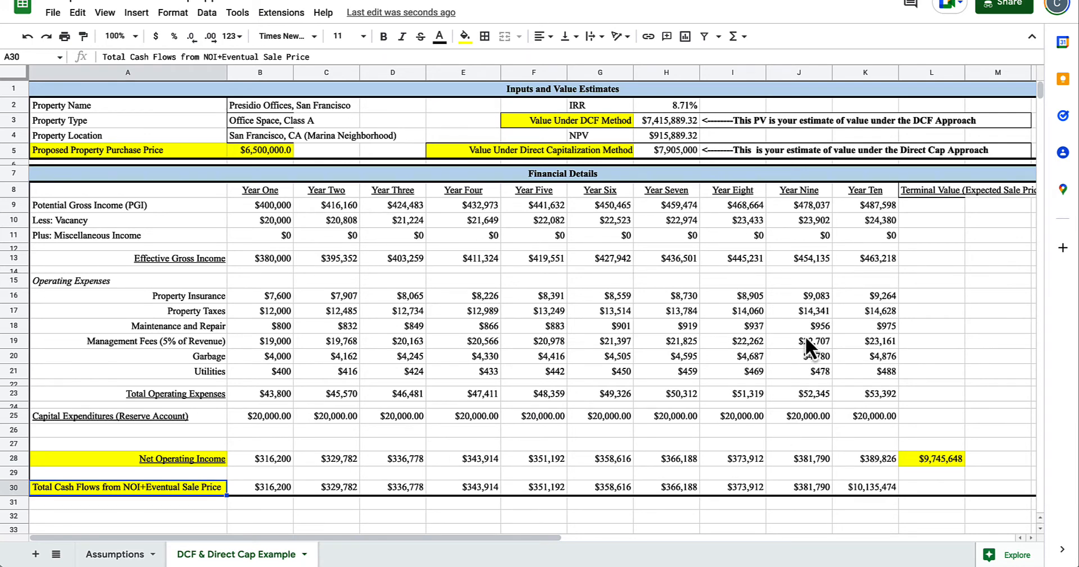
click(271, 200)
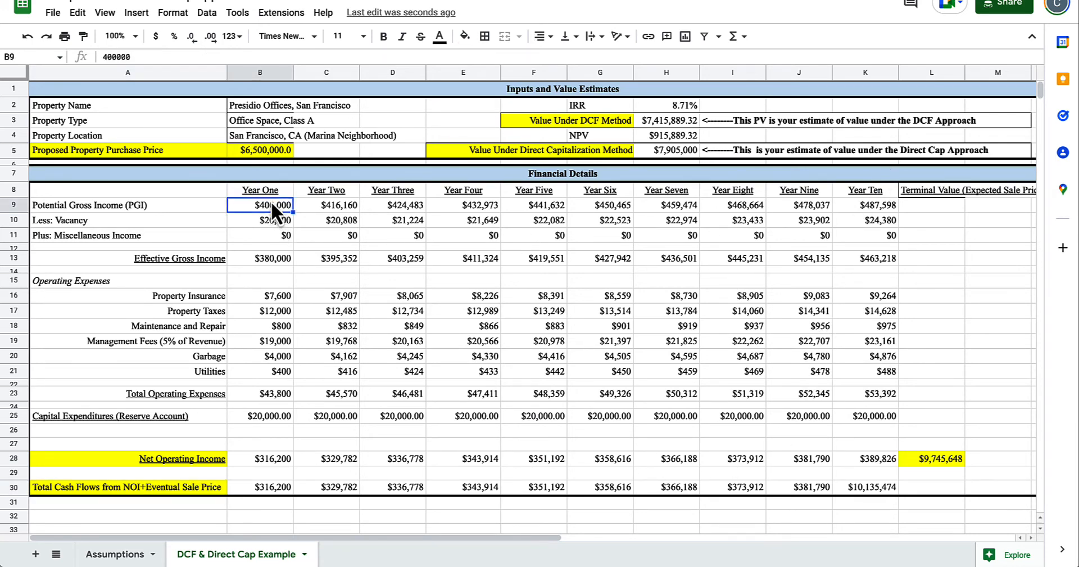
key(Up)
key(shift+Right)
key(shift+Right)
key(shift+Right)
key(shift+Right)
key(shift+Right)
key(shift+Right)
key(shift+Right)
key(shift+Right)
key(shift+Right)
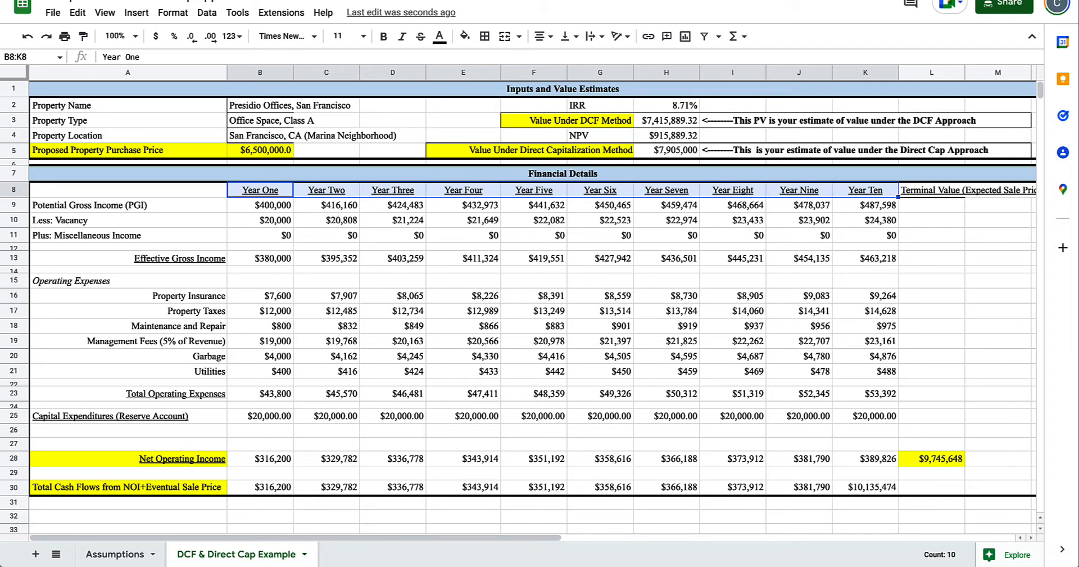
key(Right)
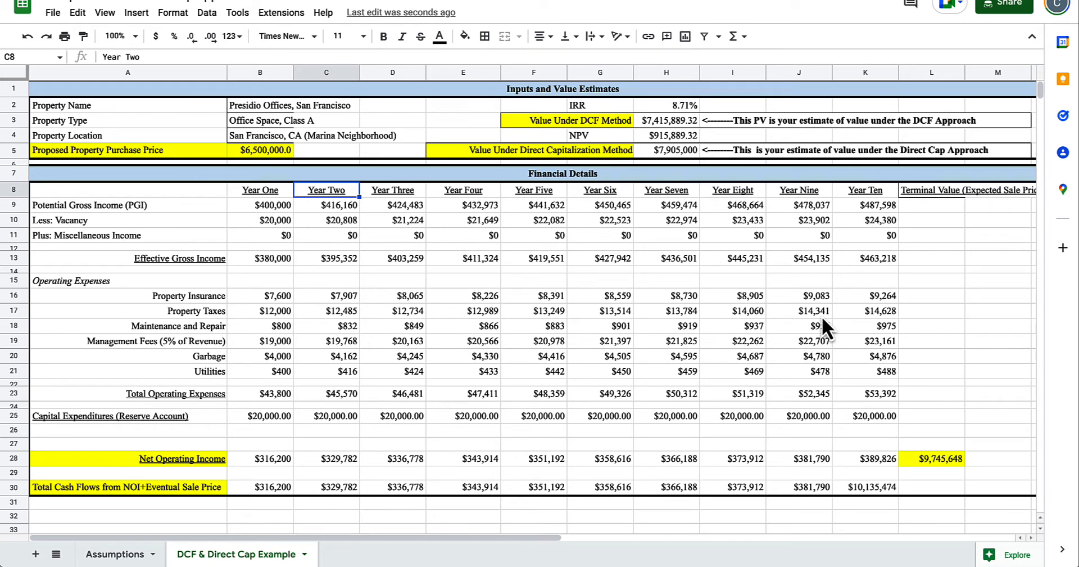
Locate the Year Ten and Terminal Value headings and open the terminal value formula in L28 for inspection.
click(875, 191)
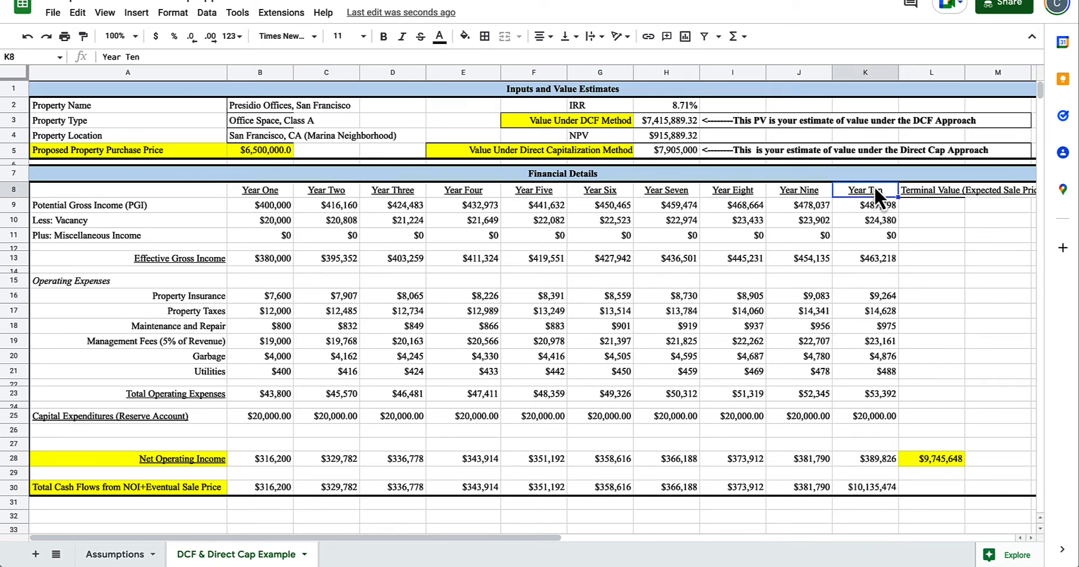
click(915, 193)
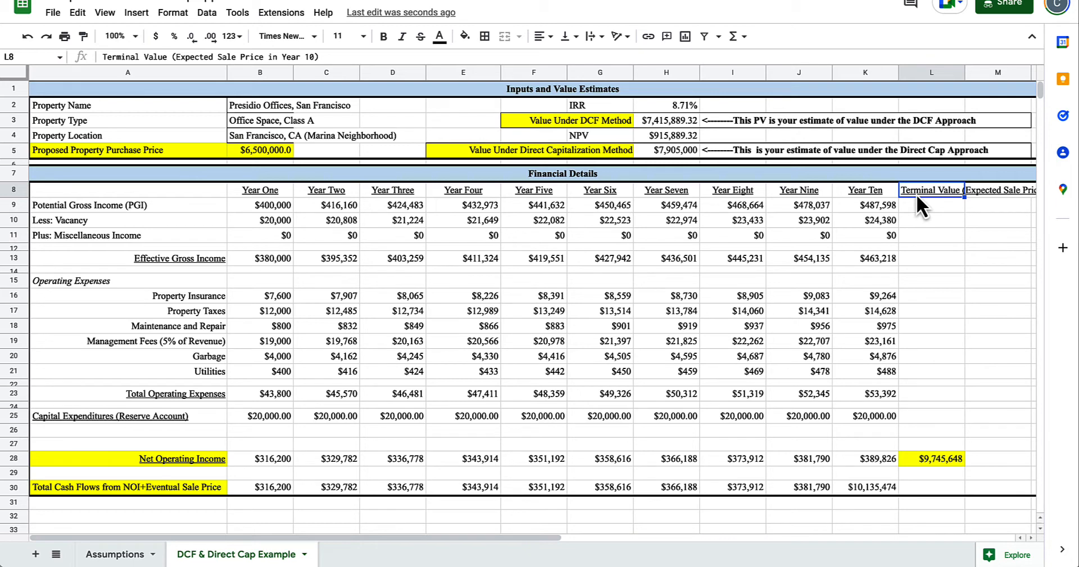
click(932, 461)
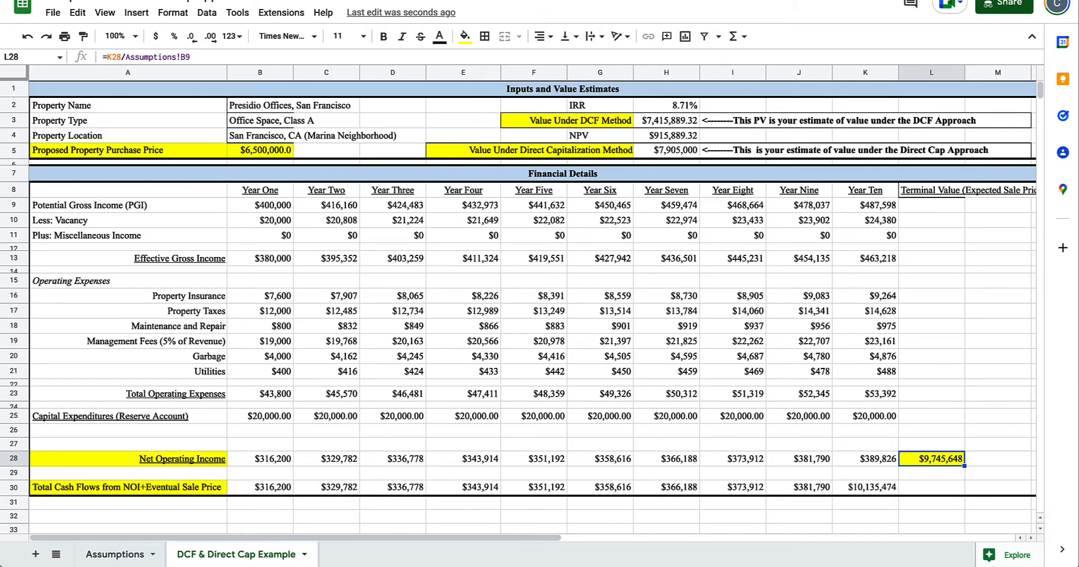
double_click(942, 460)
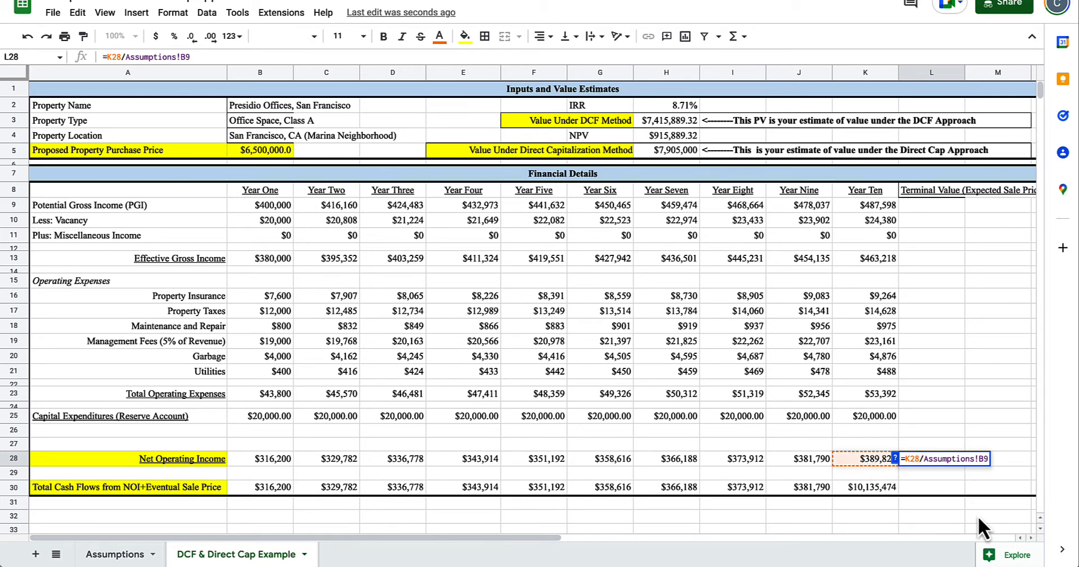
text(()
key(BackSpace)
text(()
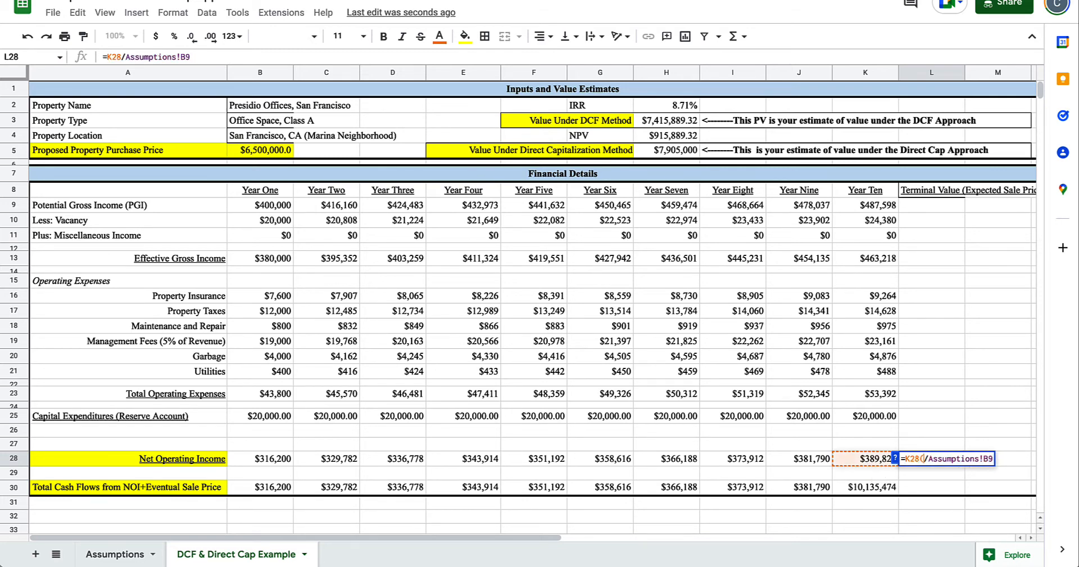
text(1.02))
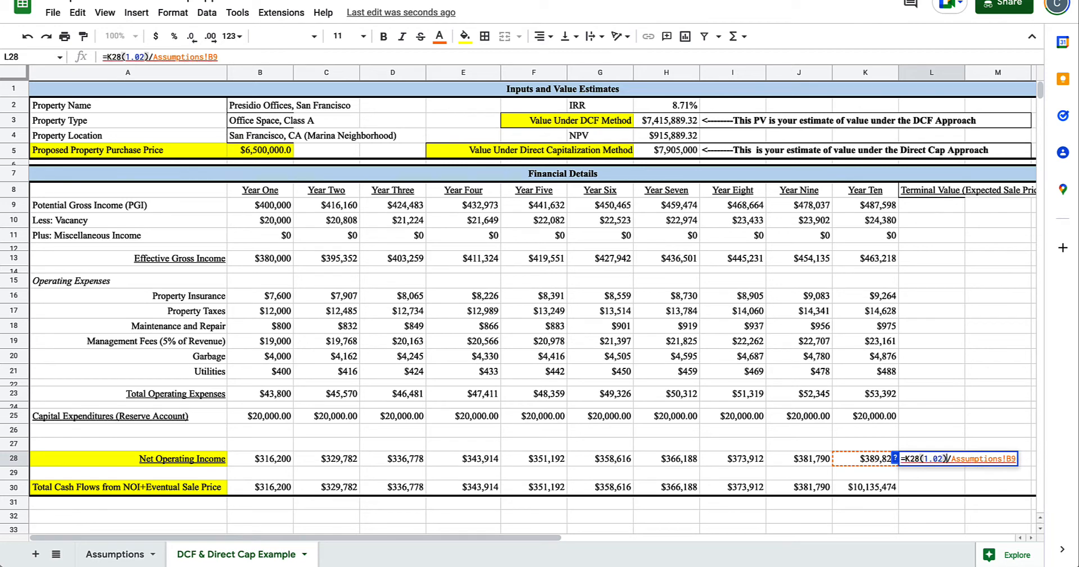
key(BackSpace)
key(BackSpace)
key(BackSpace)
key(BackSpace)
key(BackSpace)
key(BackSpace)
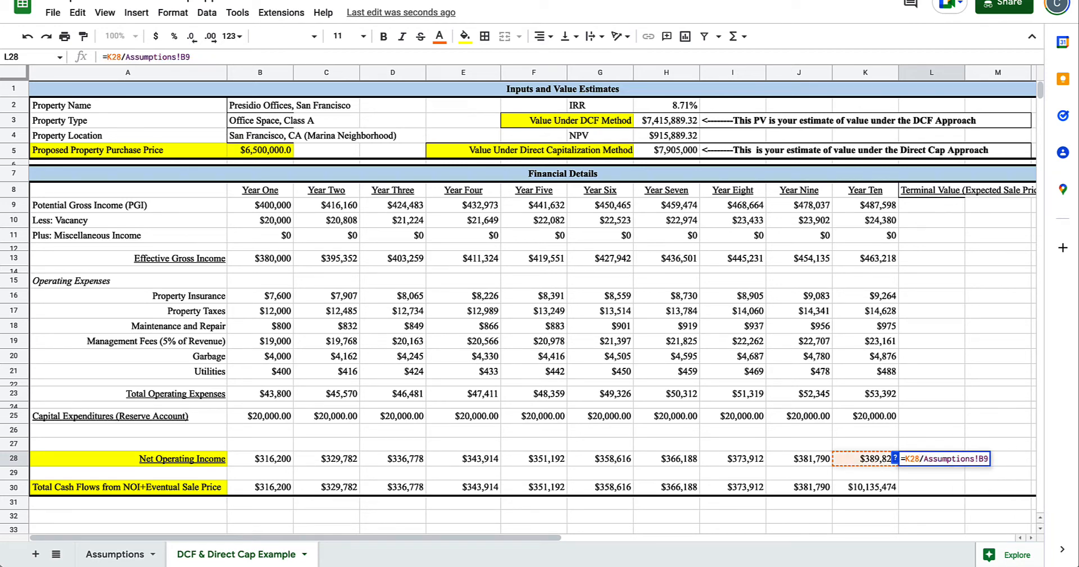
Change the terminal value formula in L28 to =(K28*1+Assumptions!B3)/Assumptions!B9, using the CPI from the Assumptions sheet.
click(906, 458)
text(()
click(924, 458)
text())
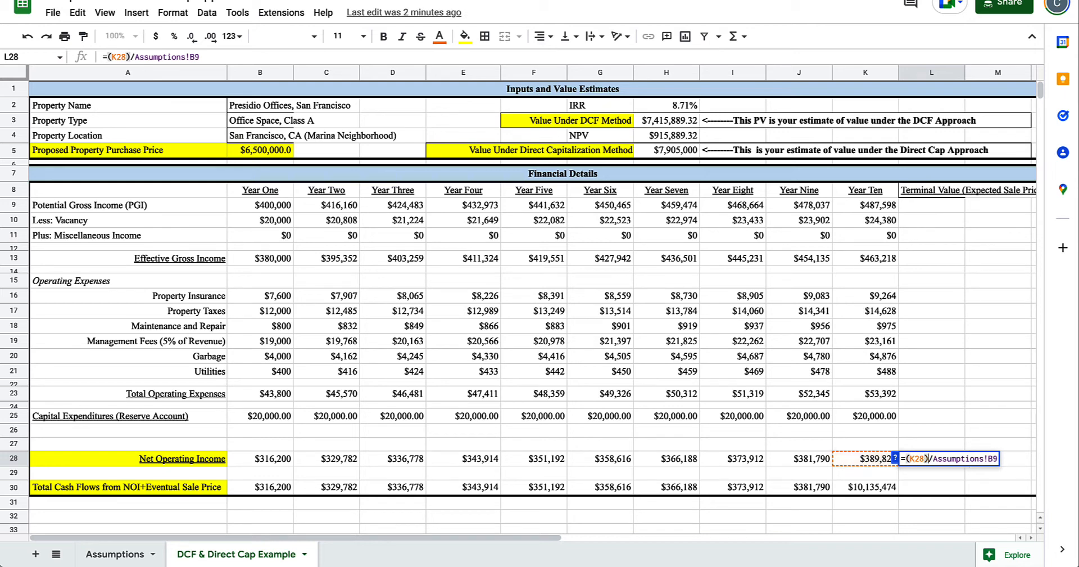
key(Left)
text(*)
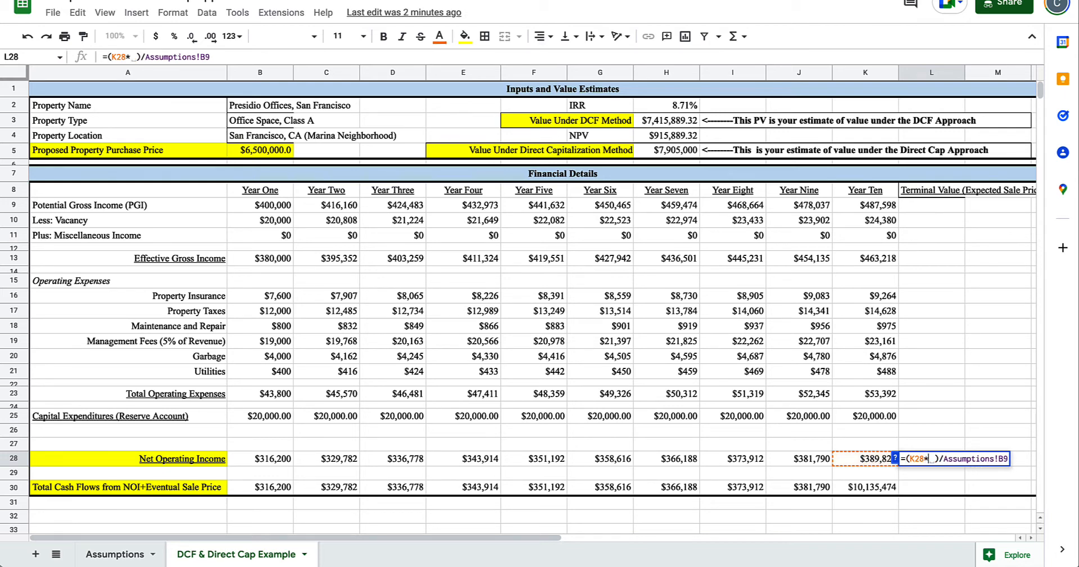
text(1+)
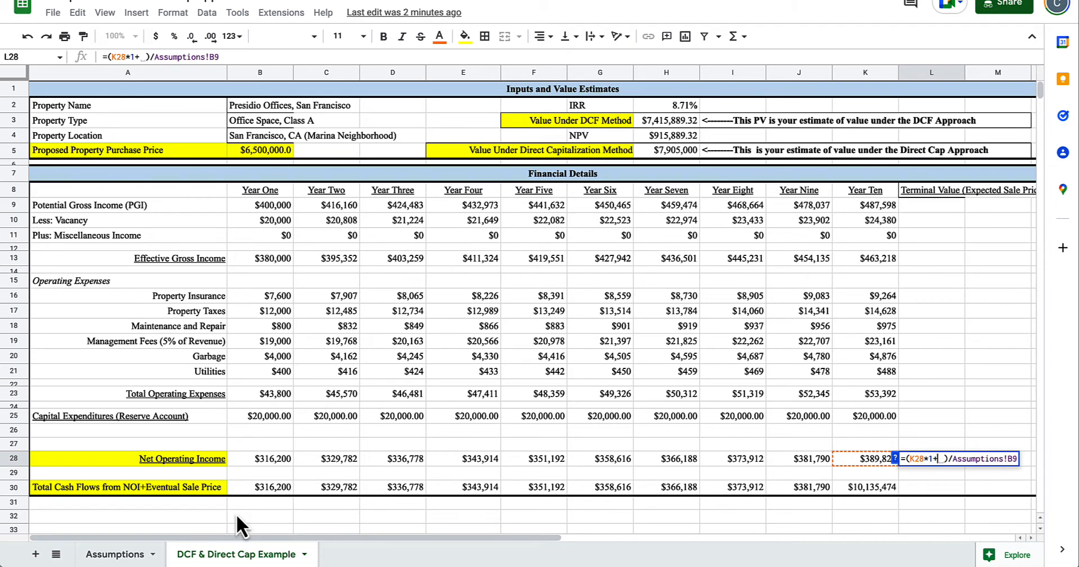
click(116, 552)
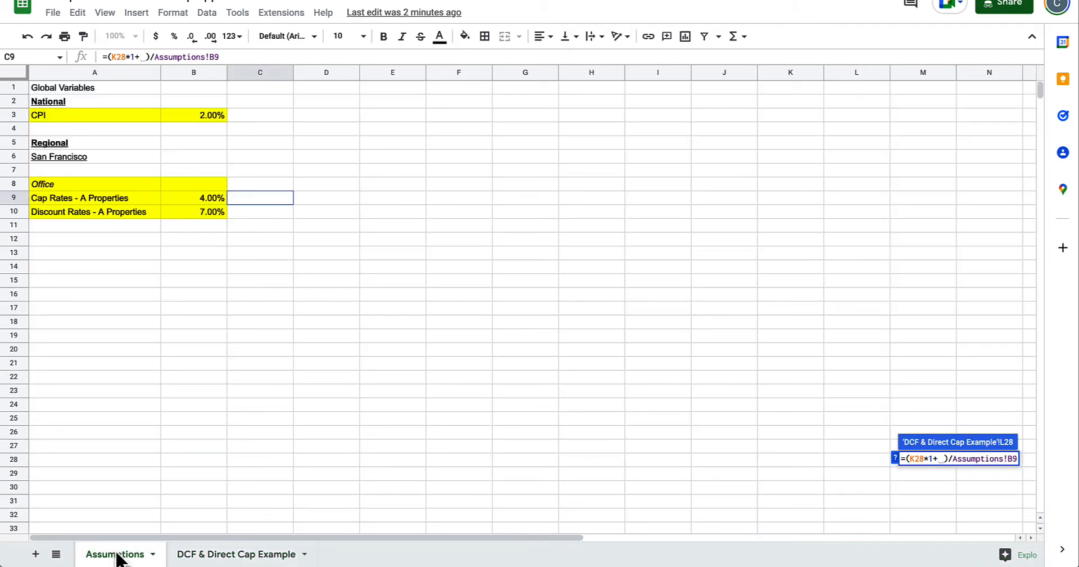
click(204, 115)
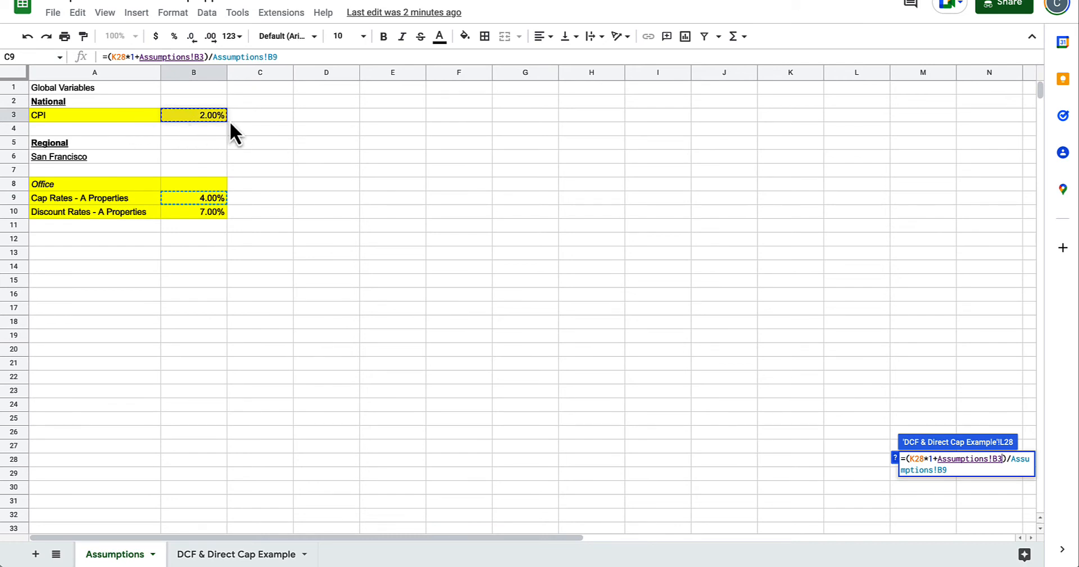
key(Return)
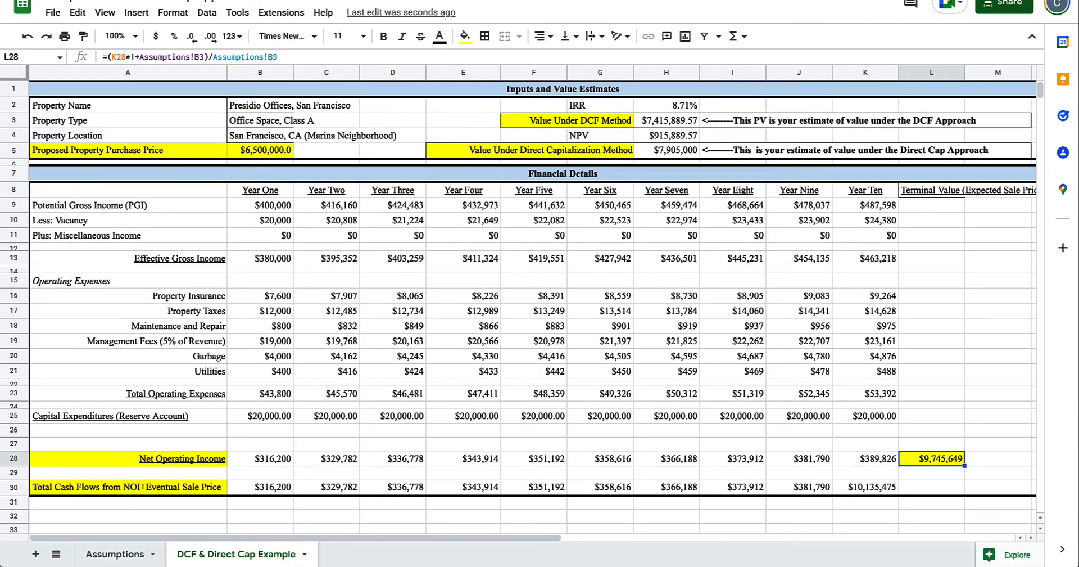
Review the numerator and denominator of the L28 formula and check the A Properties cap rate in B9 of the Assumptions sheet.
drag(209, 57, 107, 58)
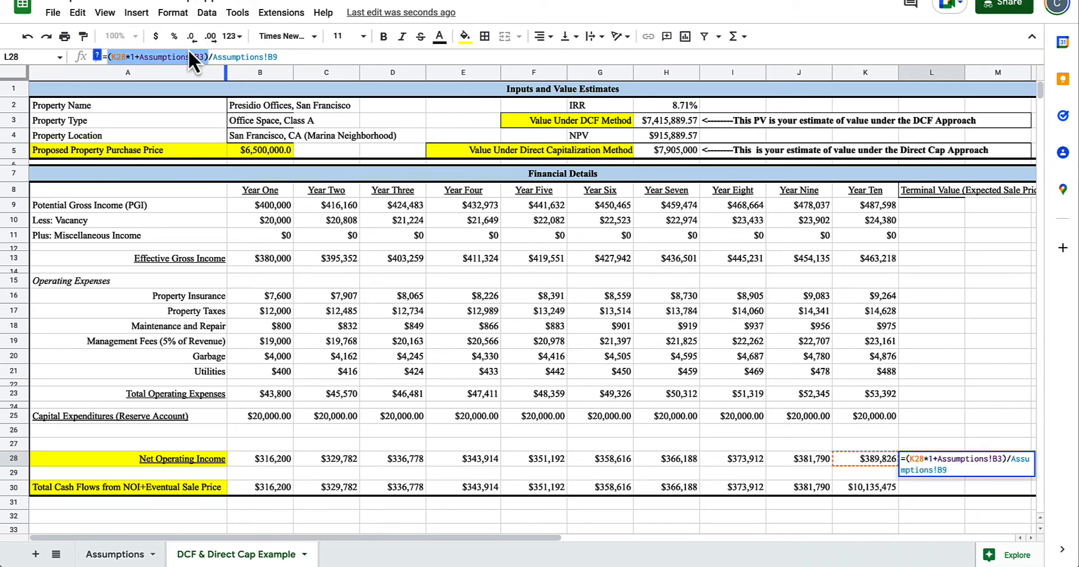
click(217, 57)
drag(217, 58, 294, 57)
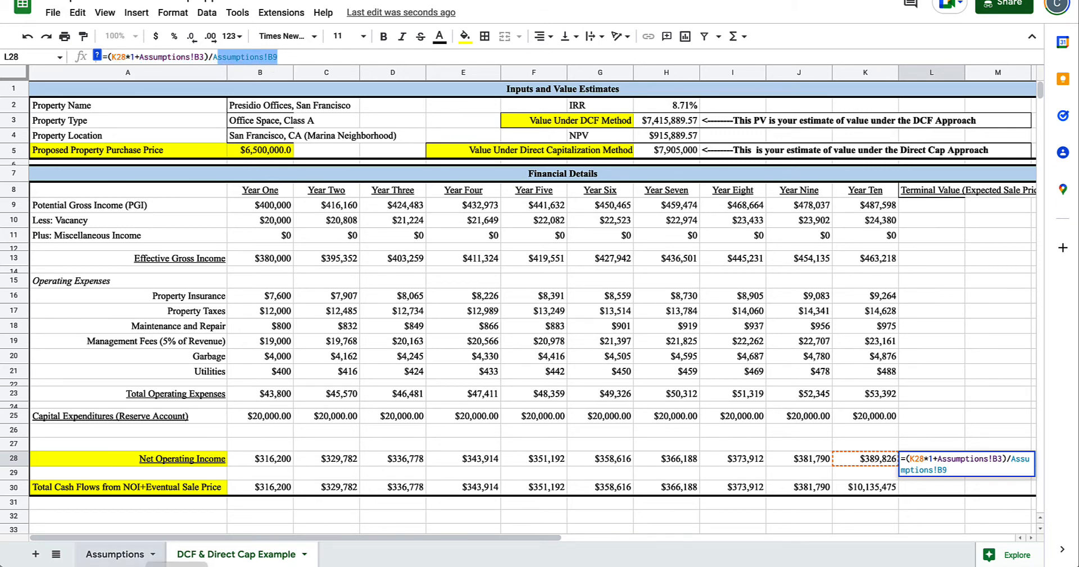
click(115, 554)
click(209, 200)
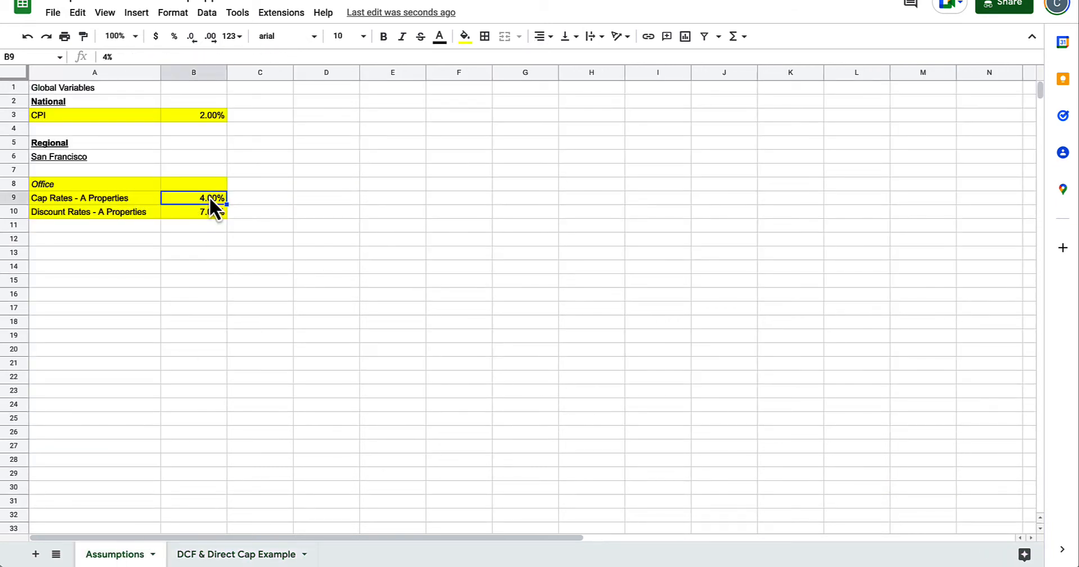
Return to the DCF & Direct Cap Example sheet and point out the Terminal Value heading and Year Ten net operating income.
click(236, 556)
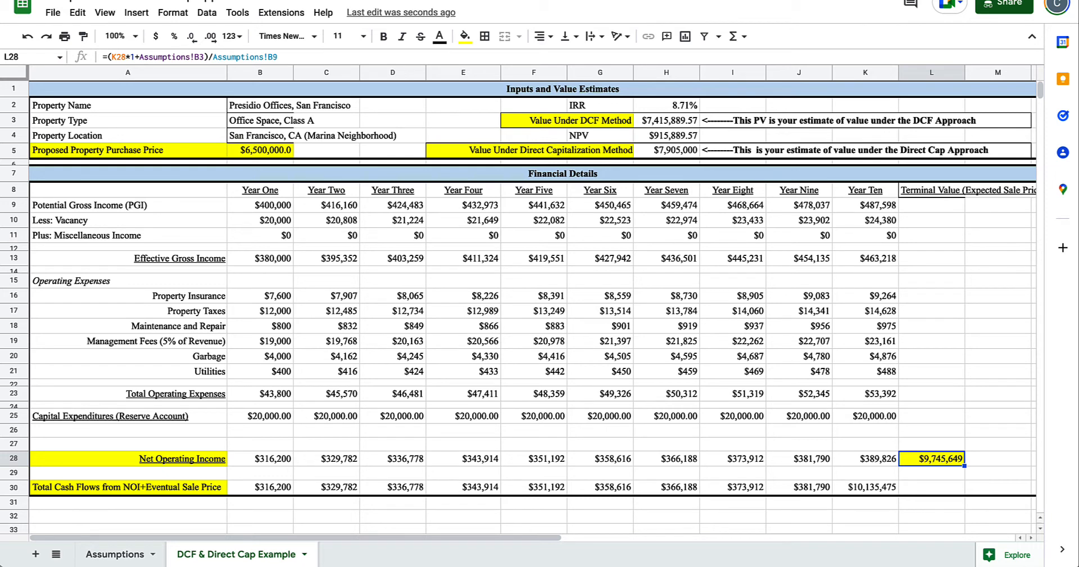
click(919, 190)
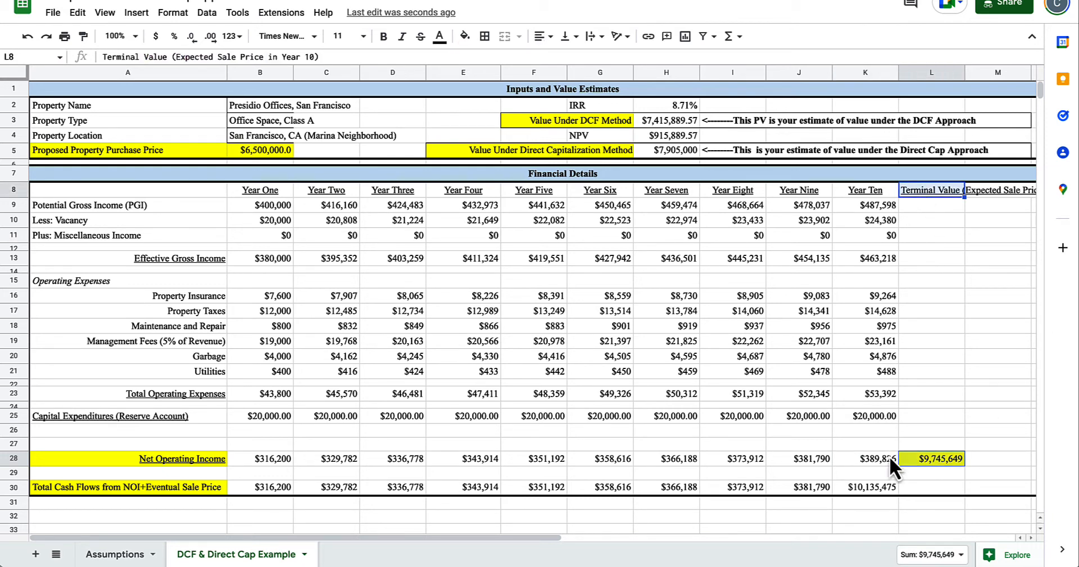
click(866, 458)
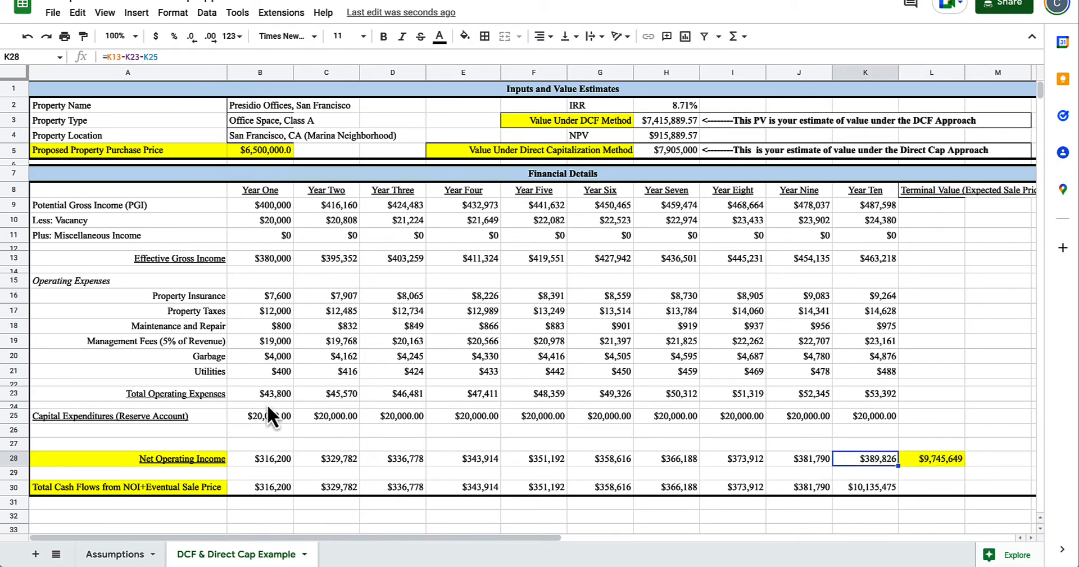
Highlight the Year One to Year Nine total cash flows in B30:J30.
click(182, 481)
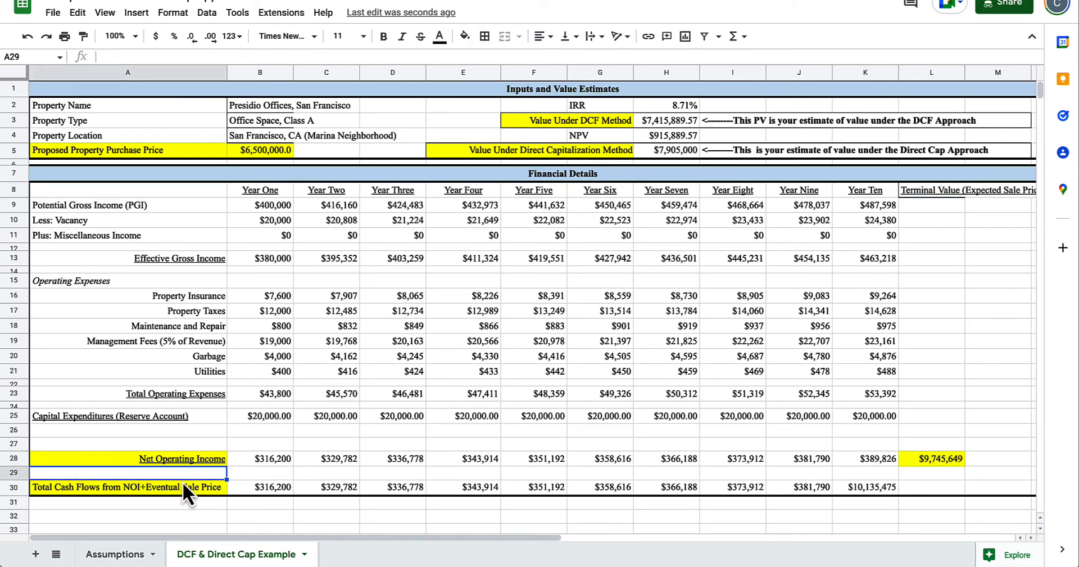
click(267, 491)
key(shift+Right)
key(shift+Right)
key(shift+Right)
key(shift+Right)
key(shift+Right)
key(shift+Right)
key(shift+Right)
key(shift+Right)
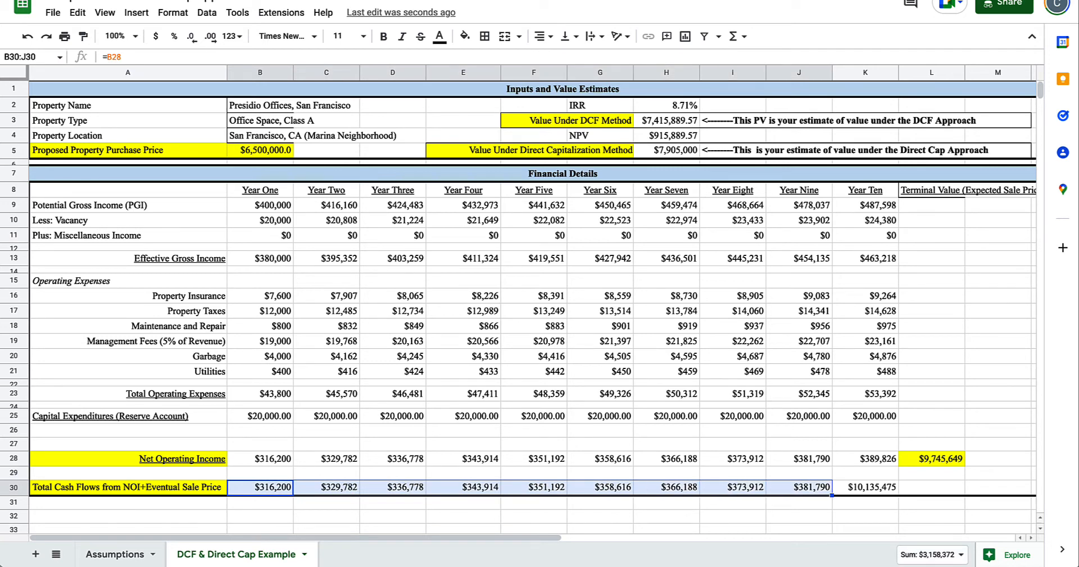
Inspect the Year Ten cash flow formula in K30 and highlight its net operating income and terminal value inputs in K28:L30.
double_click(861, 485)
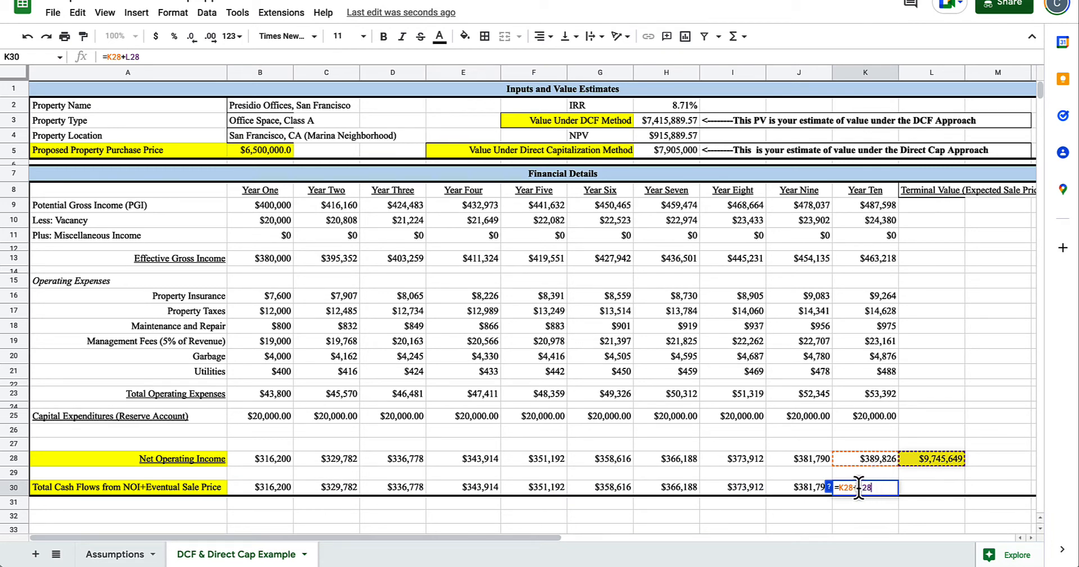
drag(857, 488, 875, 488)
key(Escape)
key(Up)
key(Up)
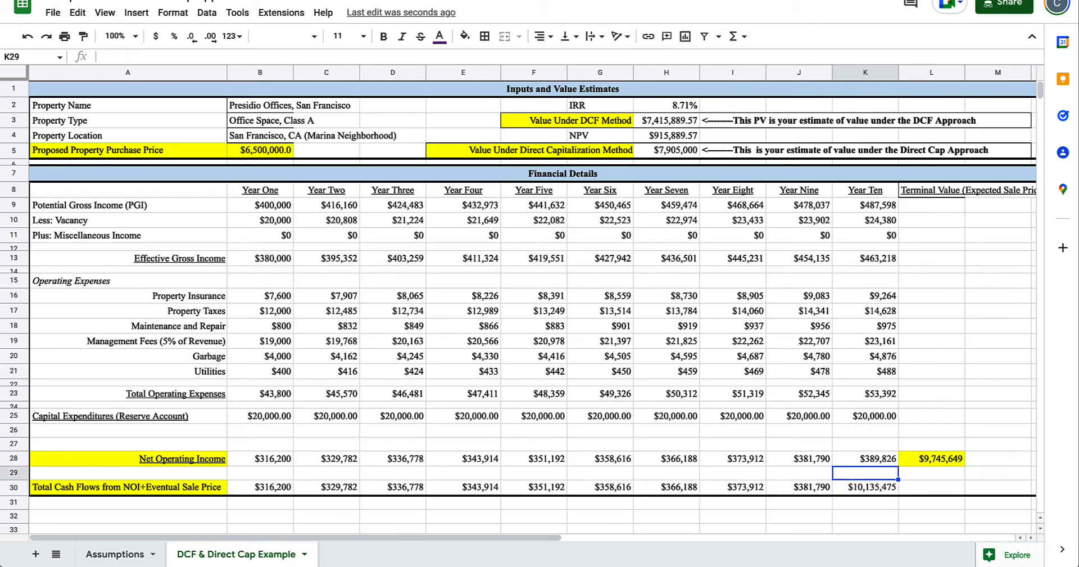
key(shift+Right)
key(shift+Down)
key(shift+Down)
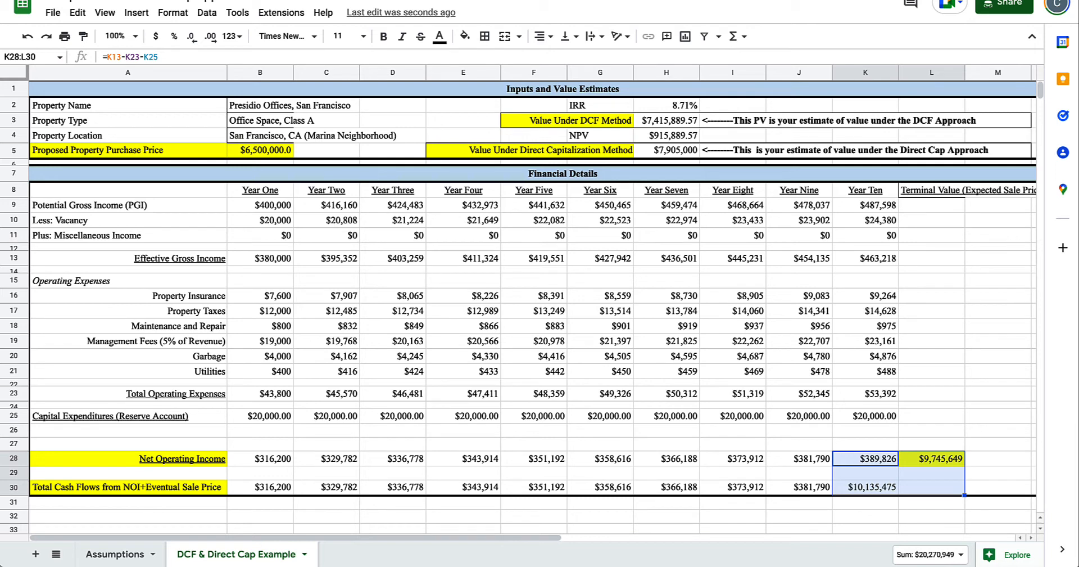
key(Down)
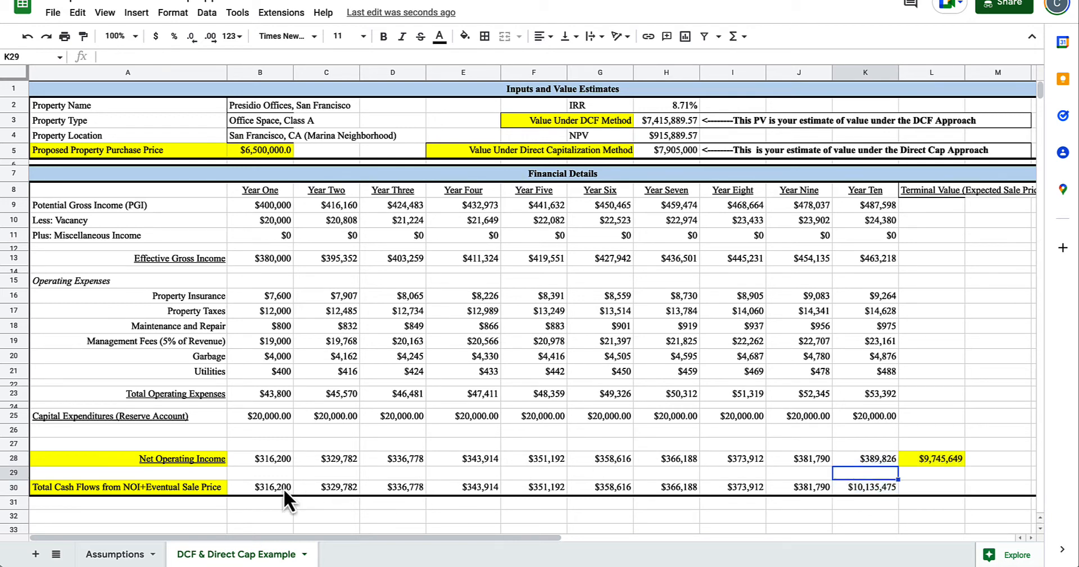
Highlight the full ten-year series of total cash flows in B30:K30.
click(283, 488)
key(shift+Right)
key(shift+Right)
key(shift+Right)
key(shift+Right)
key(shift+Right)
key(shift+Right)
key(shift+Right)
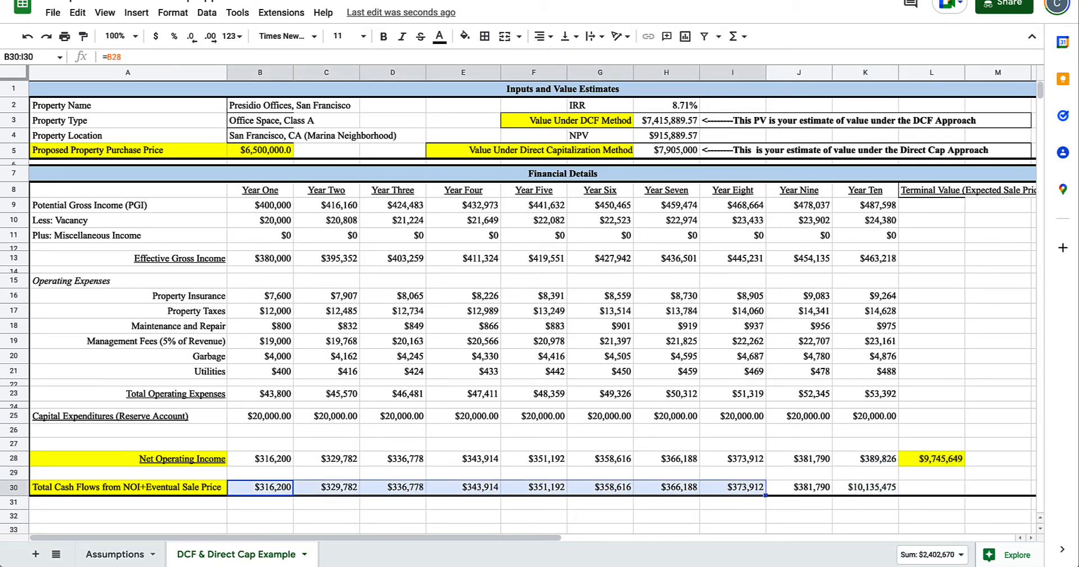
key(shift+Right)
key(shift+Right)
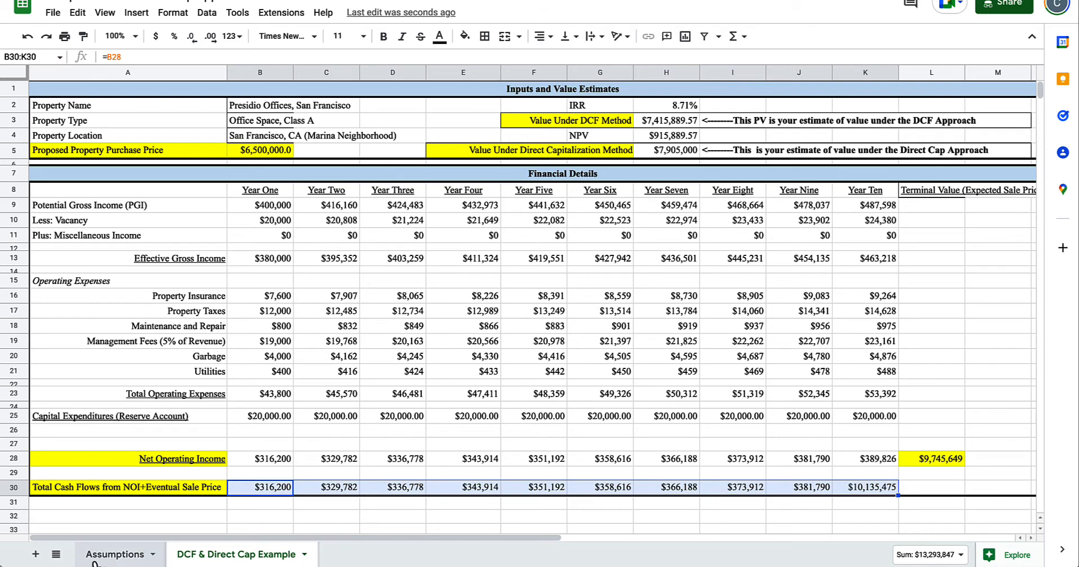
Check the A Properties discount rate in row 10 of the Assumptions sheet.
click(115, 554)
click(96, 212)
key(shift+Right)
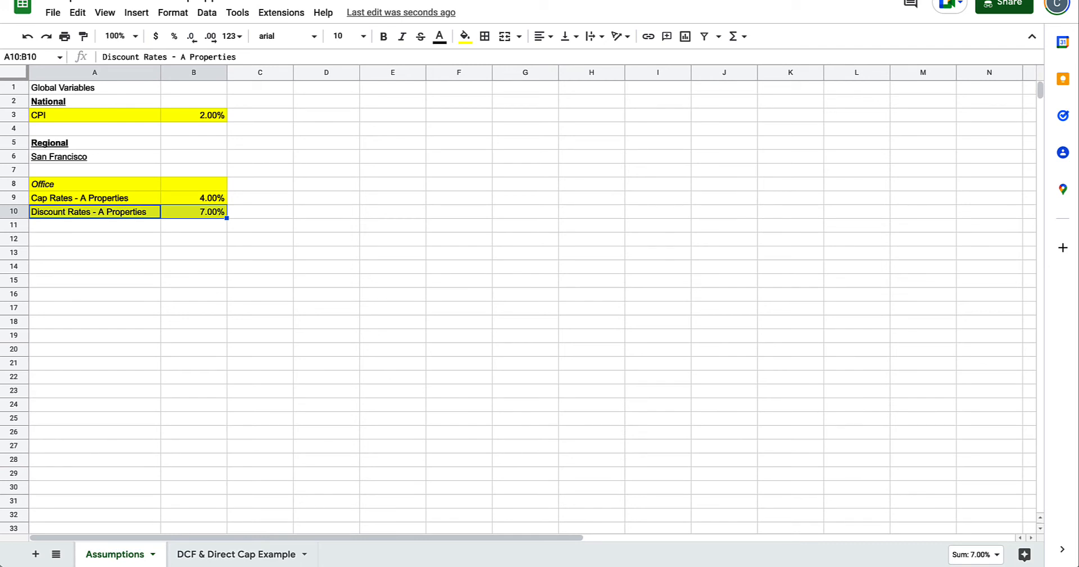
key(shift+Left)
key(Right)
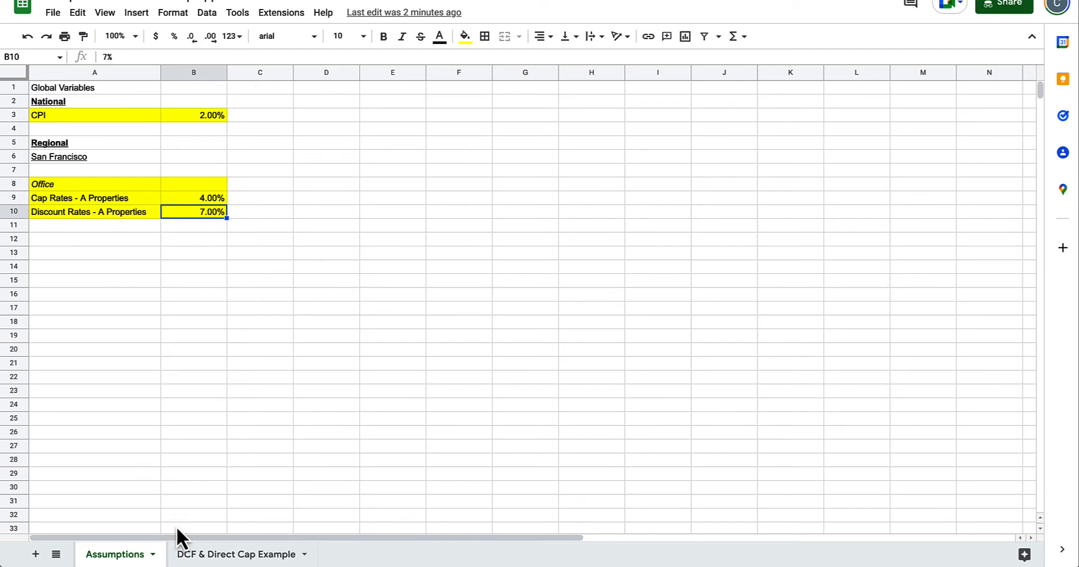
Open the Value Under DCF Method formula in H3 of the DCF & Direct Cap Example sheet and highlight its npv function name.
click(190, 556)
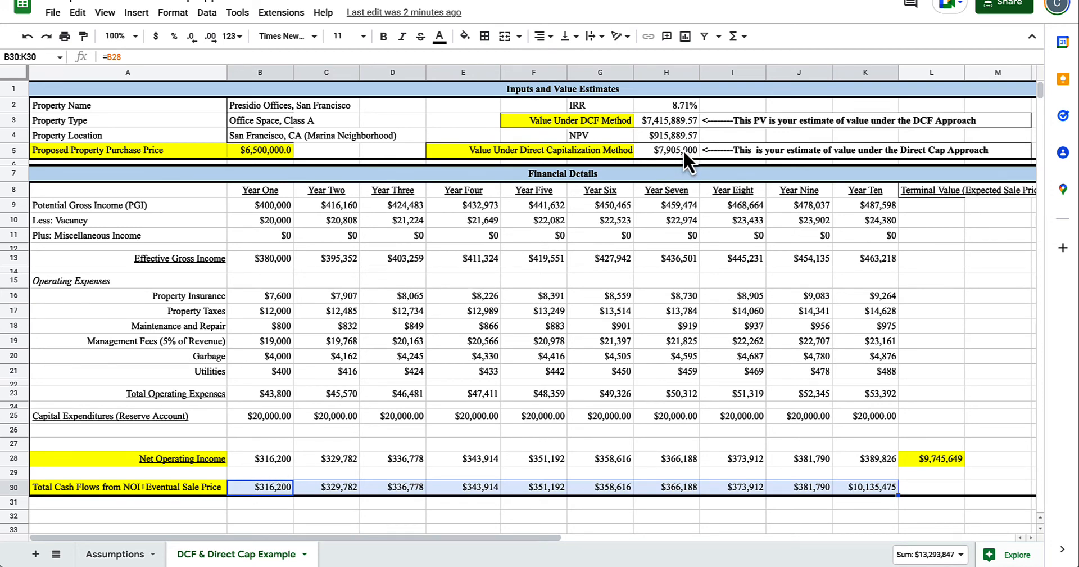
click(682, 123)
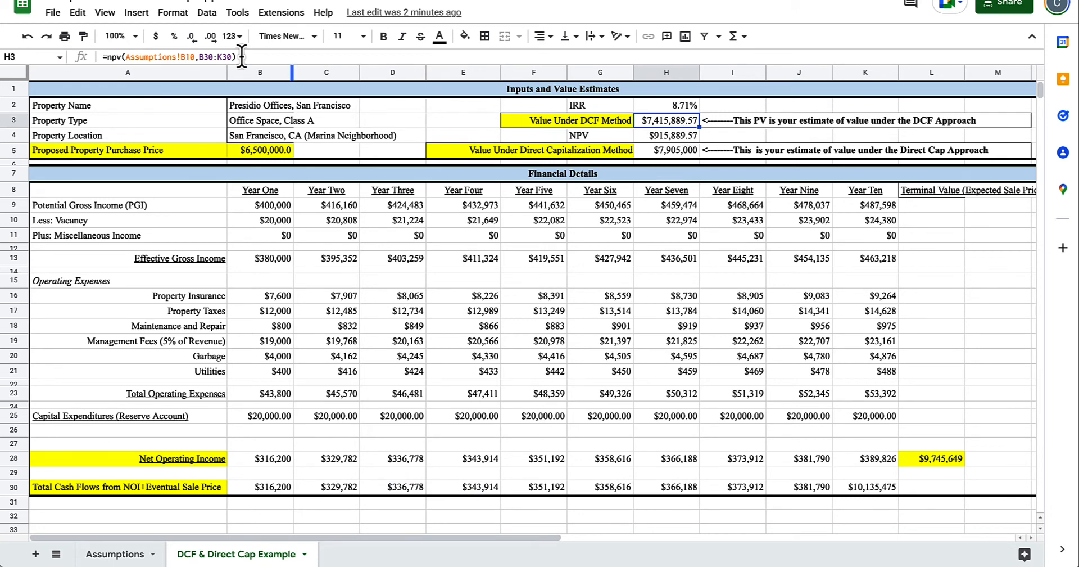
click(162, 51)
key(shift+Right)
key(shift+Right)
key(shift+Right)
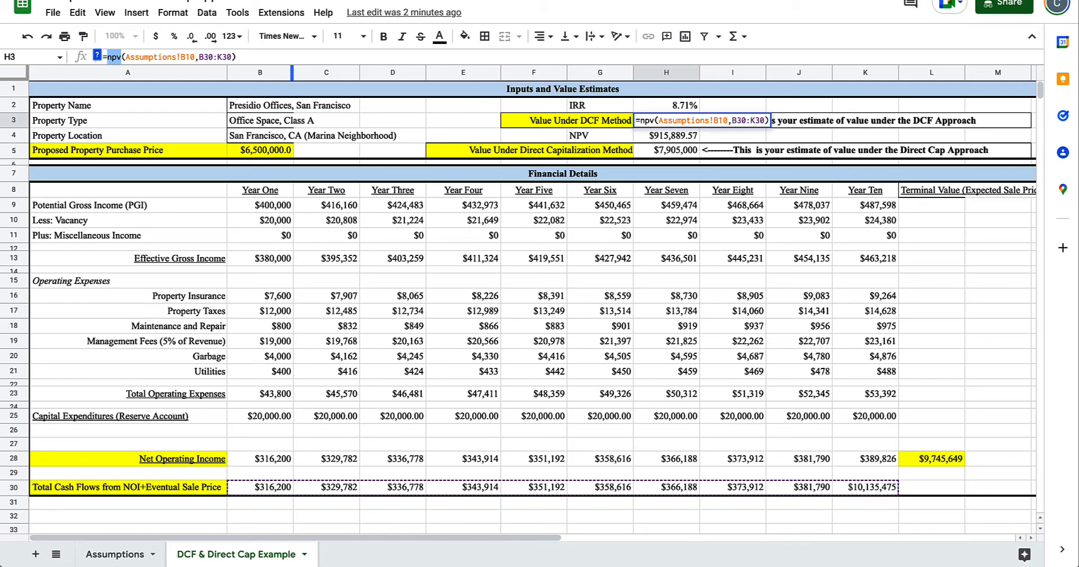
key(Return)
Highlight the total cash flows from Year One through Year Ten in row 30 that the NPV formula discounts.
click(271, 487)
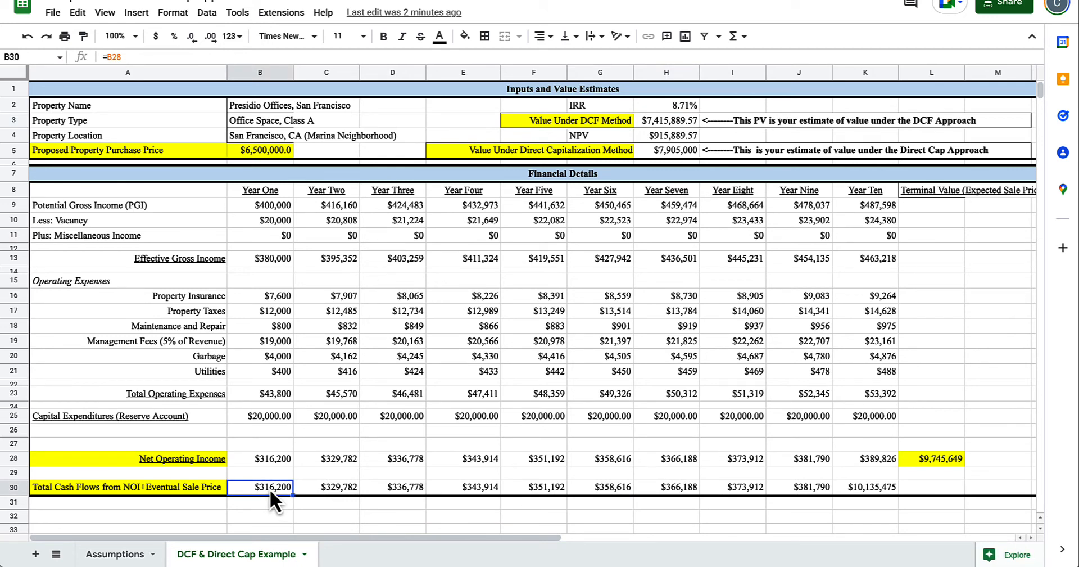
key(shift+Right)
key(shift+Right)
key(shift+Right)
key(shift+Right)
key(shift+Right)
key(shift+Right)
key(shift+Right)
key(shift+Right)
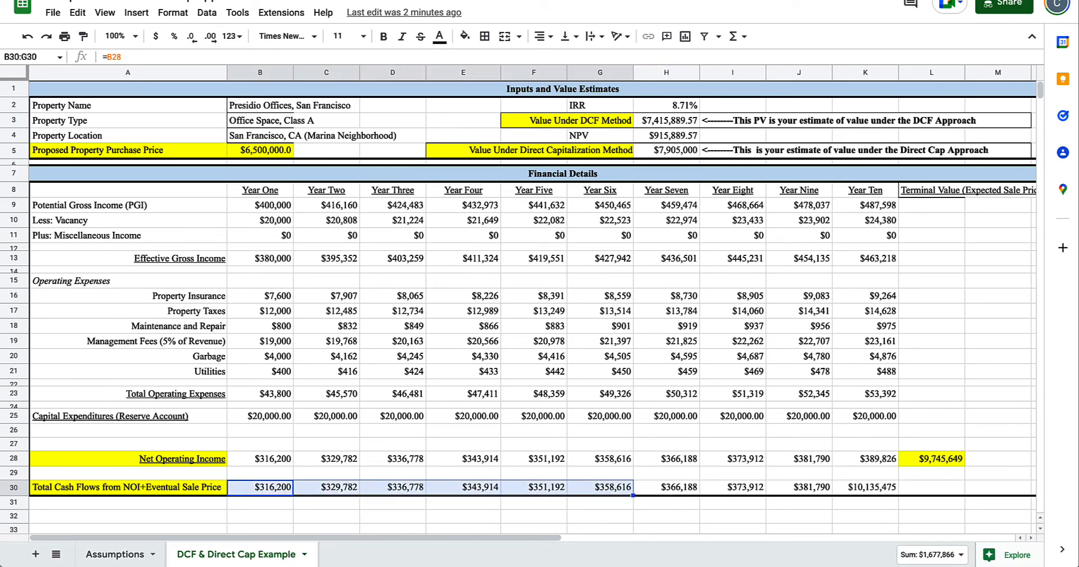
key(shift+Right)
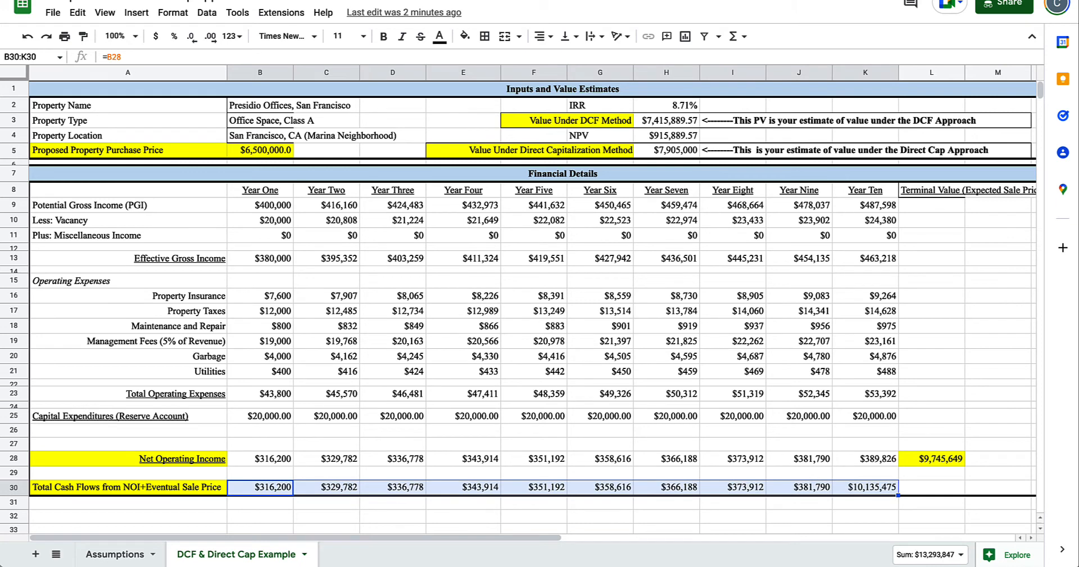
Review the discount rate and cash flow arguments of the H3 NPV formula, checking the rate in Assumptions B10.
click(642, 123)
click(108, 57)
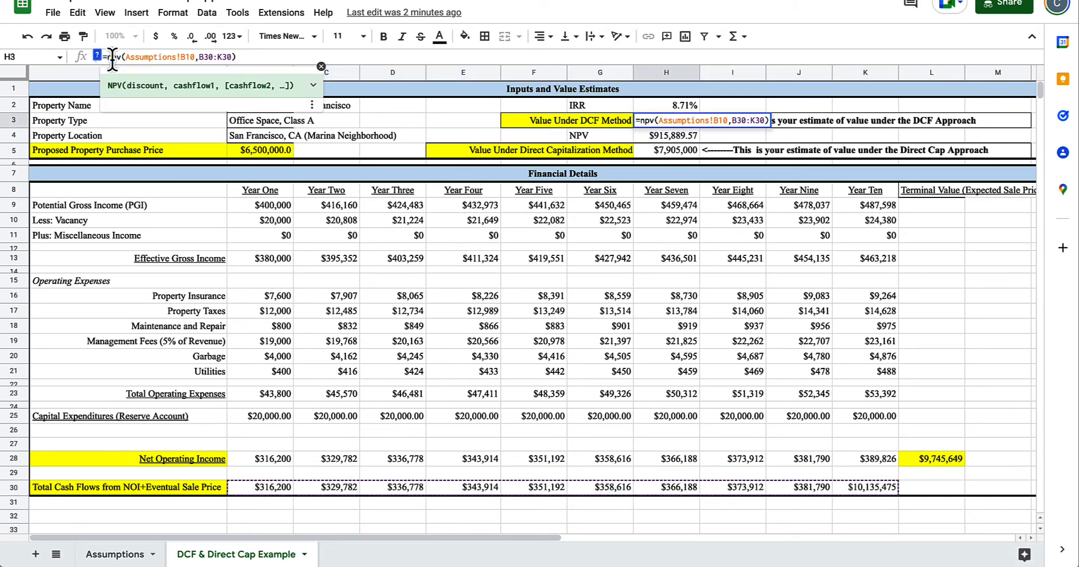
drag(109, 56, 121, 57)
drag(125, 57, 195, 56)
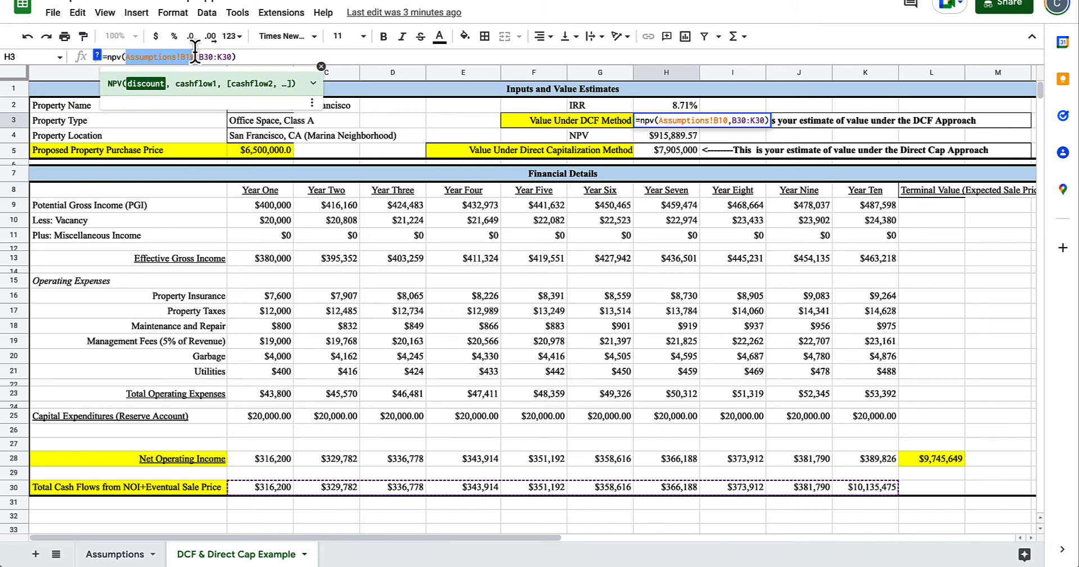
click(121, 554)
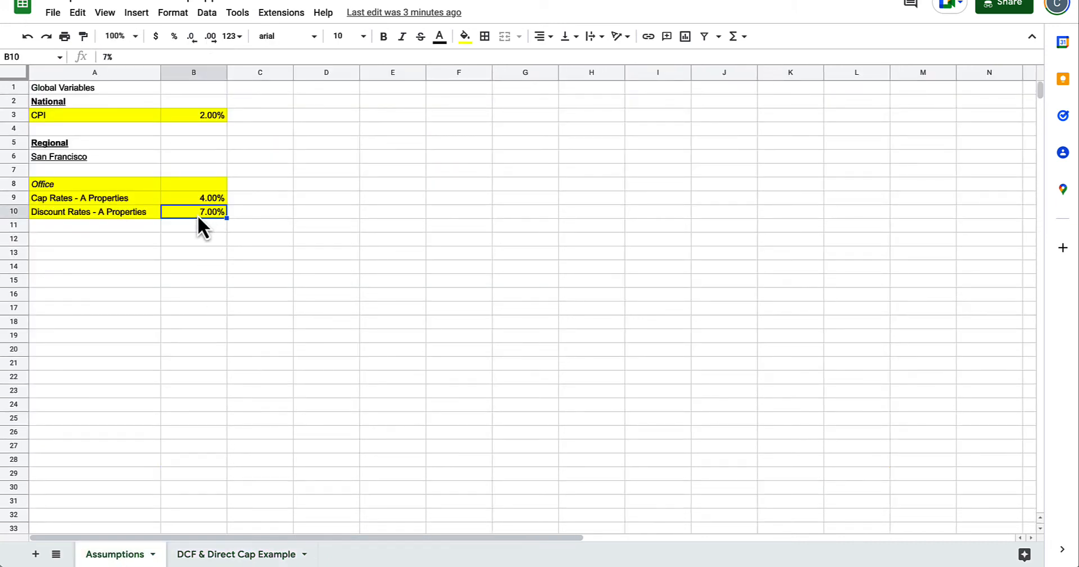
click(222, 556)
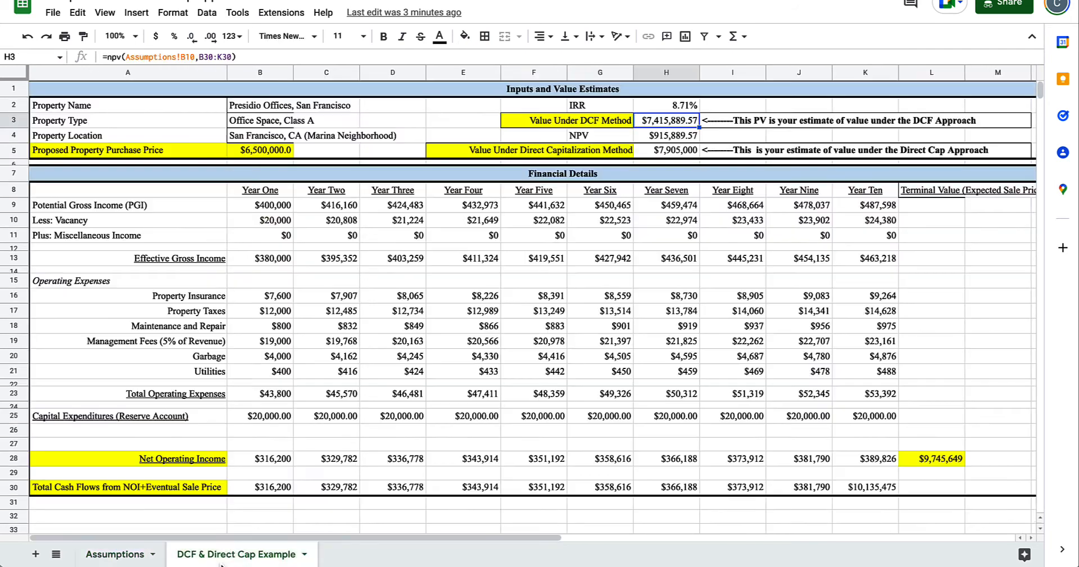
drag(199, 57, 233, 56)
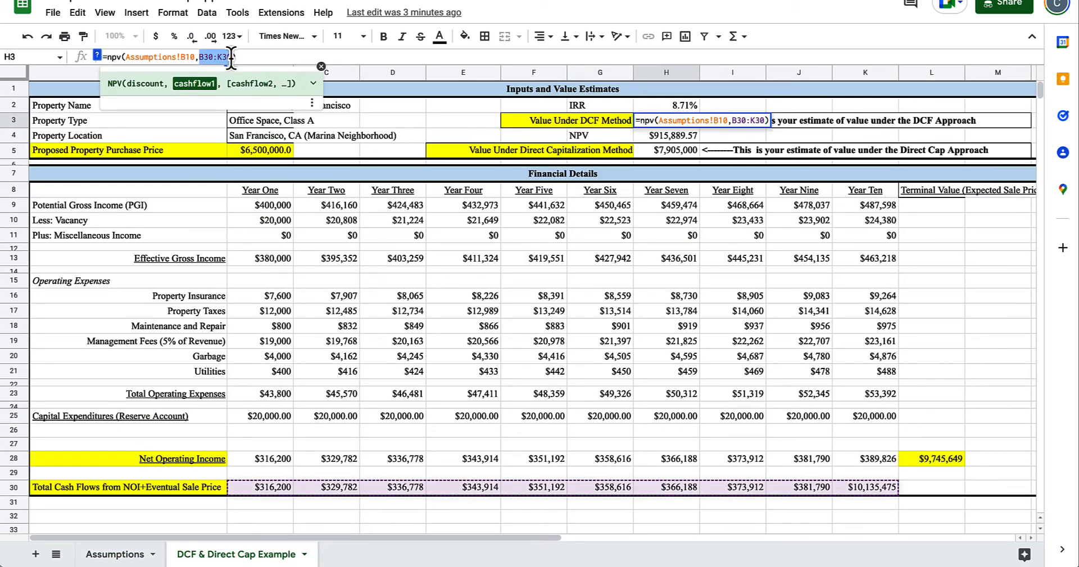
key(Escape)
Build a trial formula =npv(Assumptions!B10,B30:K30) in I2 and clear it again.
key(Up)
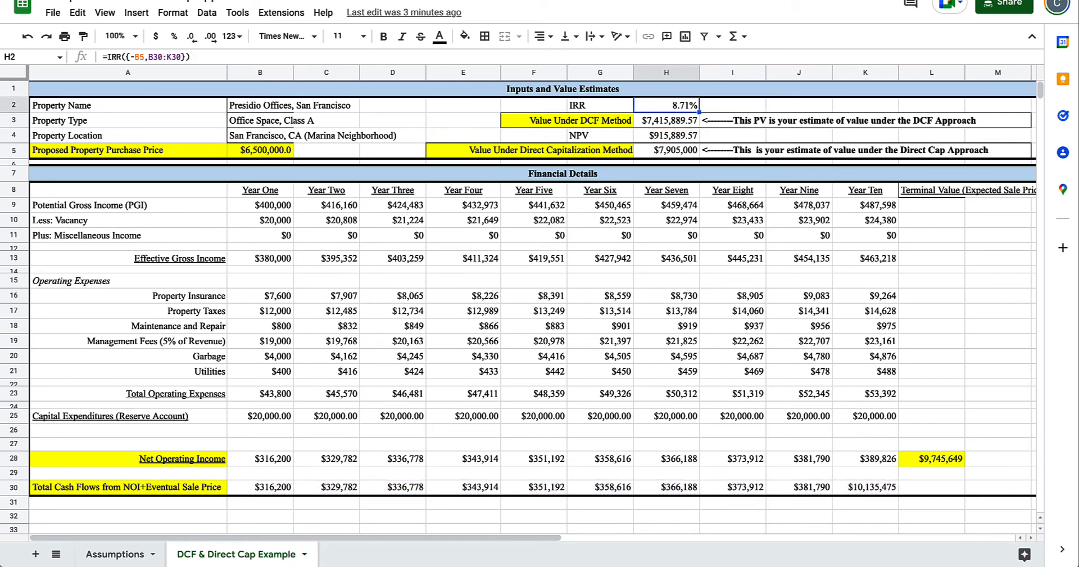
key(Right)
text(=npv()
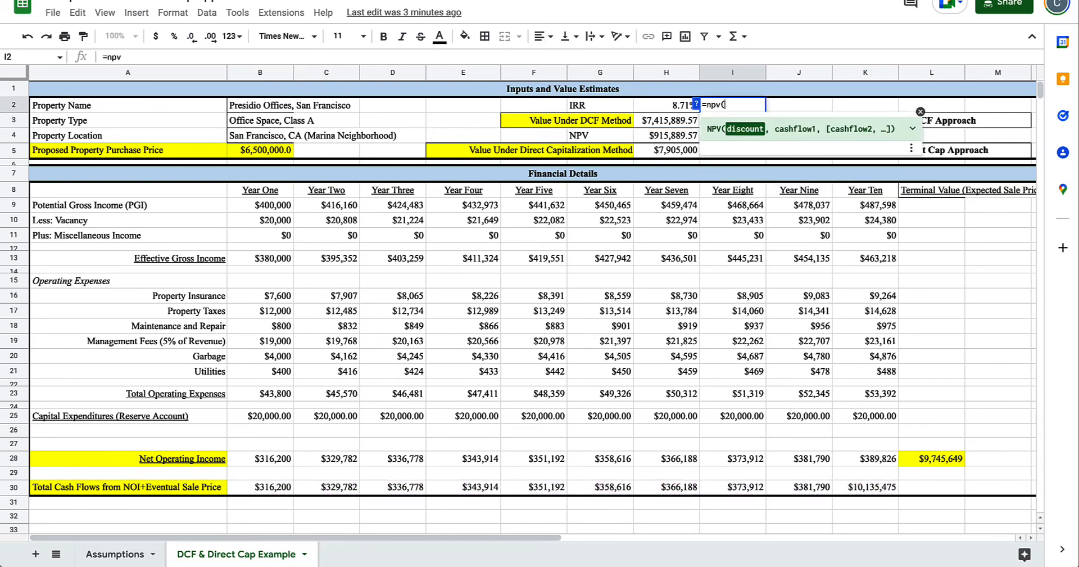
click(112, 554)
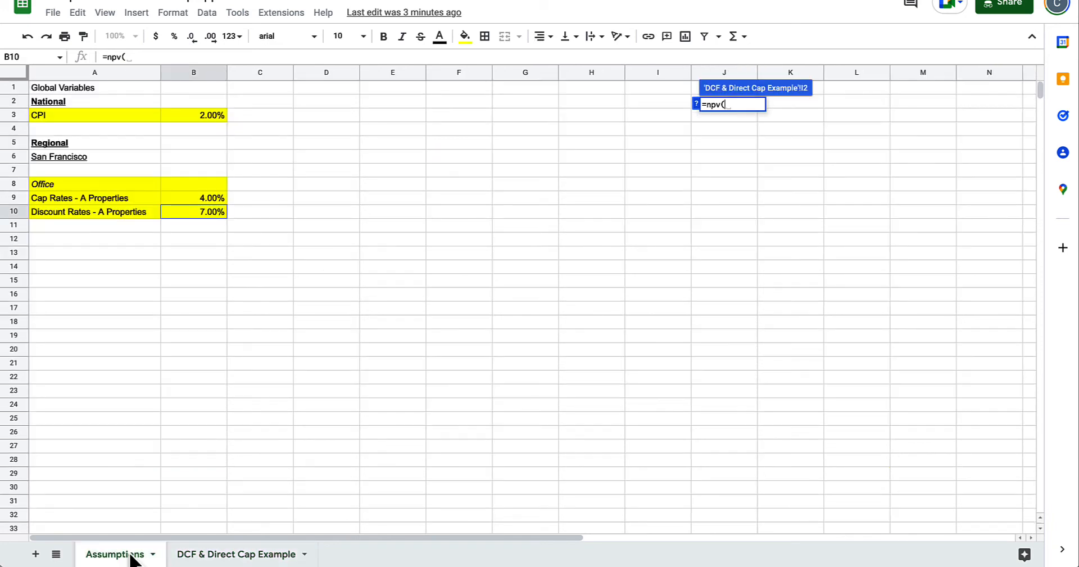
click(201, 211)
text(,)
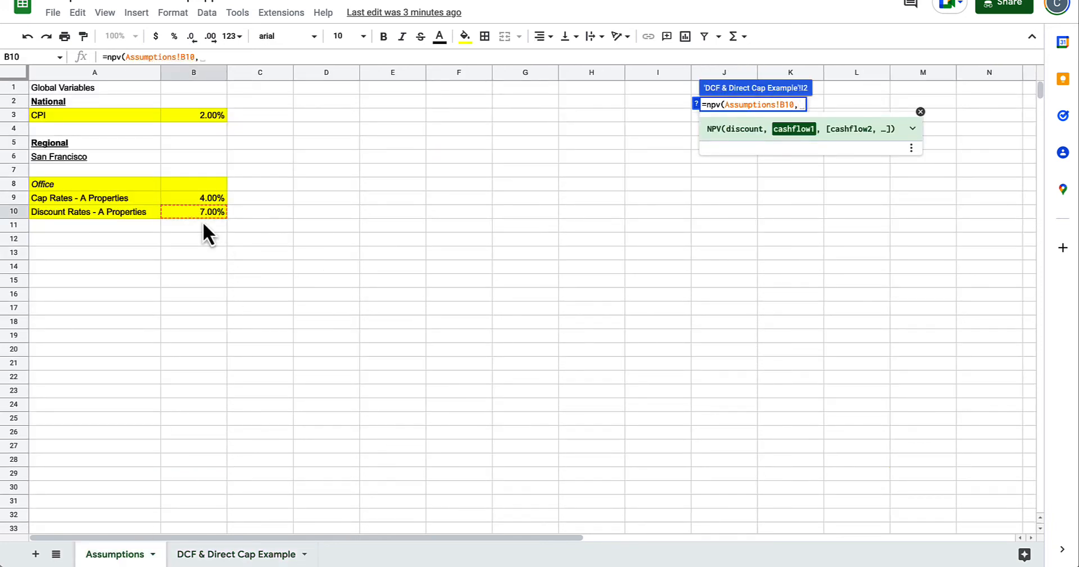
click(242, 554)
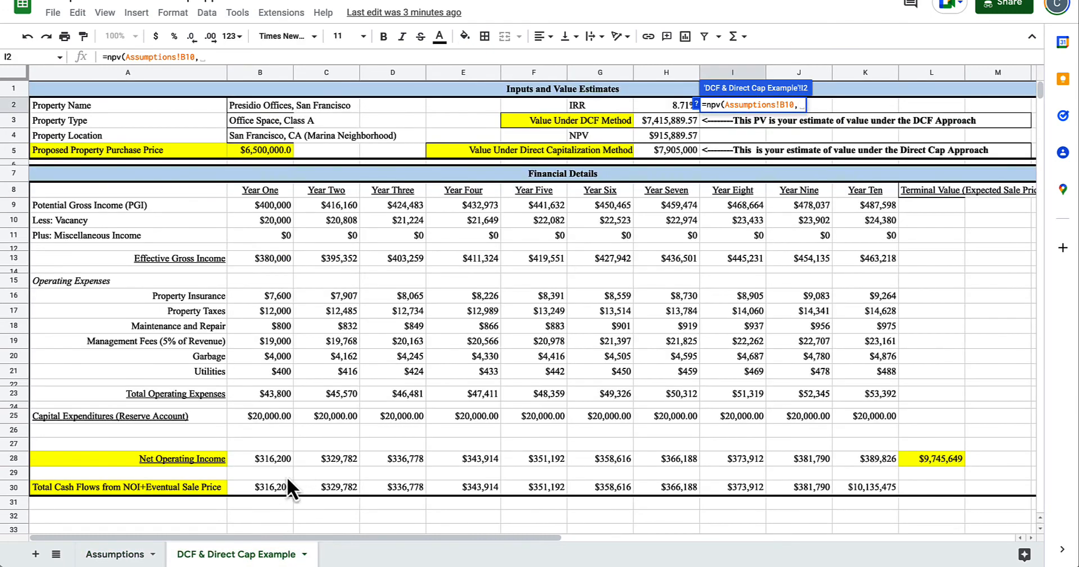
drag(258, 487, 864, 494)
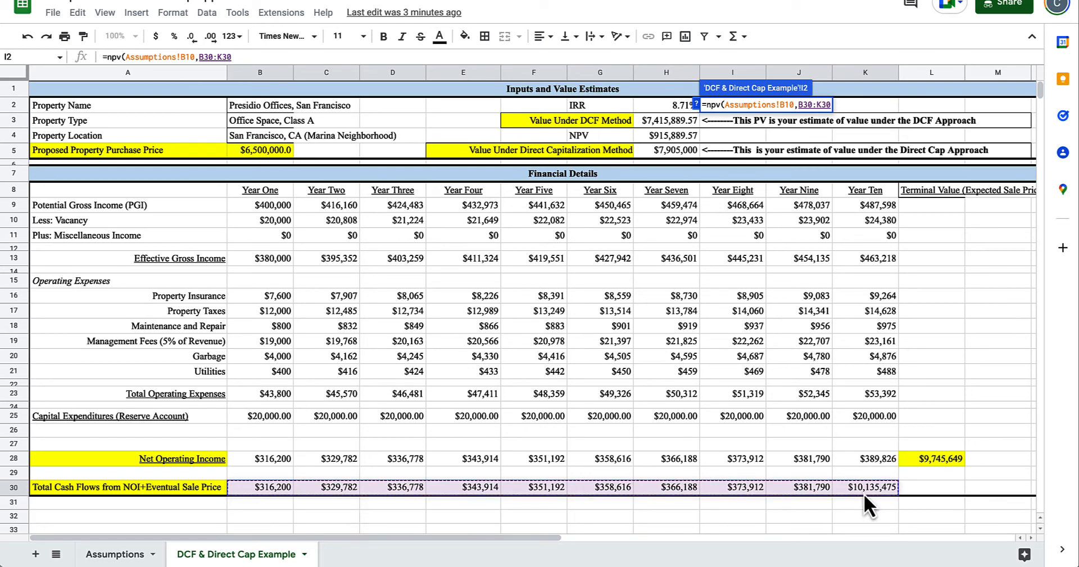
text())
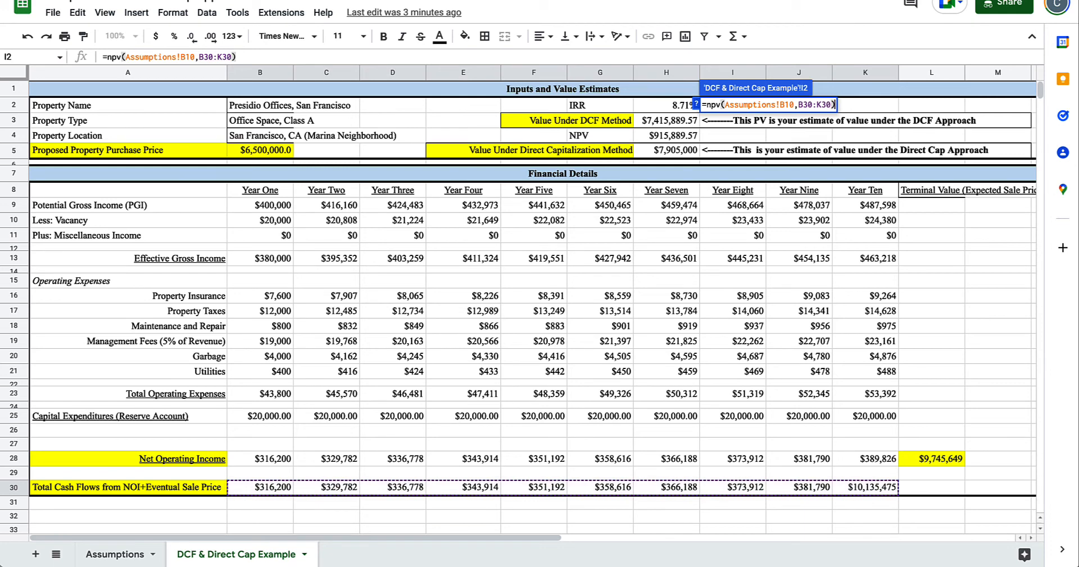
key(Return)
key(Up)
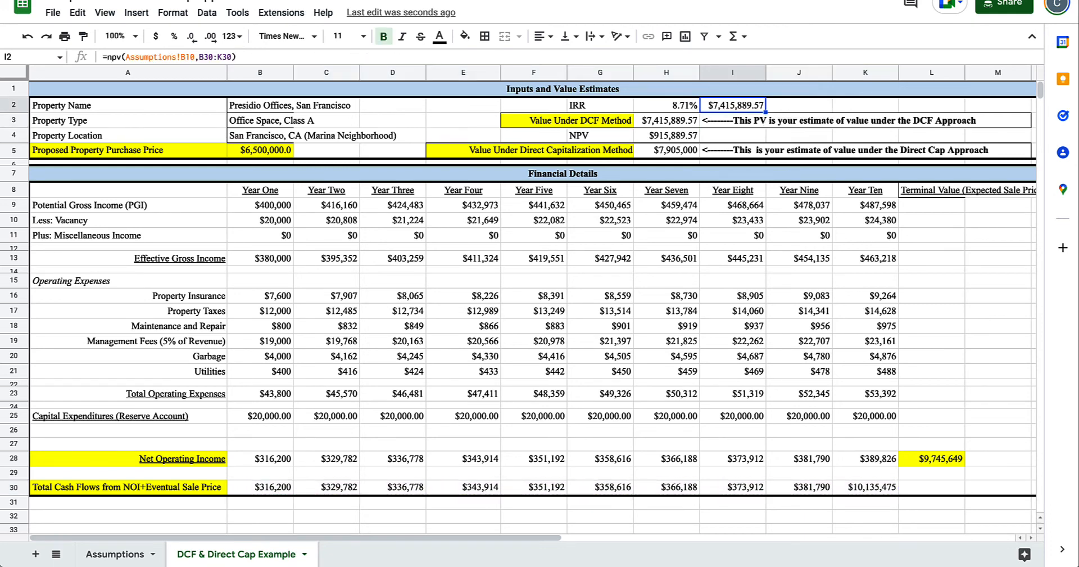
key(Delete)
Highlight the Value Under DCF Method label together with its value in F3:H3.
key(Left)
key(Down)
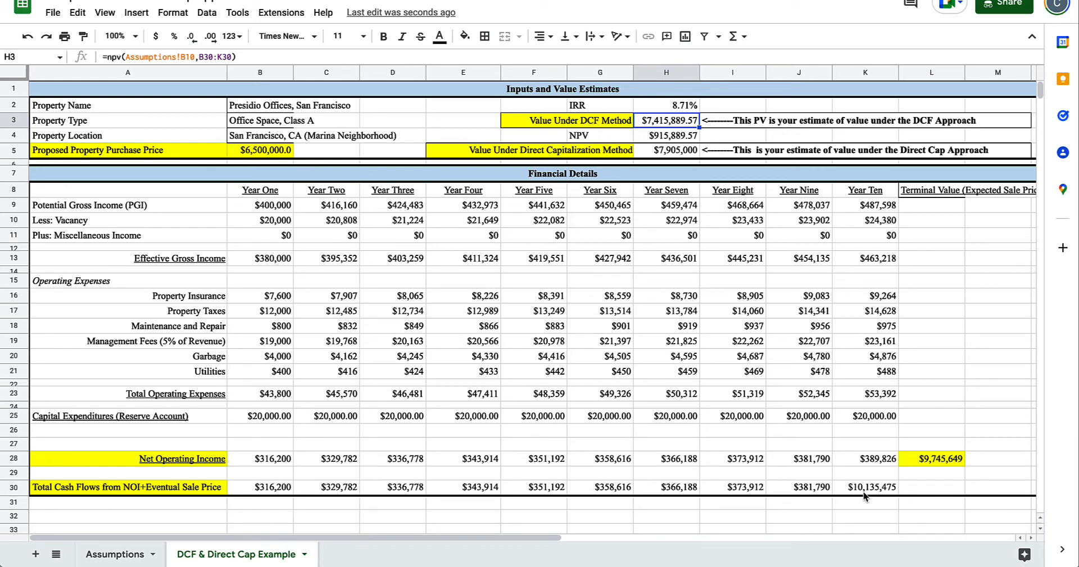
click(568, 120)
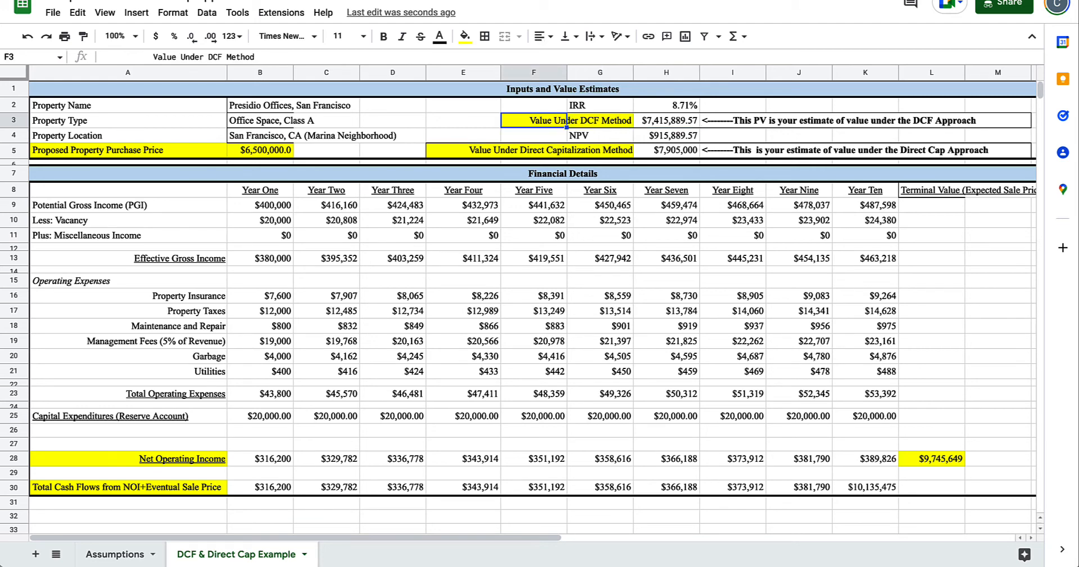
key(shift+Right)
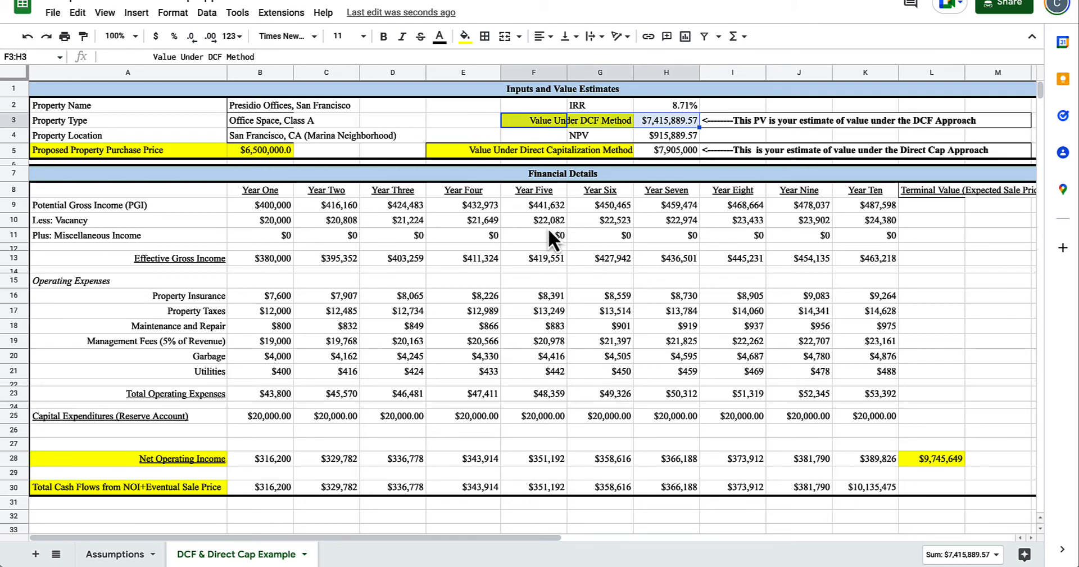
Highlight the Year Two through Year Ten figures in C8:K28, then the Year One column B8:B30, to contrast the inputs of the two valuation methods.
click(477, 150)
key(Right)
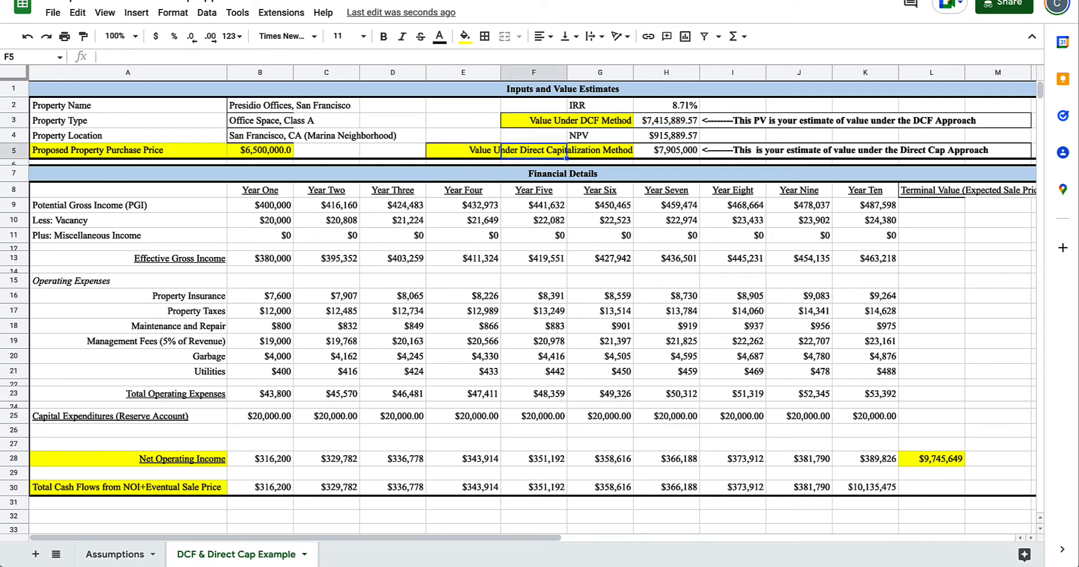
click(255, 190)
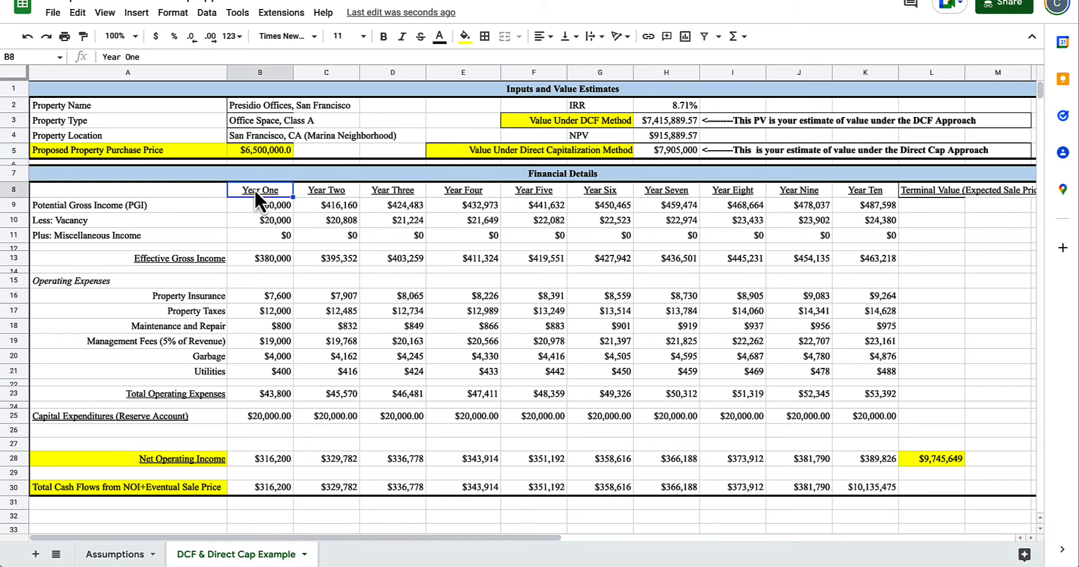
click(310, 194)
drag(310, 194, 861, 461)
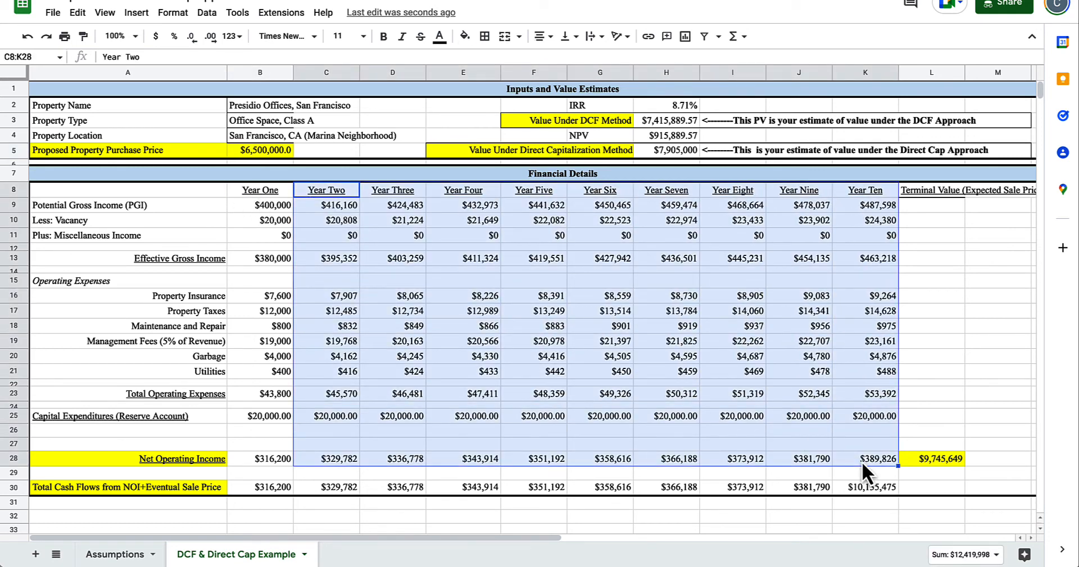
click(248, 179)
drag(278, 191, 254, 485)
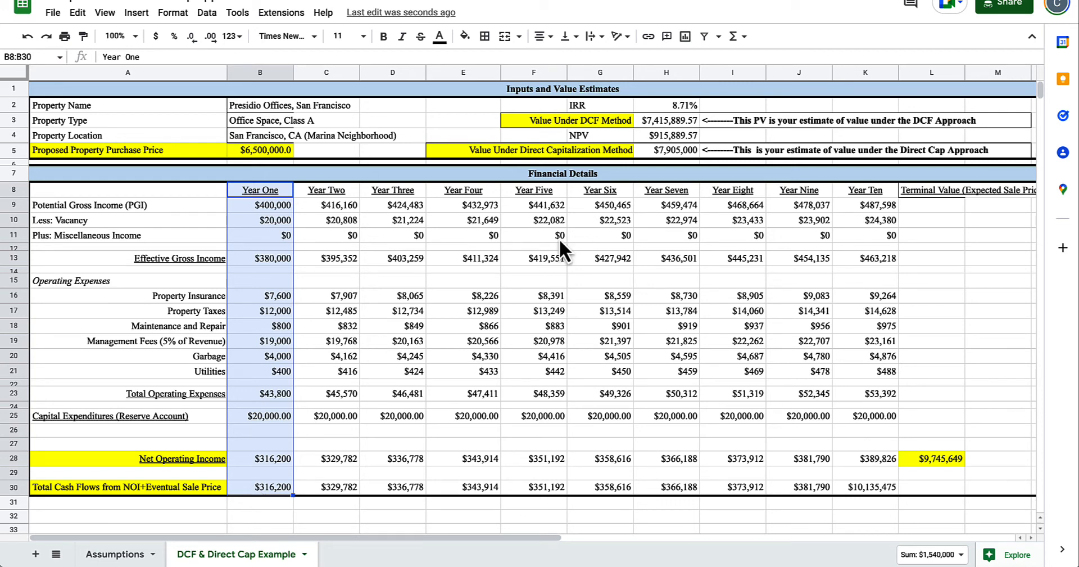
Review the H5 direct capitalization formula =B30/Assumptions!B9 and its cap rate in Assumptions, and highlight H5 together with the DCF value in H3.
click(674, 148)
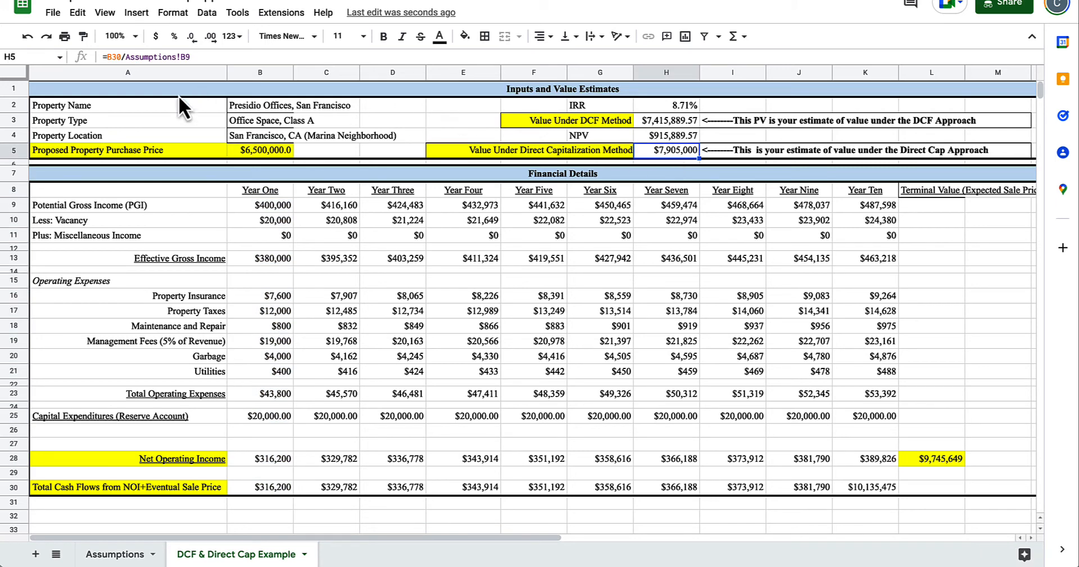
double_click(663, 150)
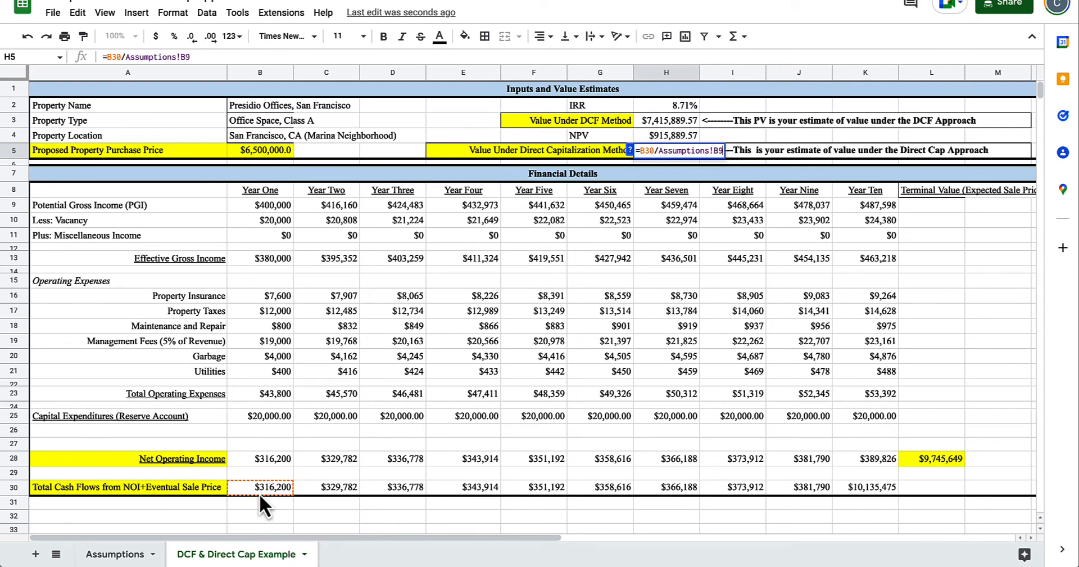
click(112, 552)
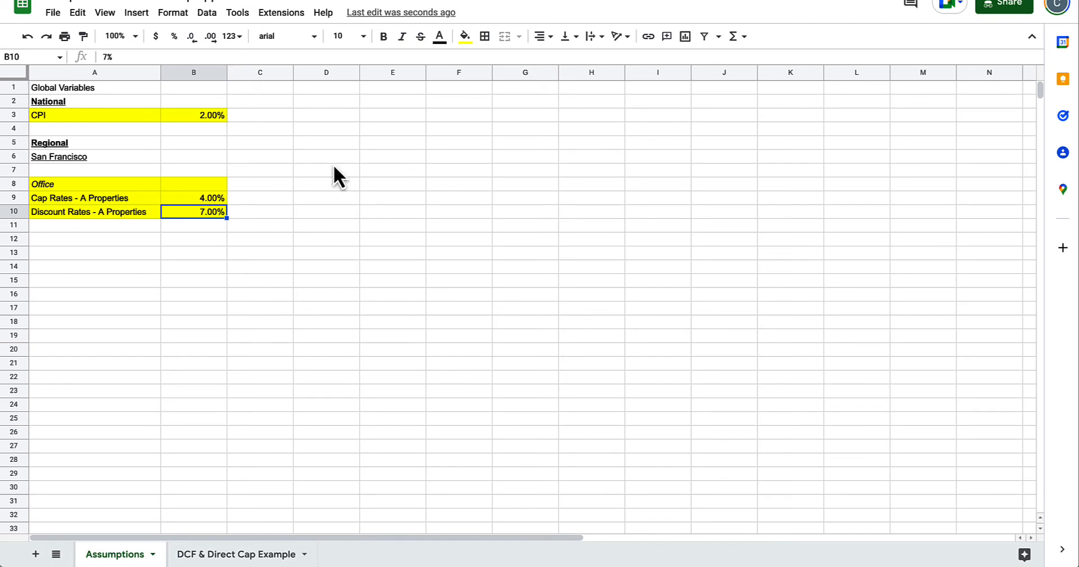
click(249, 555)
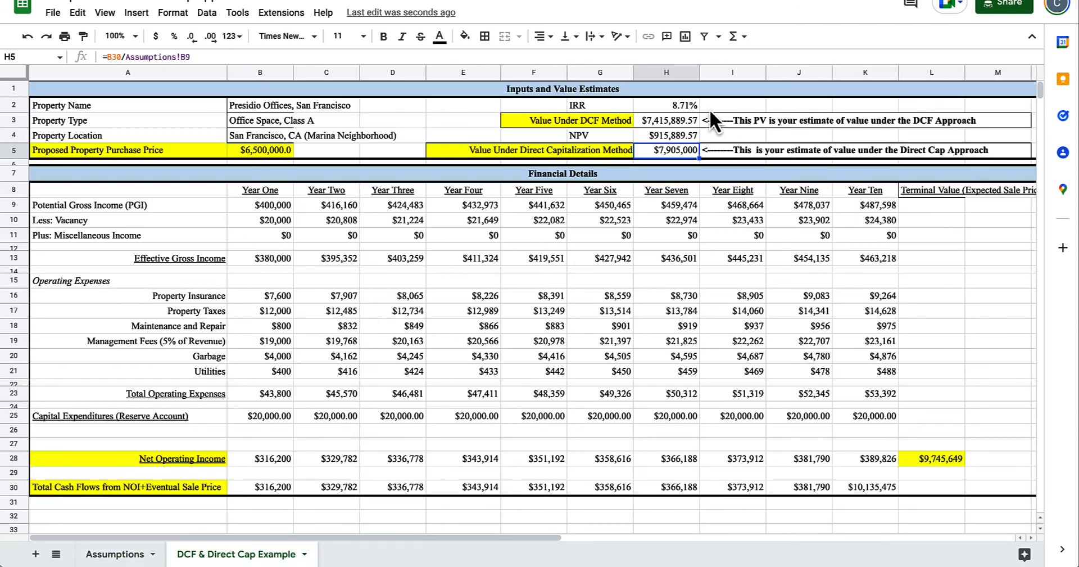
double_click(664, 149)
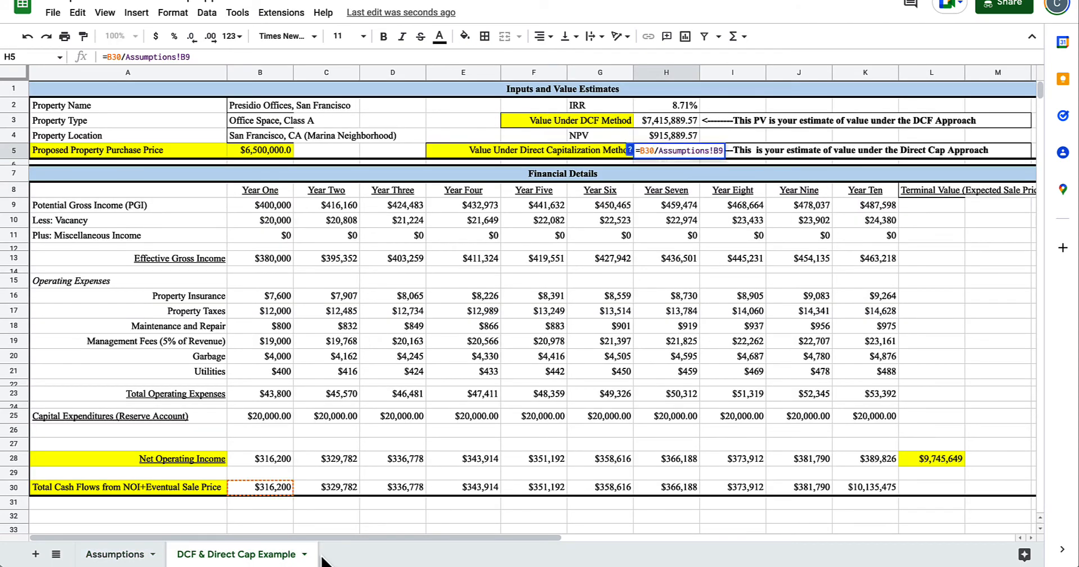
click(113, 554)
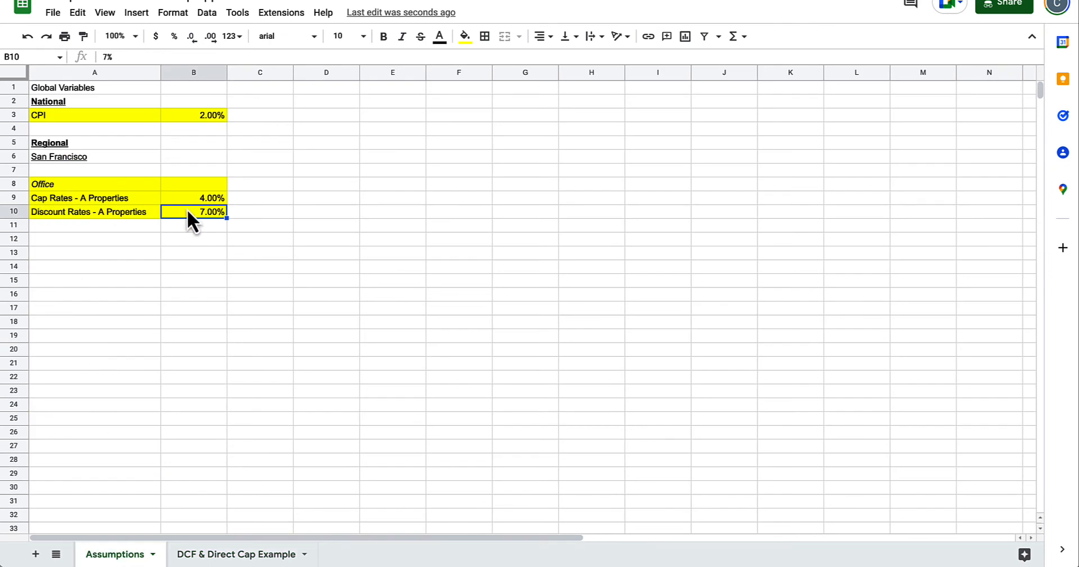
click(332, 200)
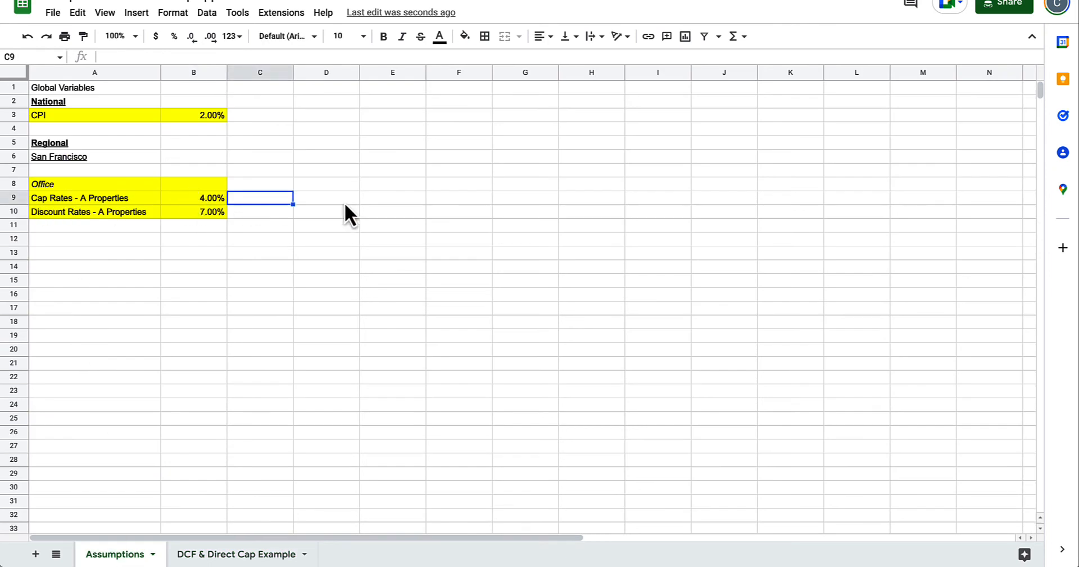
click(390, 202)
click(239, 554)
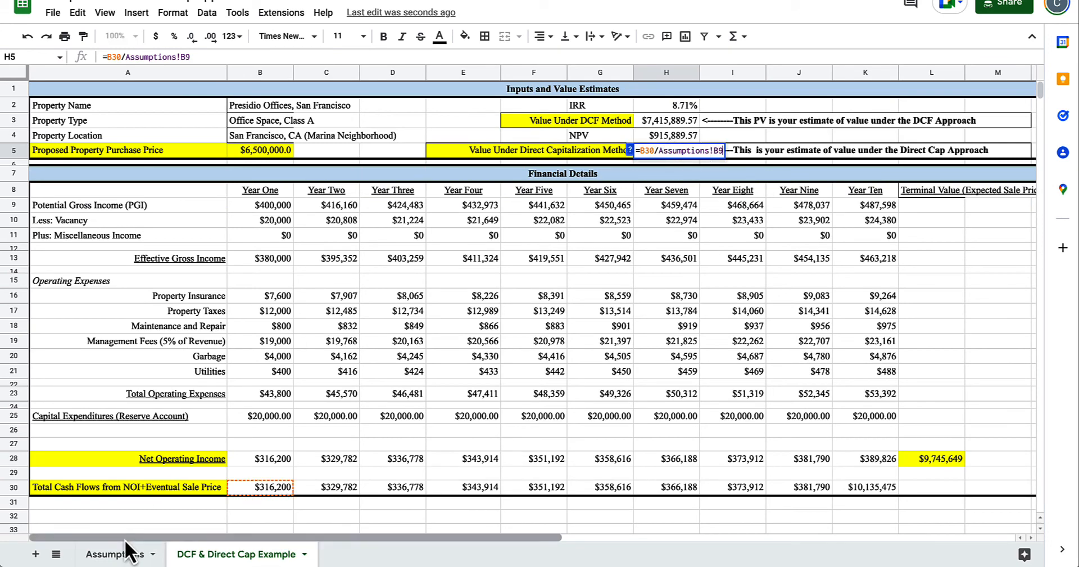
click(115, 554)
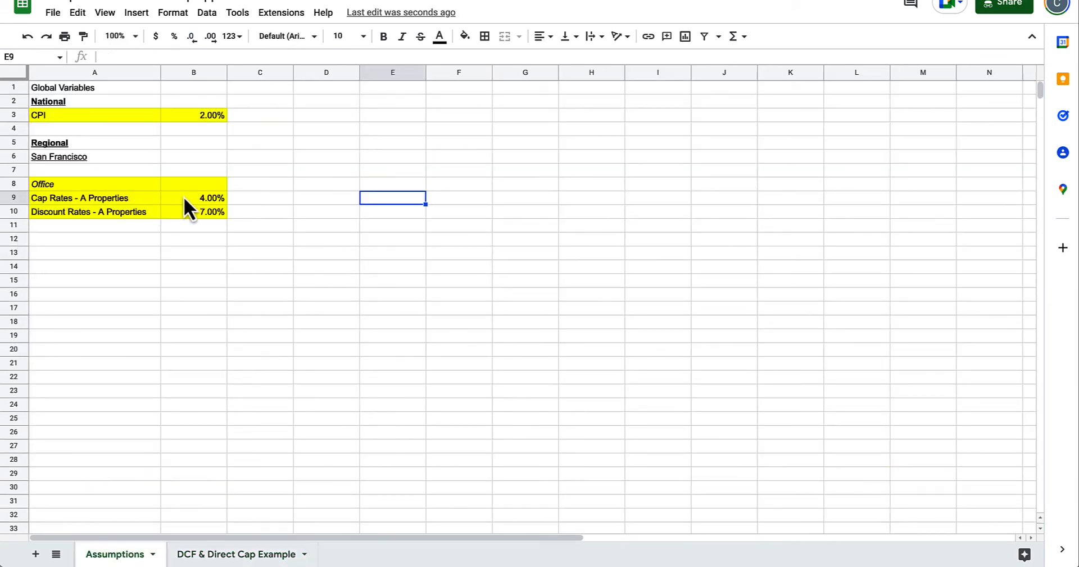
click(231, 555)
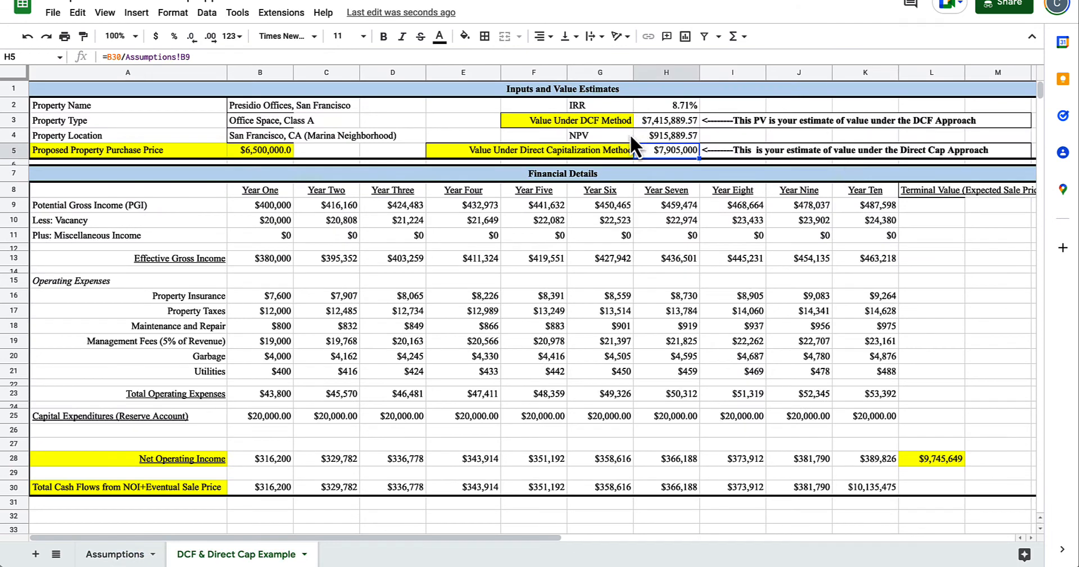
ctrl+click(666, 122)
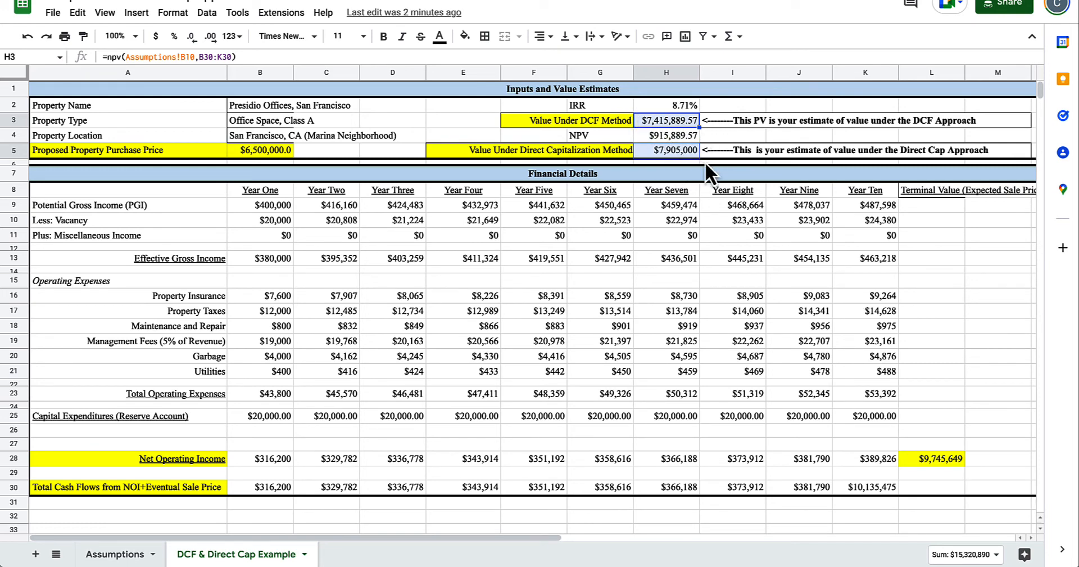
Replace the Assumptions growth rate reference in the Year Five Potential Gross Income formula (F9) with .05.
click(554, 204)
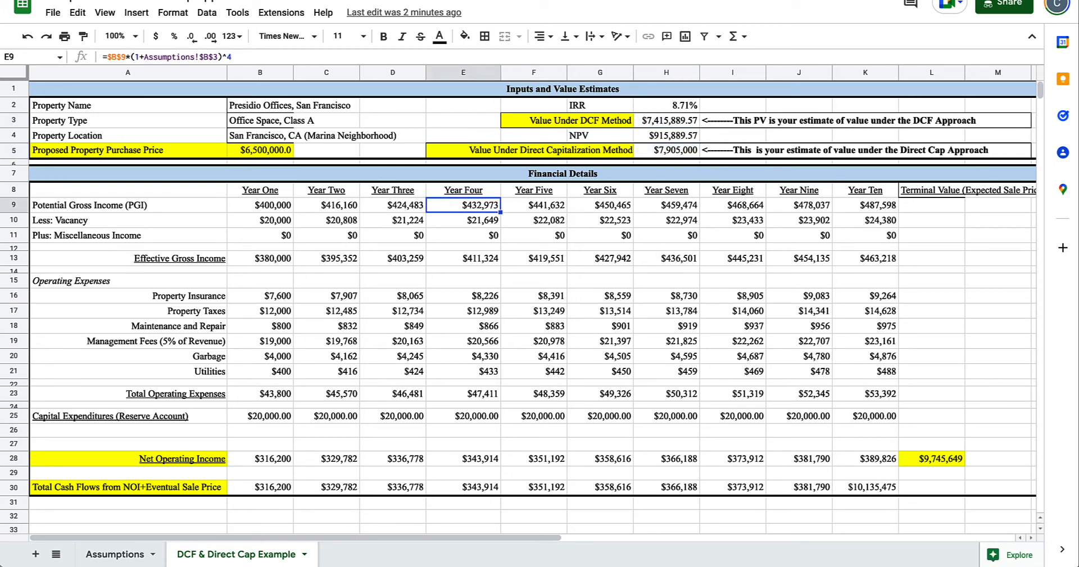
key(Left)
key(Right)
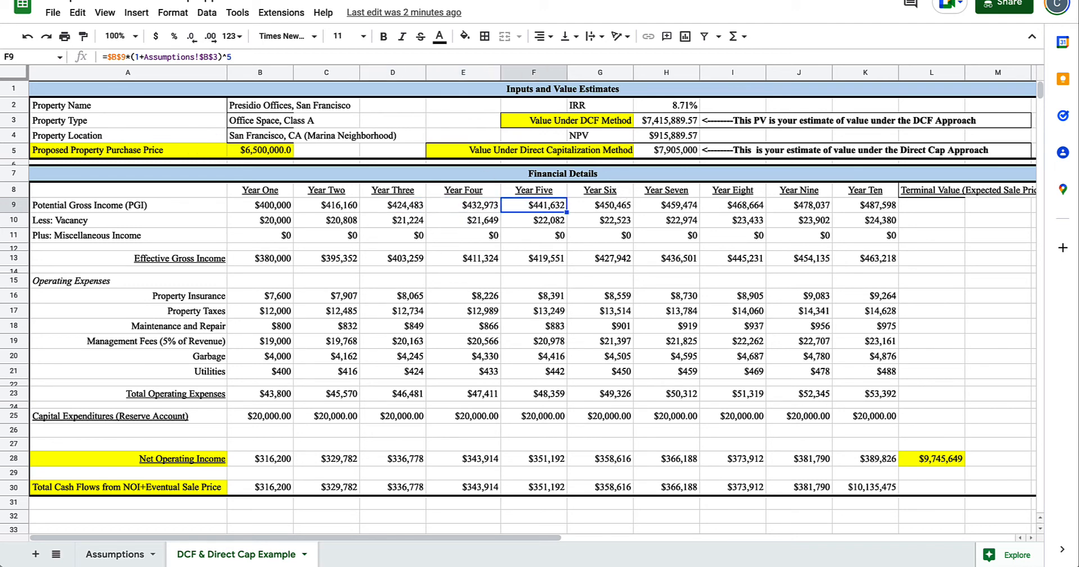
click(238, 57)
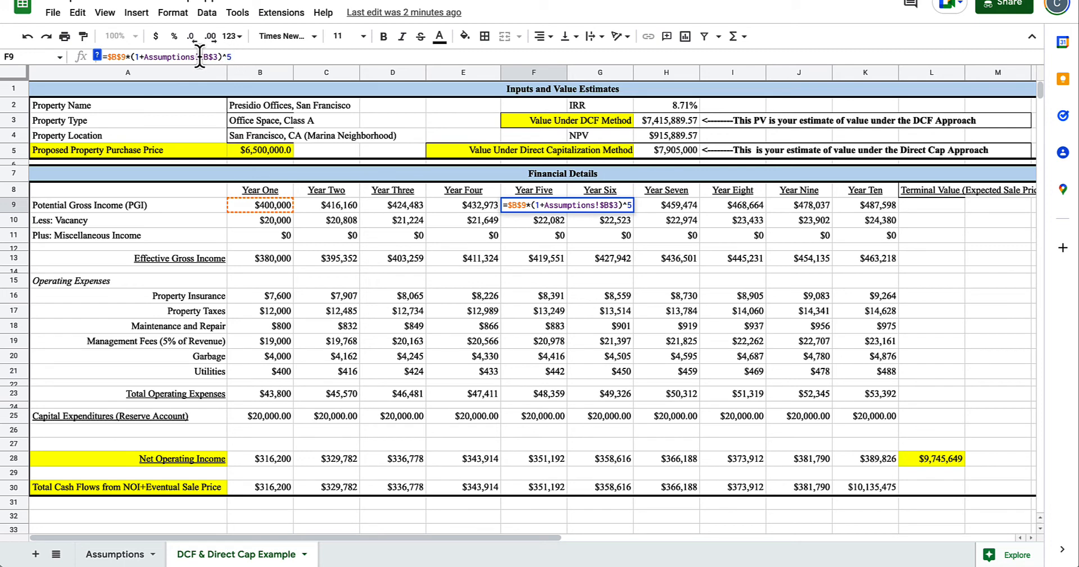
drag(144, 57, 220, 59)
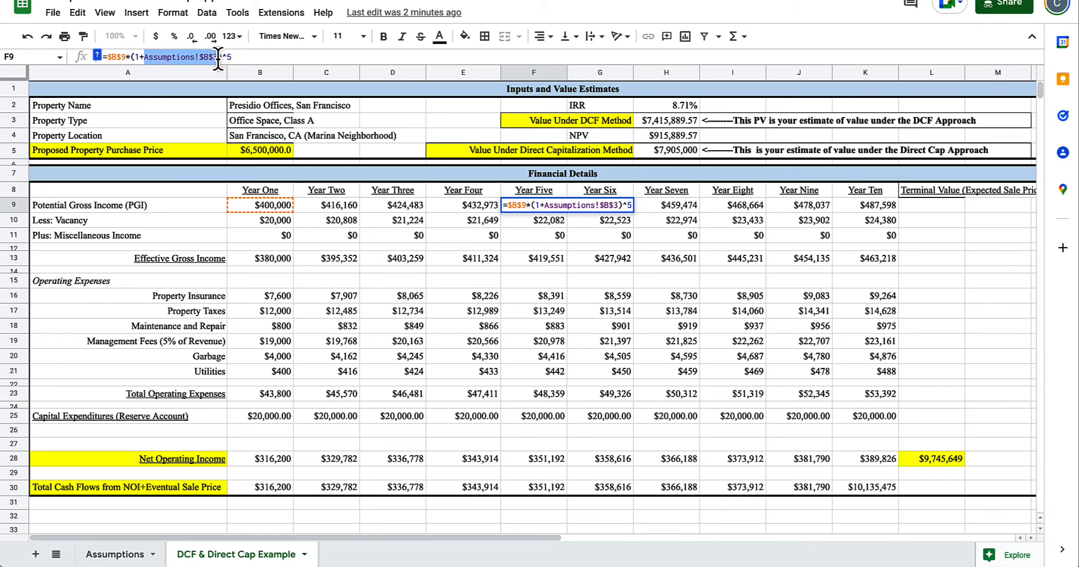
text(.0)
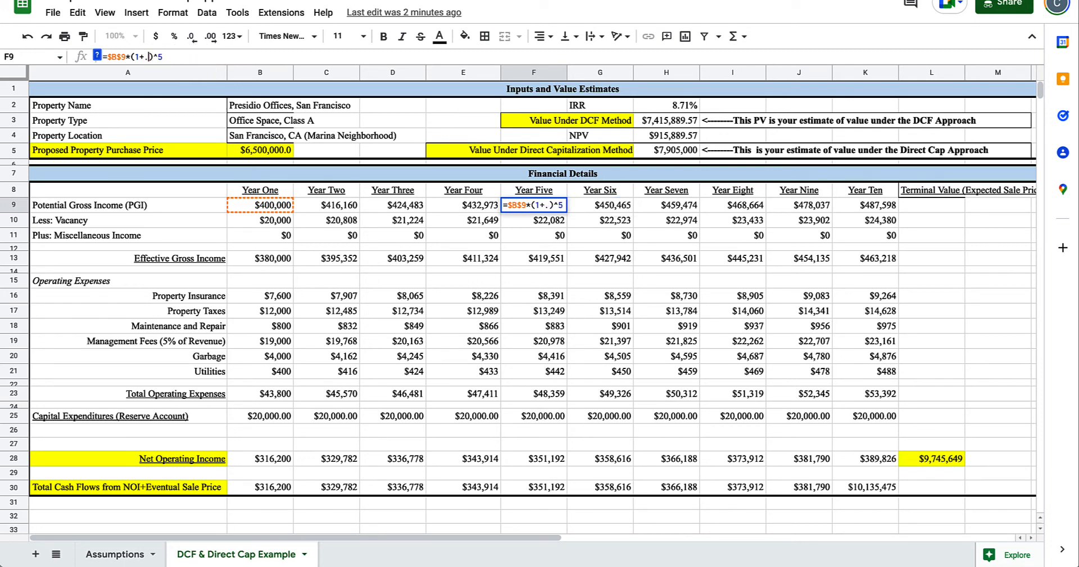
text(5)
key(Return)
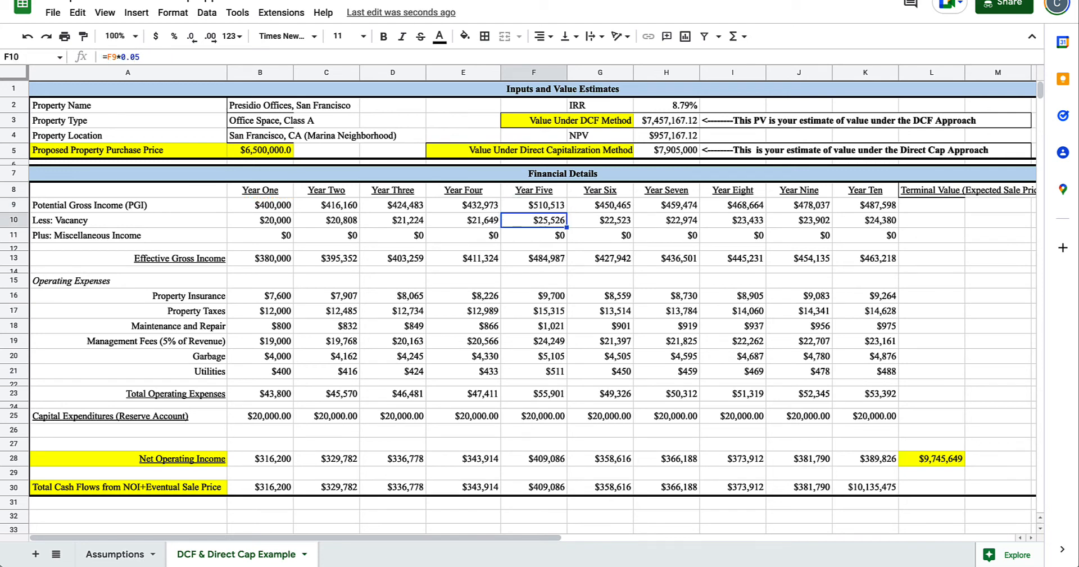
Set the Year Six Potential Gross Income in G9 to 600000.
key(Up)
key(Right)
text(600000)
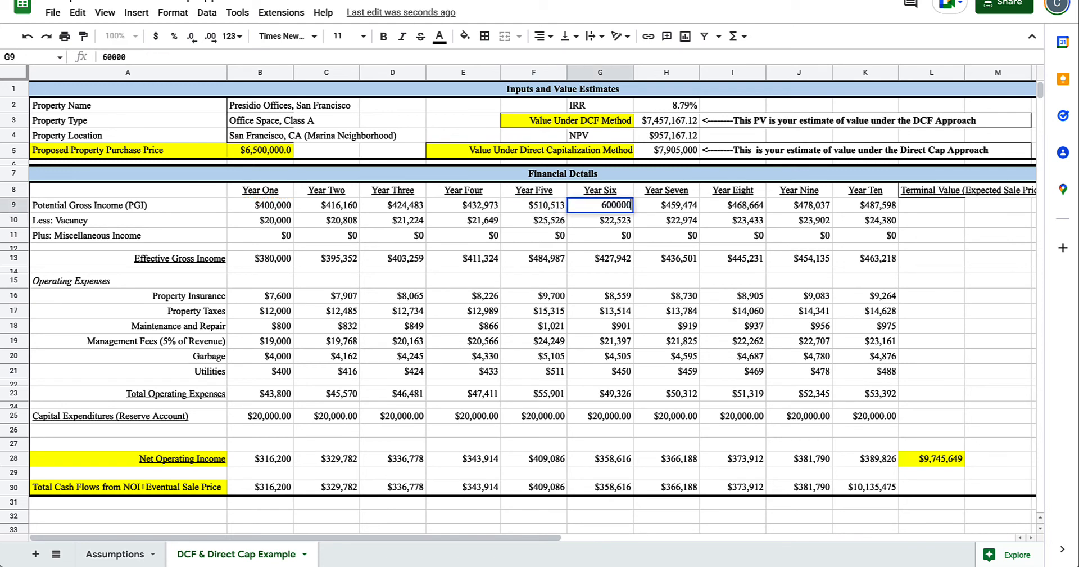
key(Return)
key(Up)
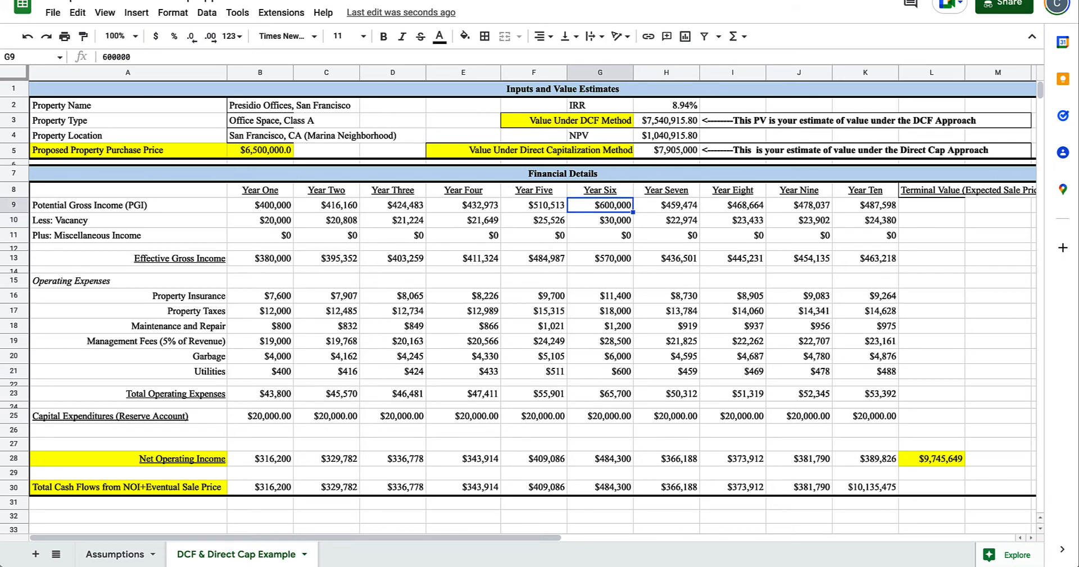
Set the Potential Gross Income for Year Seven and Year Eight (H9 and I9) to 900000 each.
key(Right)
text(900000)
key(Tab)
text(900000)
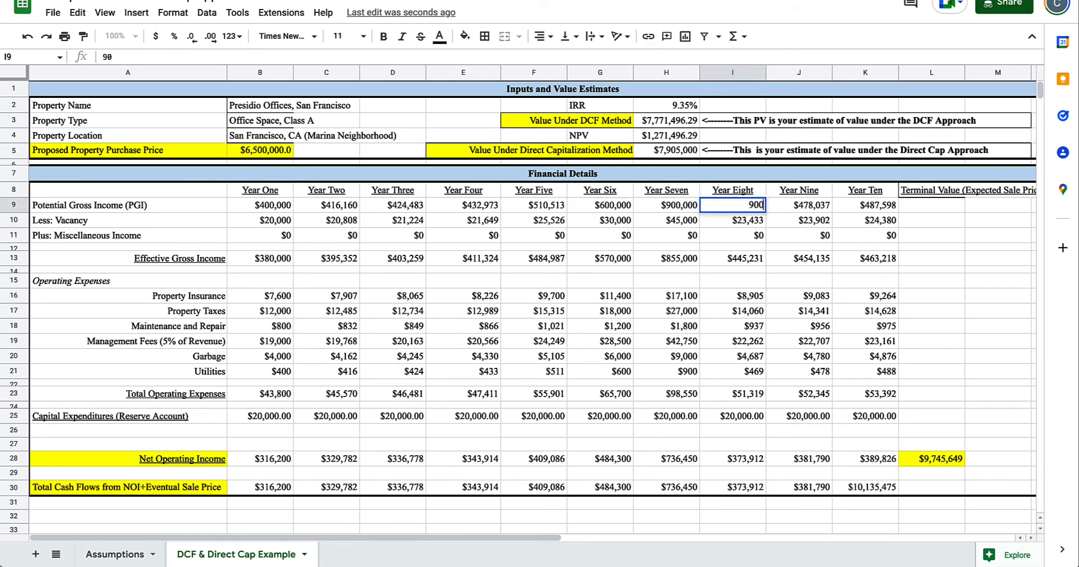
key(Return)
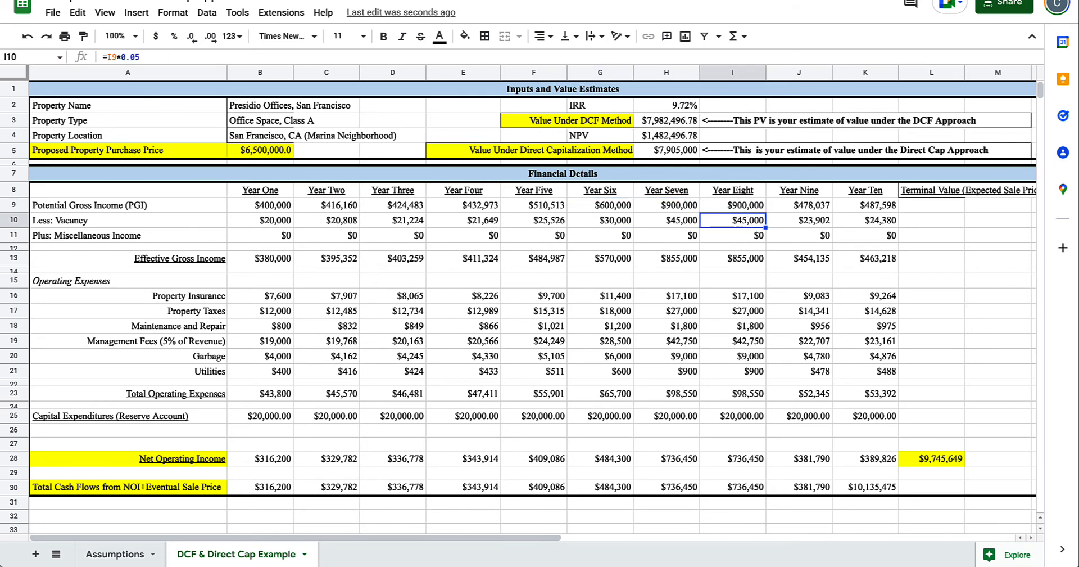
Set the Potential Gross Income for Year Nine and Year Ten (J9 and K9) to 900000 each.
key(Up)
key(Right)
text(90)
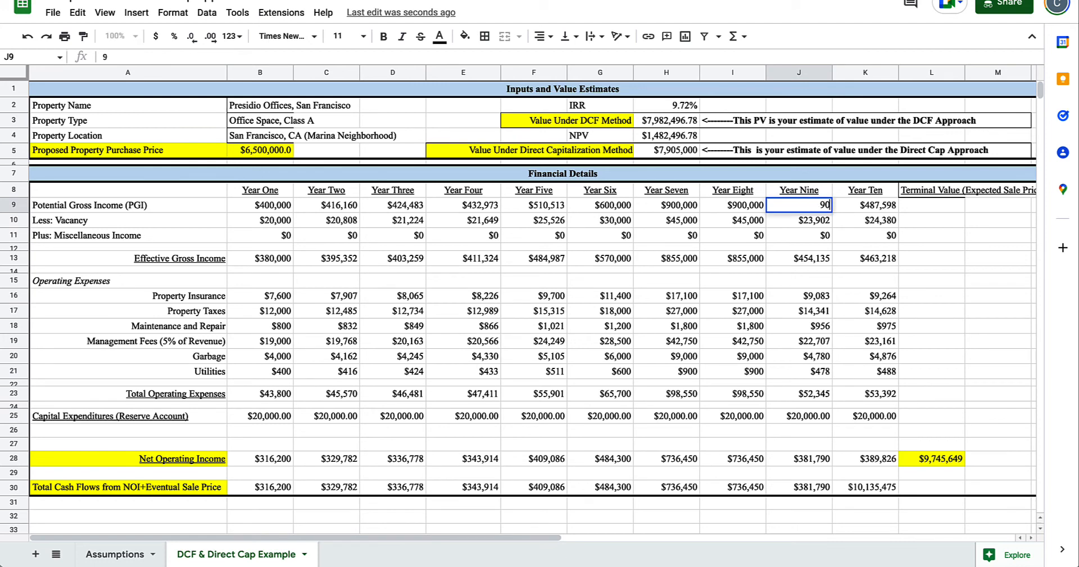
text(0,00000)
key(Return)
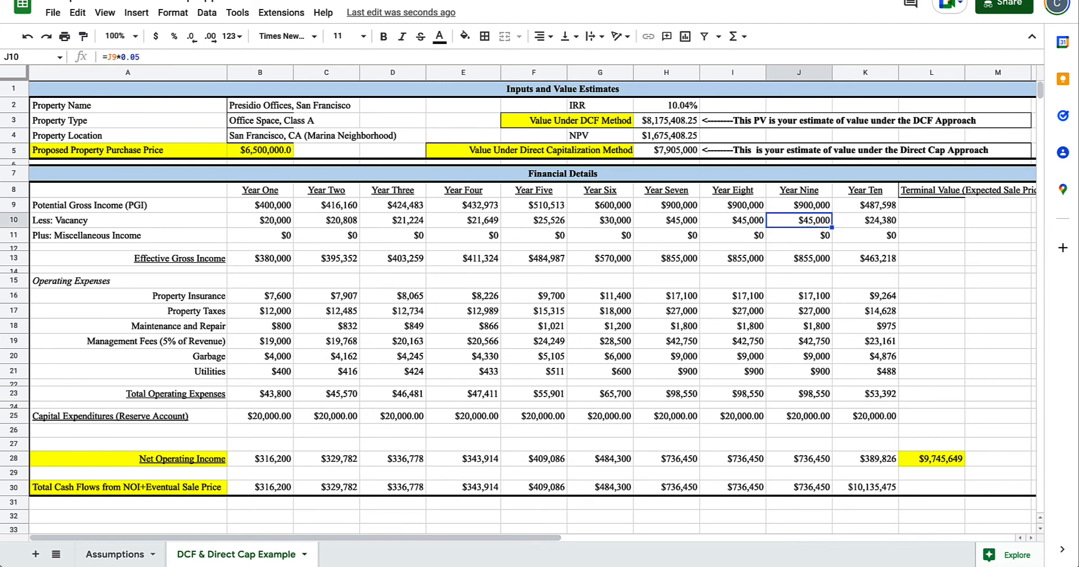
key(Up)
key(Right)
text(900000)
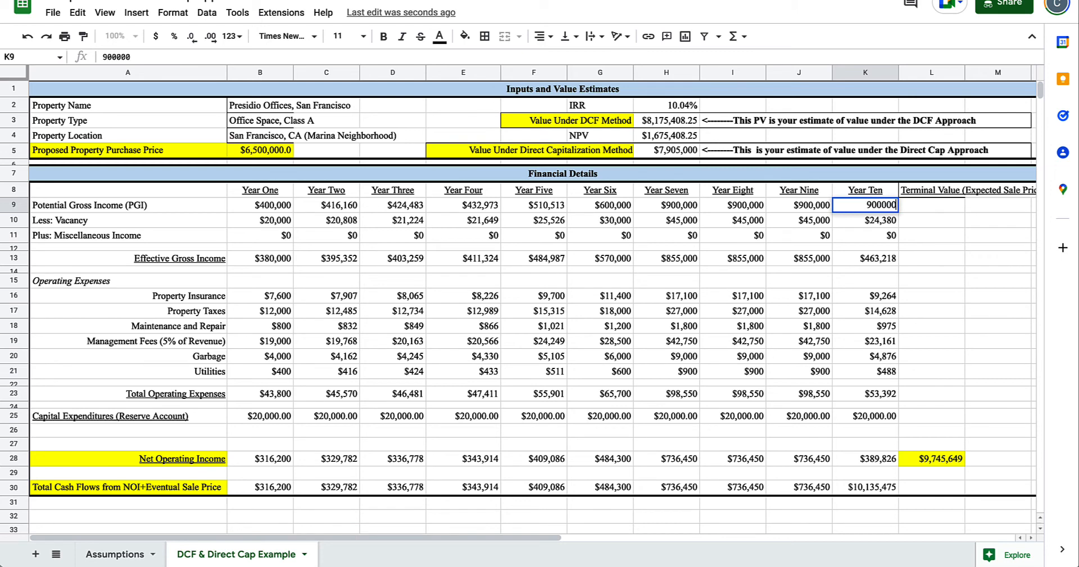
key(Return)
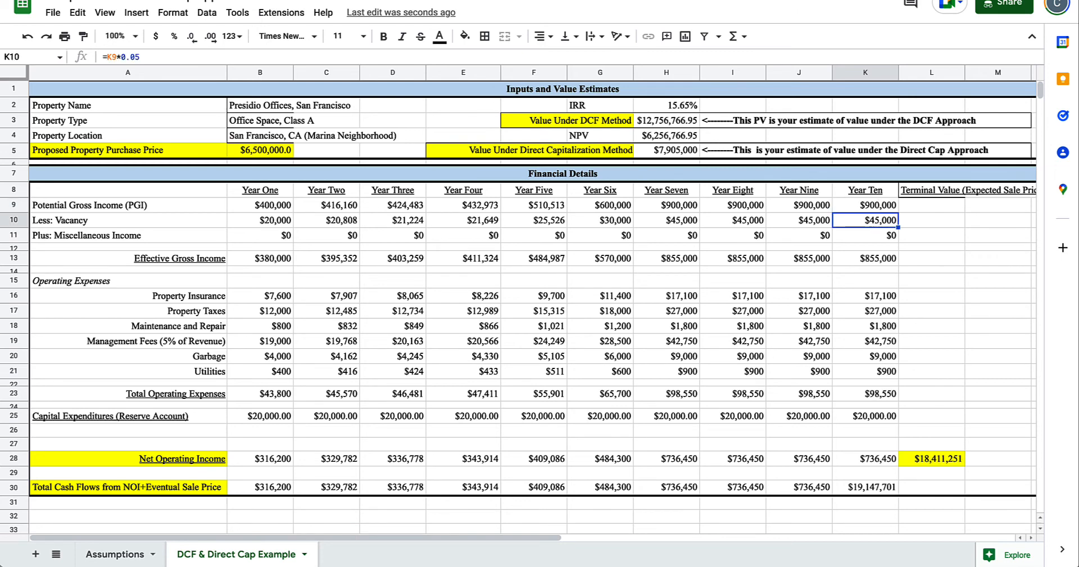
Compare the DCF and direct capitalization values in H3 and H5, highlighting Year One in B9:B30 and then Years Two through Ten in C9:K30.
key(Up)
key(Left)
key(Left)
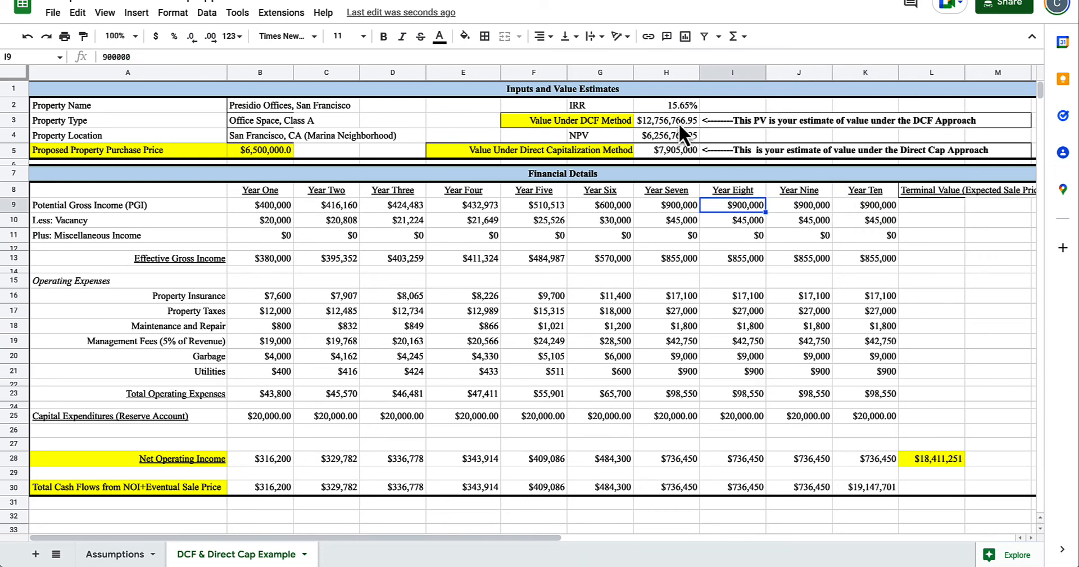
drag(679, 123, 679, 139)
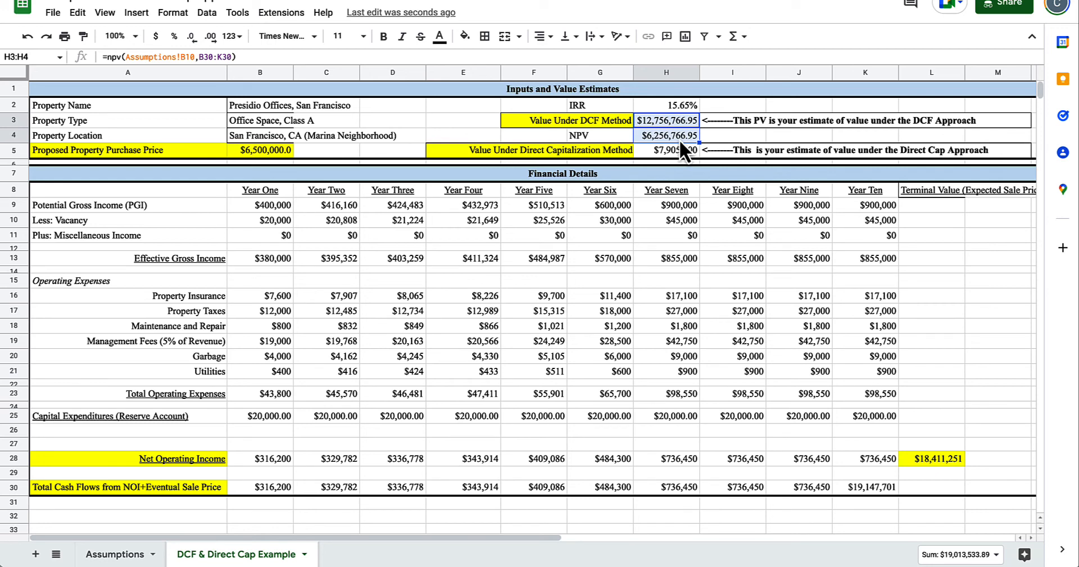
key(shift+Down)
click(676, 123)
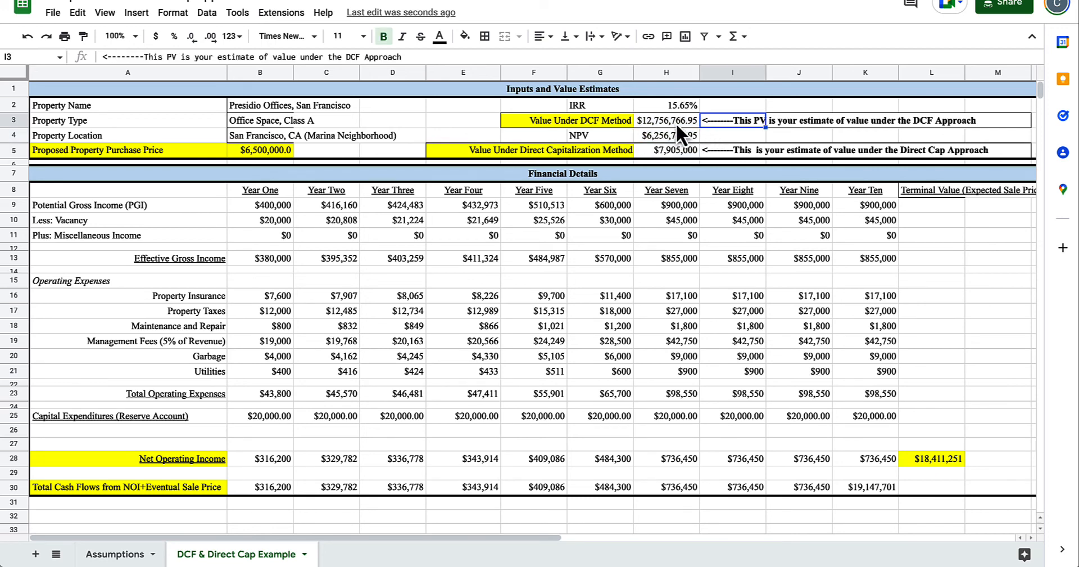
ctrl+click(669, 154)
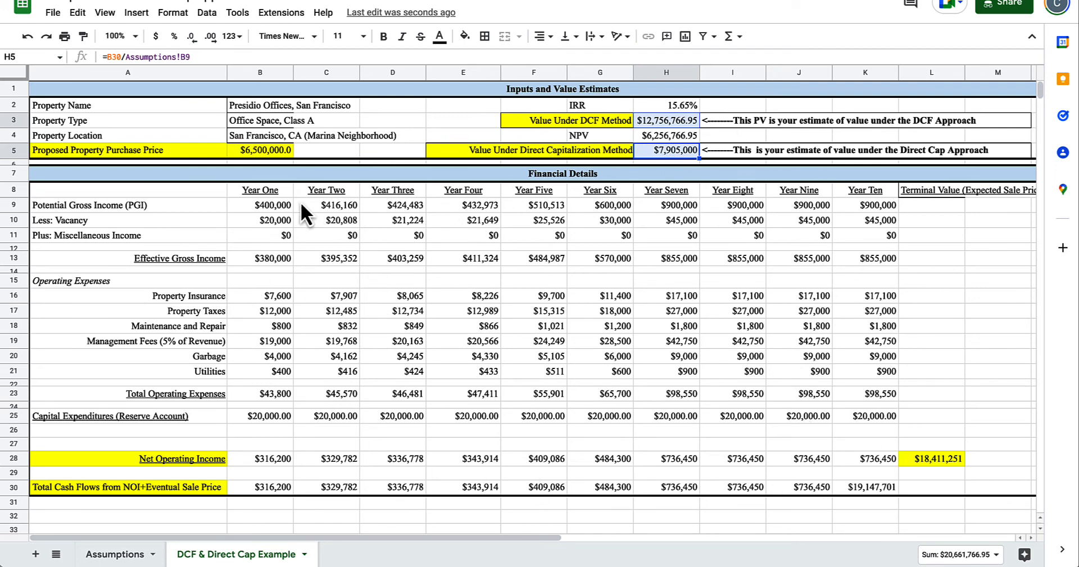
drag(276, 204, 268, 485)
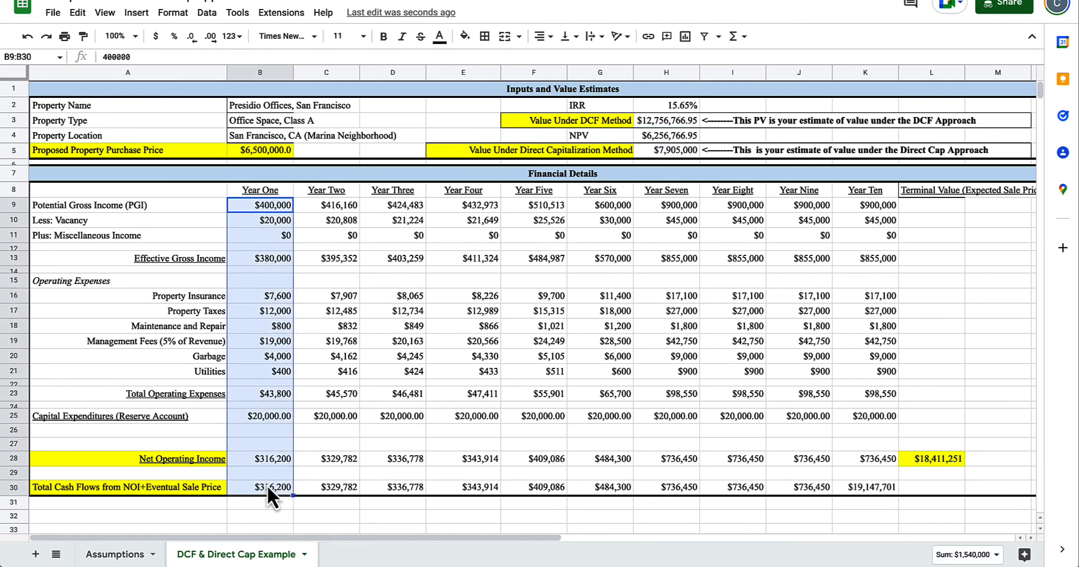
drag(339, 202, 885, 485)
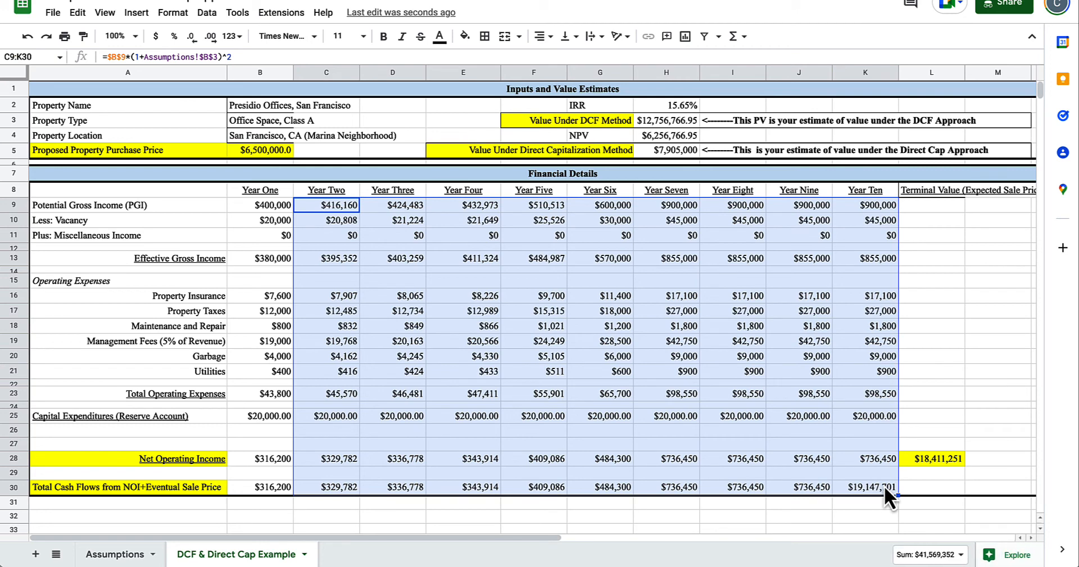
Compare the DCF value in H3 and the direct capitalization value in H5 with the proposed purchase price in B5.
click(668, 120)
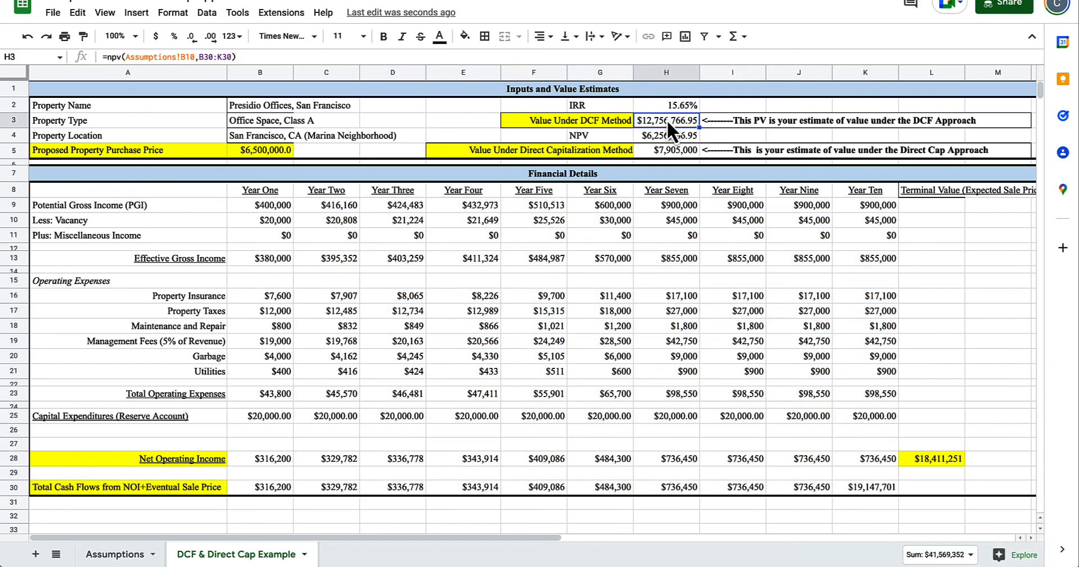
drag(269, 190, 268, 493)
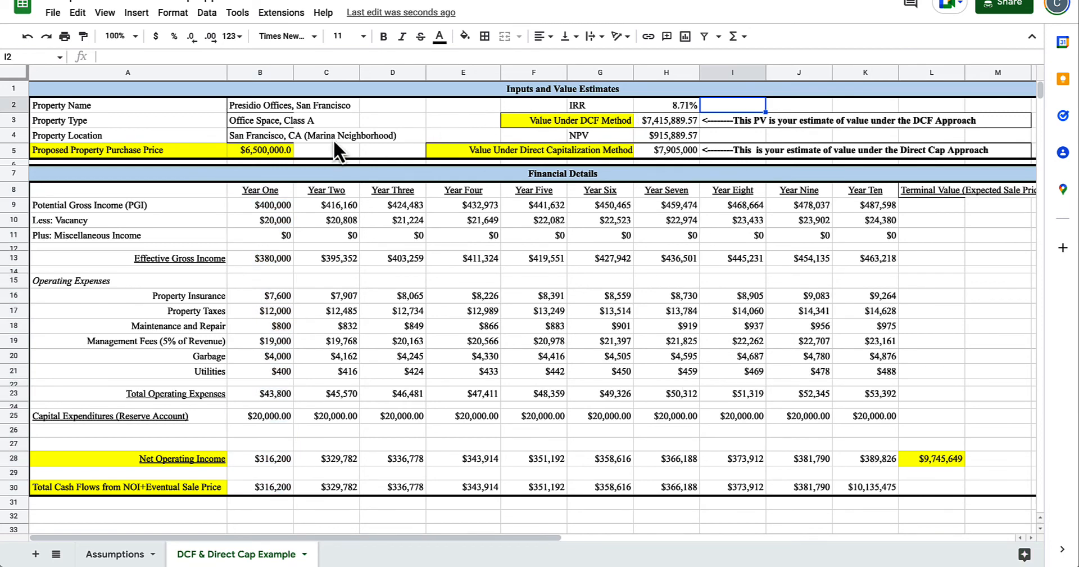
click(334, 151)
key(Left)
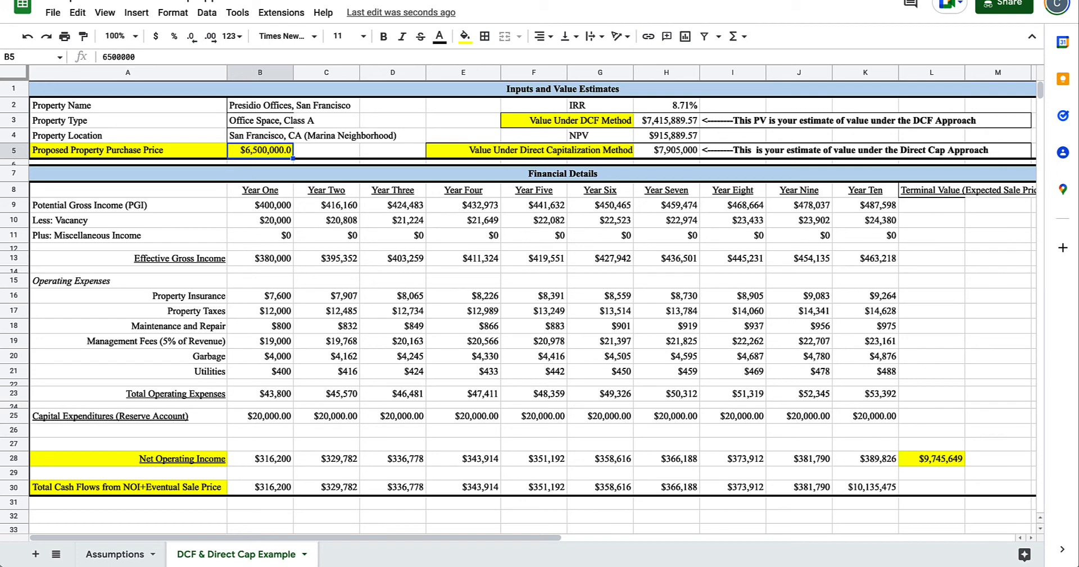
key(Left)
key(Right)
click(667, 123)
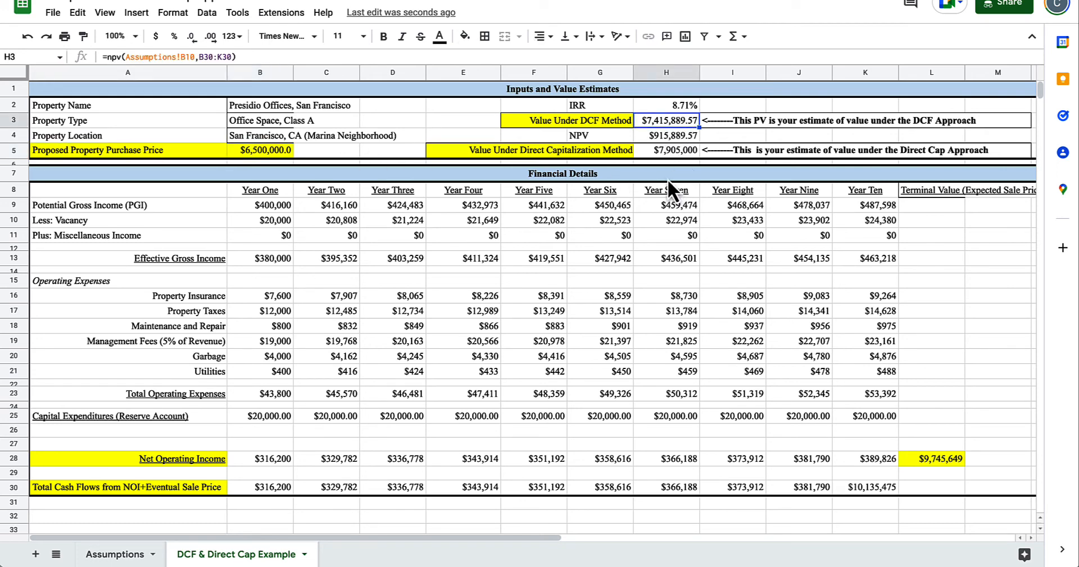
ctrl+click(663, 153)
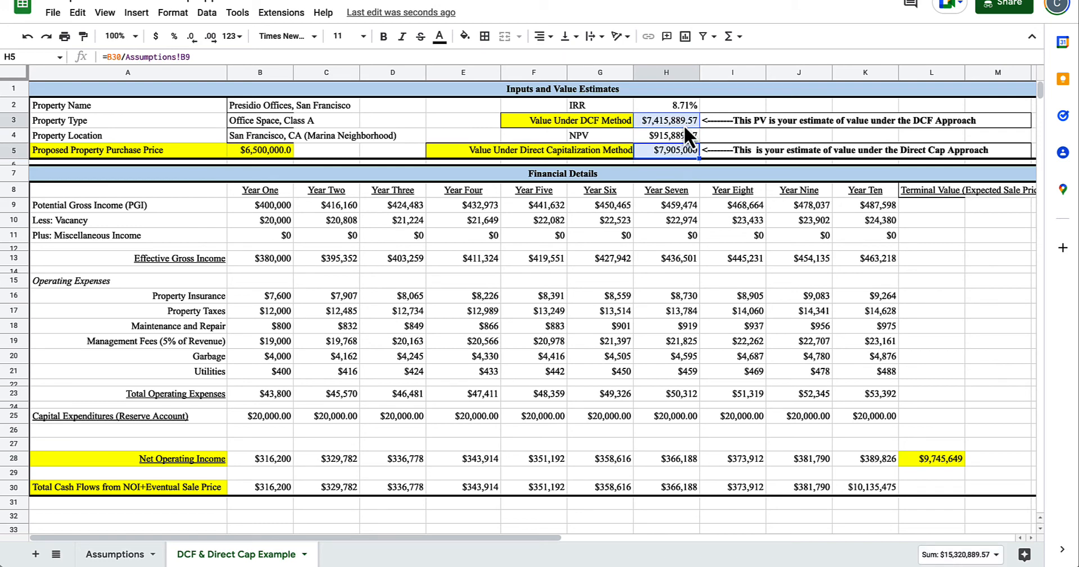
key(shift+Left)
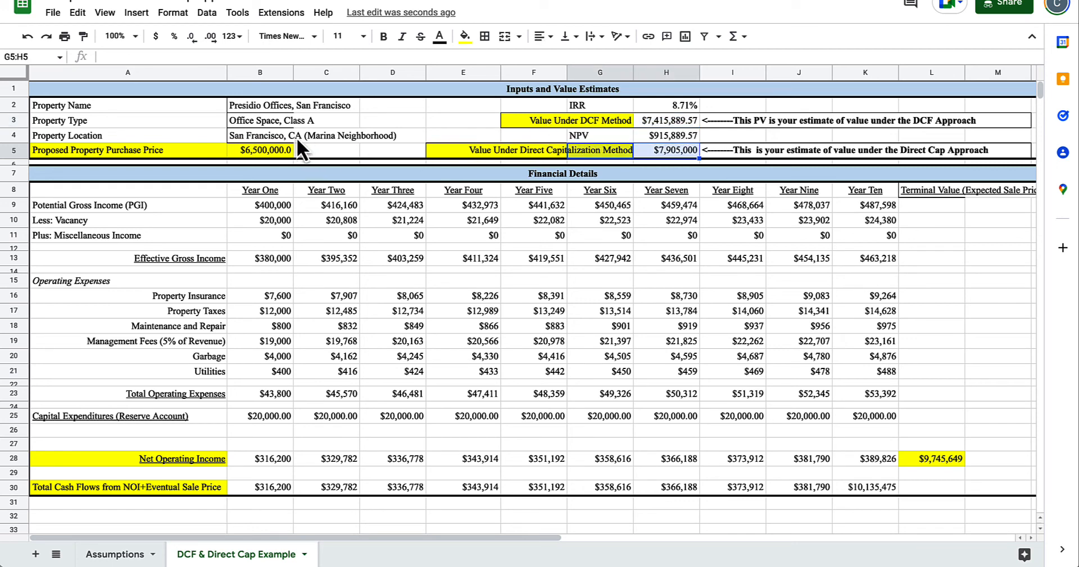
click(280, 151)
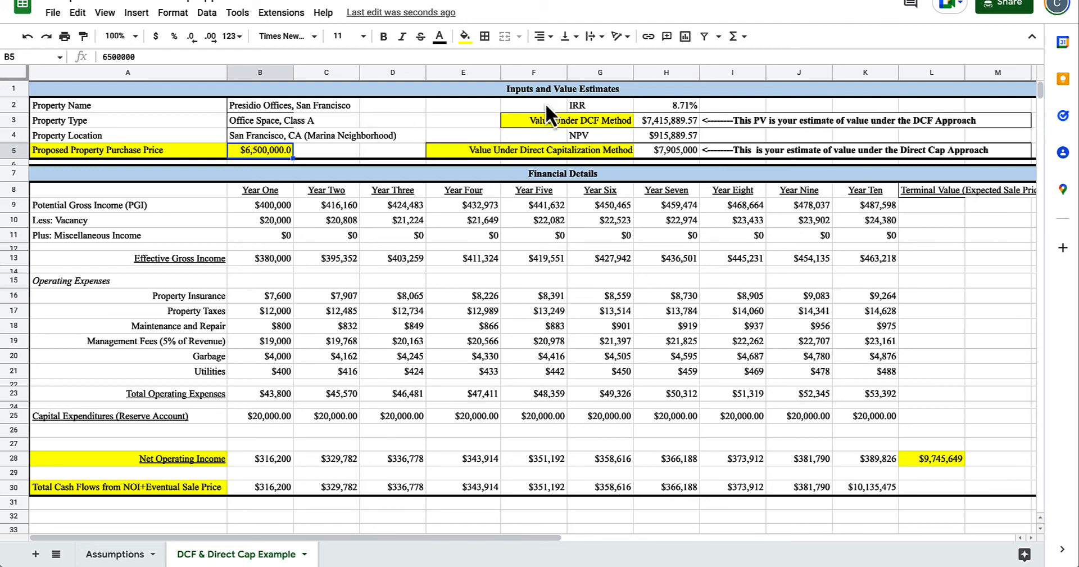
Examine the NPV row, highlight the cash flow projections in B8:L30, and relate them to the value estimates in H3 and H5.
click(603, 132)
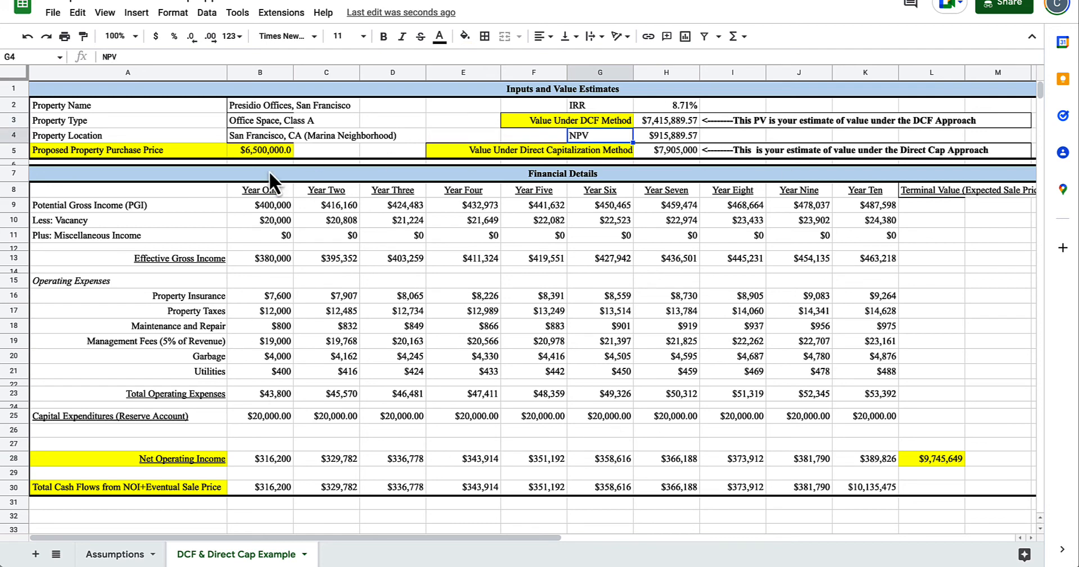
click(264, 193)
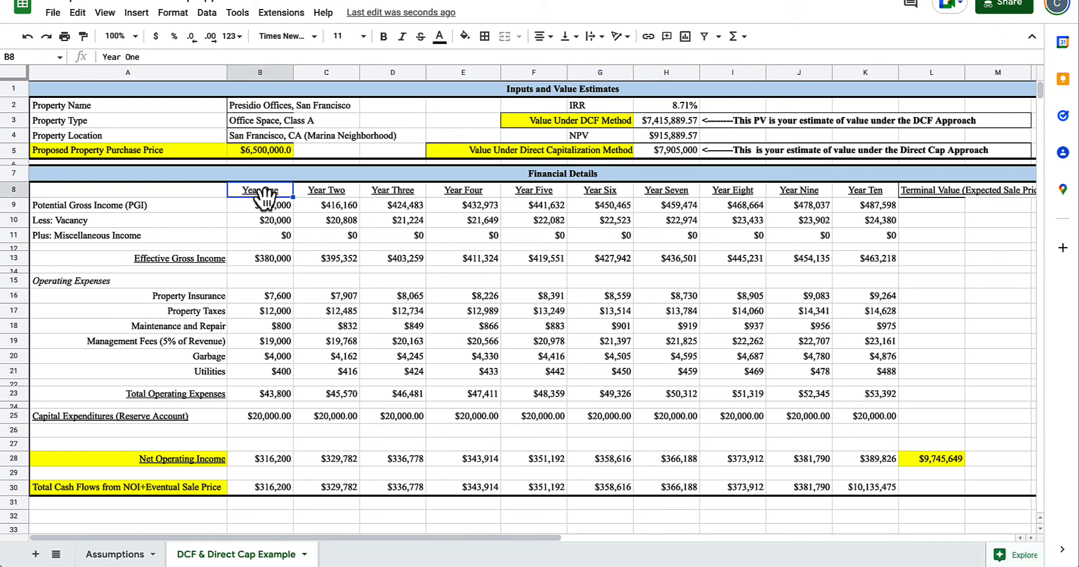
drag(264, 195, 934, 487)
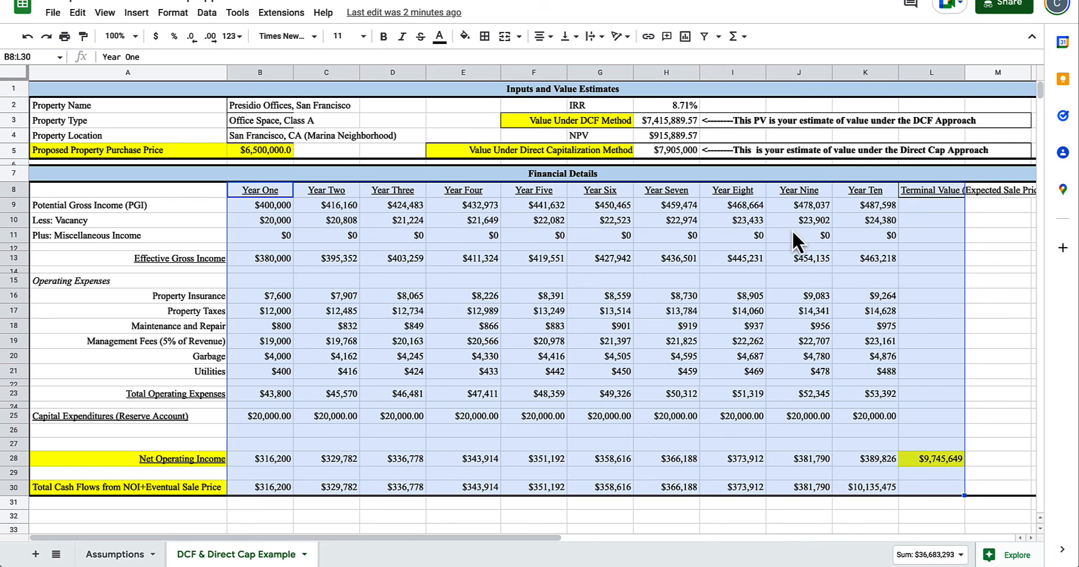
click(682, 125)
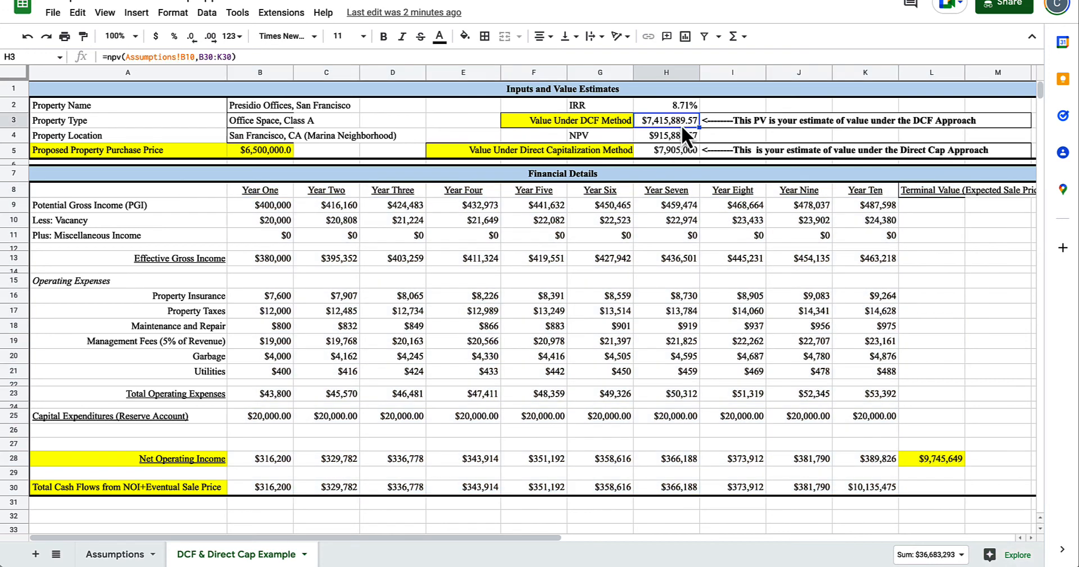
ctrl+click(662, 147)
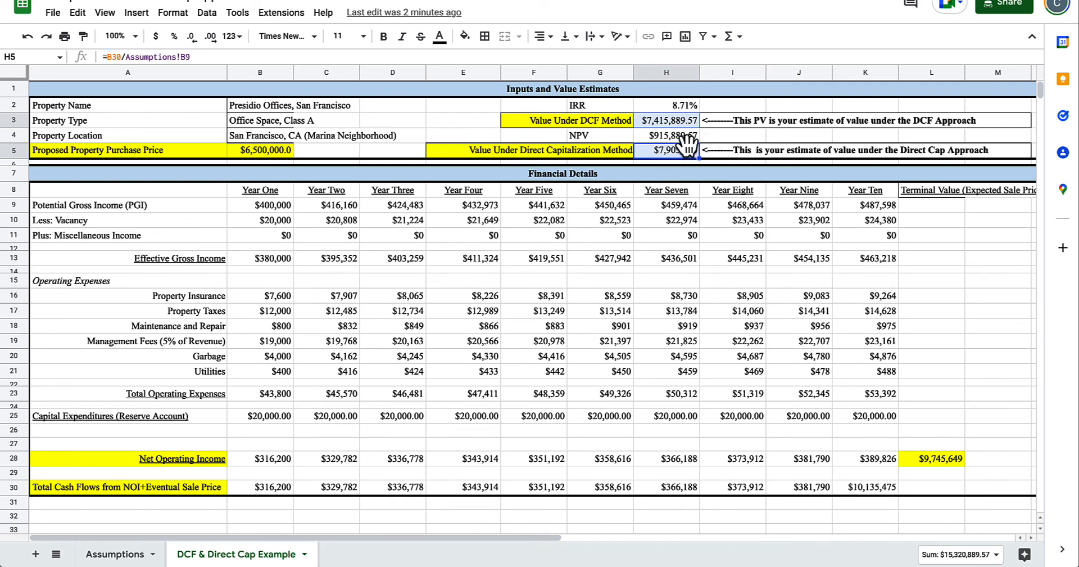
Compare the Proposed Property Purchase Price in A5:B5 with the Value Under DCF Method in F3:H3.
click(248, 149)
click(189, 147)
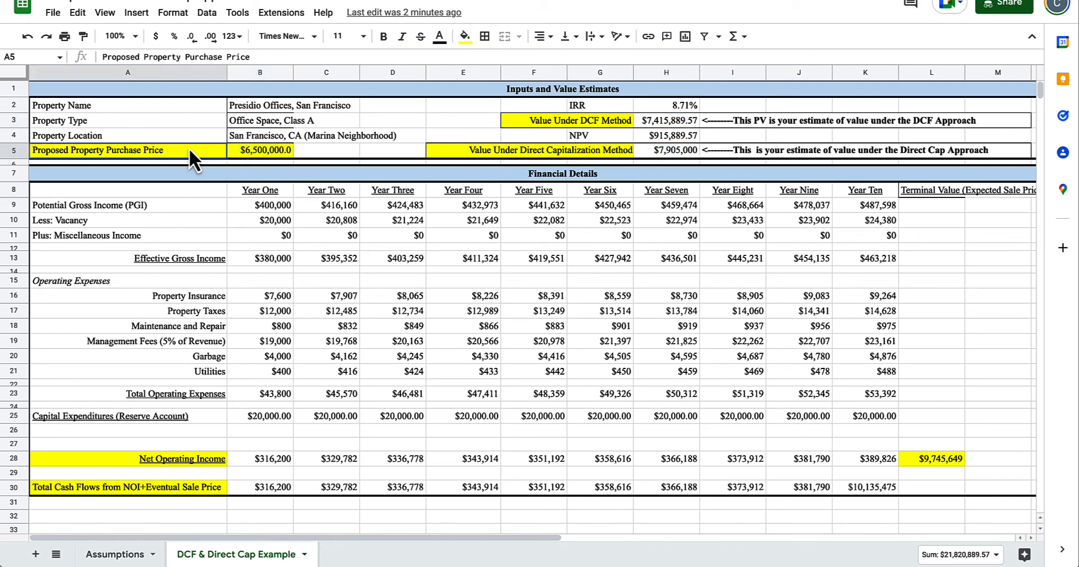
key(shift+Right)
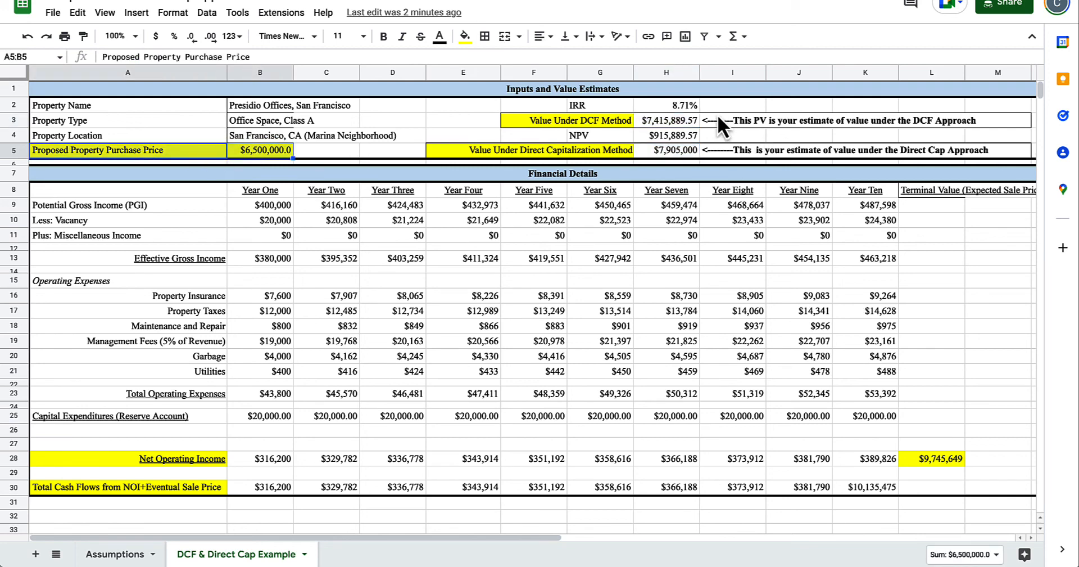
click(686, 118)
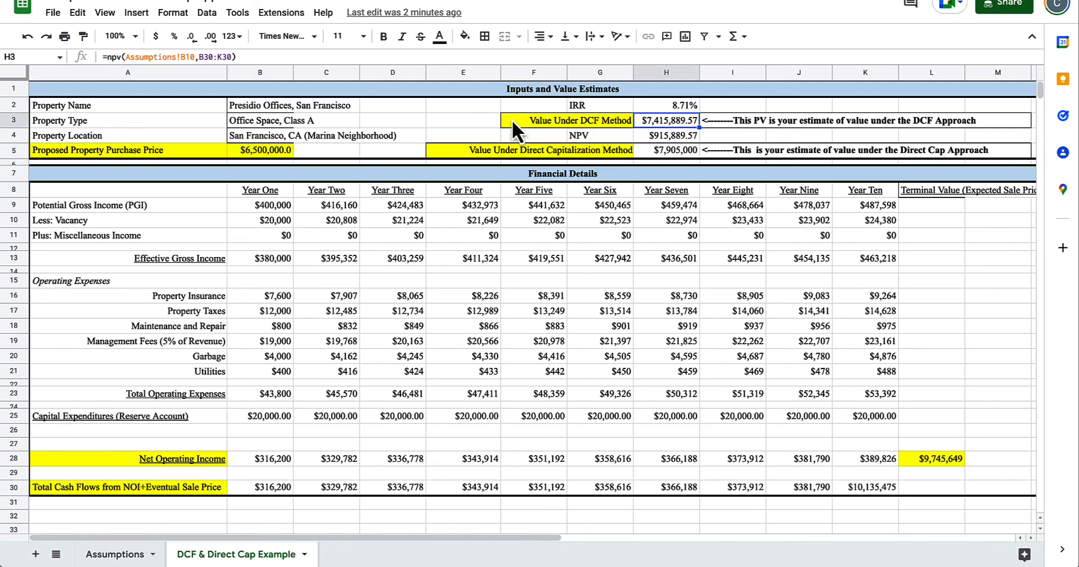
drag(514, 119, 672, 122)
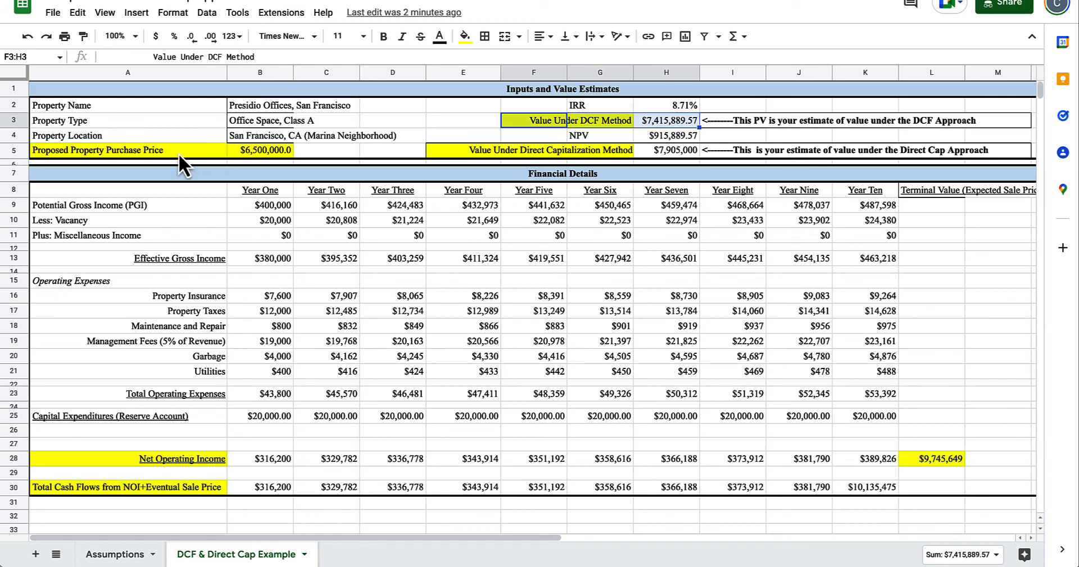
drag(150, 149, 265, 149)
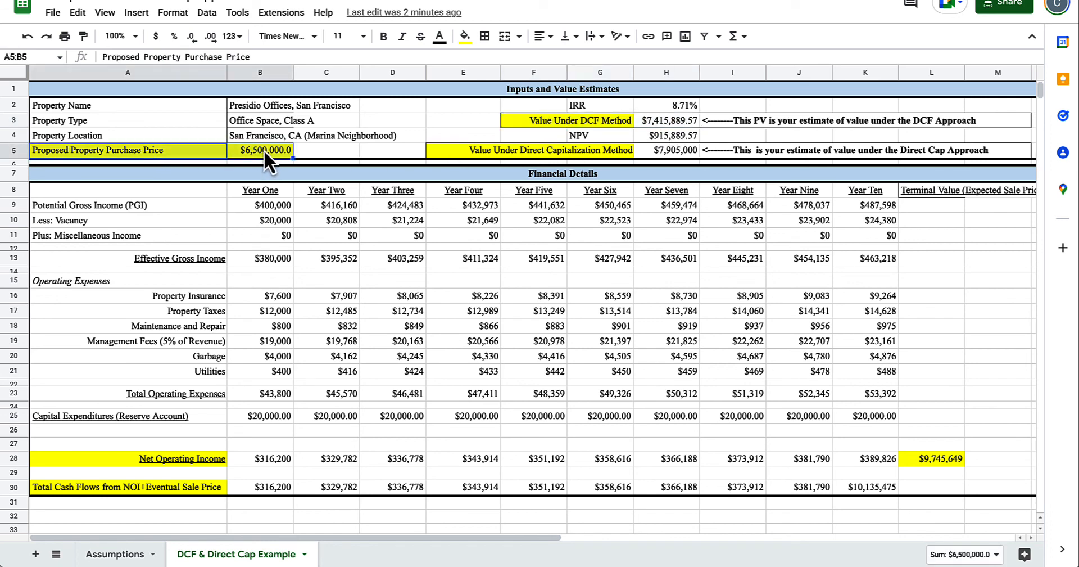
Inspect the NPV formula in H4 and its reference to the DCF value.
click(668, 135)
double_click(669, 136)
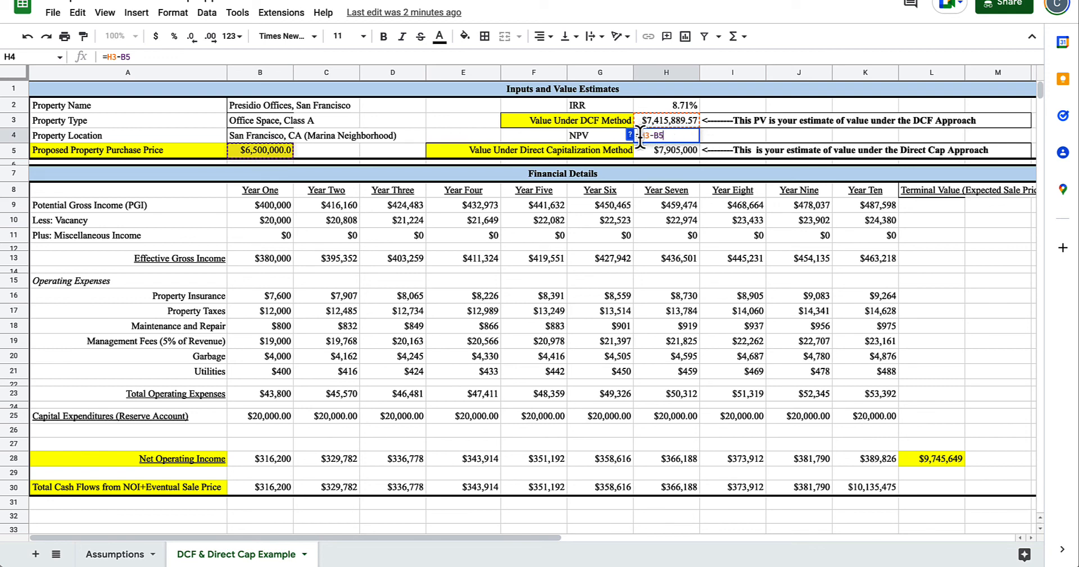
double_click(648, 135)
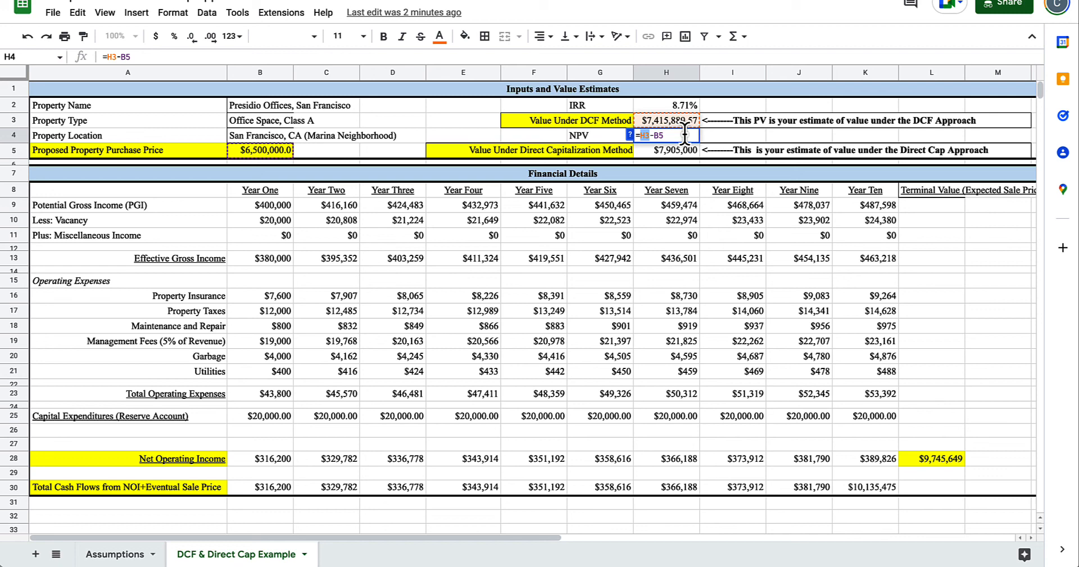
key(Escape)
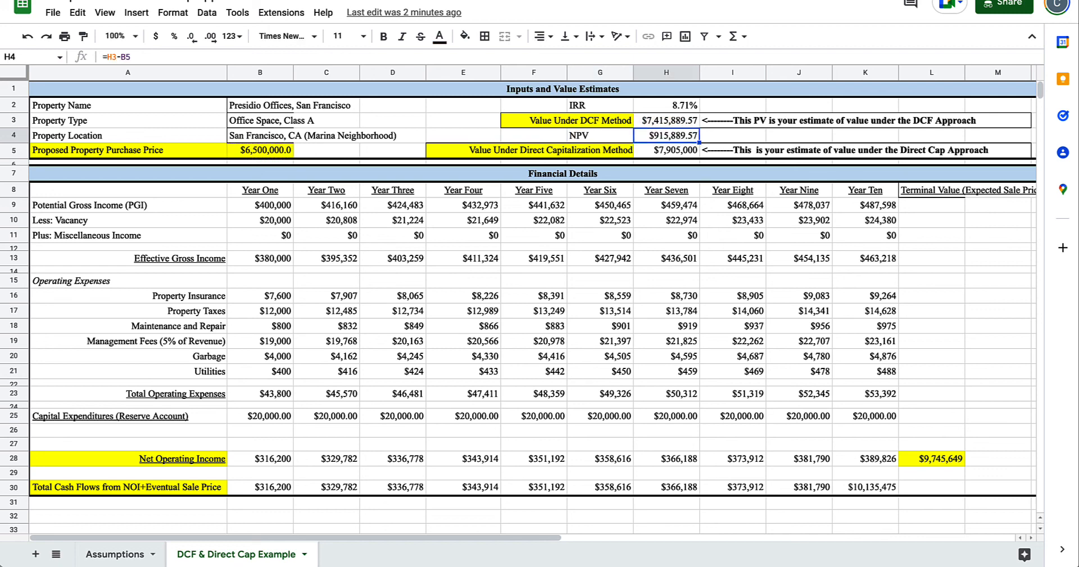
Re-enter the NPV formula in H4 as =H3-B5 and highlight the NPV label and result in G4:H4.
text(=)
key(Up)
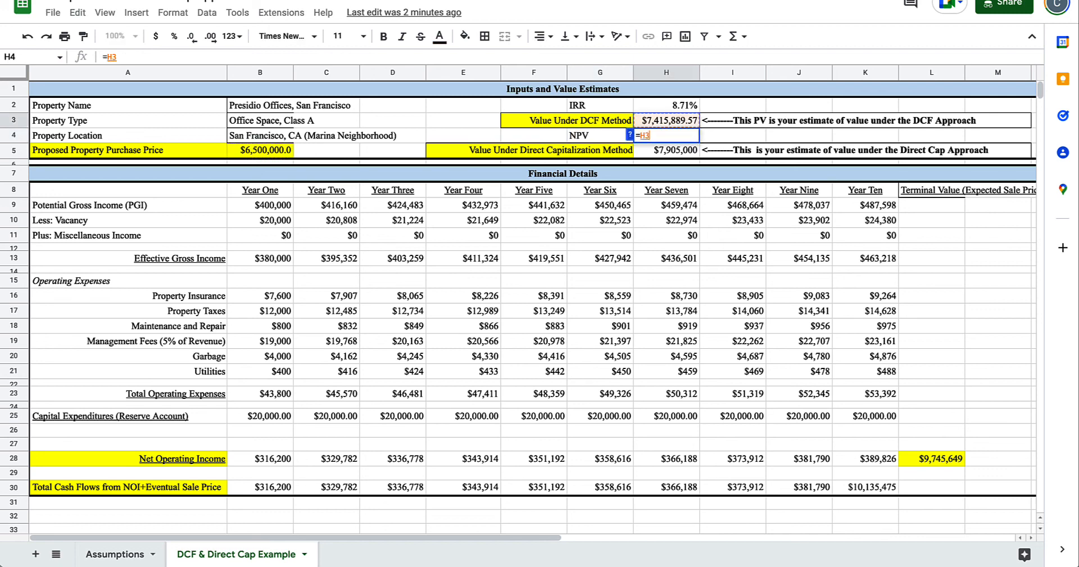
text(-)
key(Left)
key(Left)
key(Left)
key(Left)
key(Left)
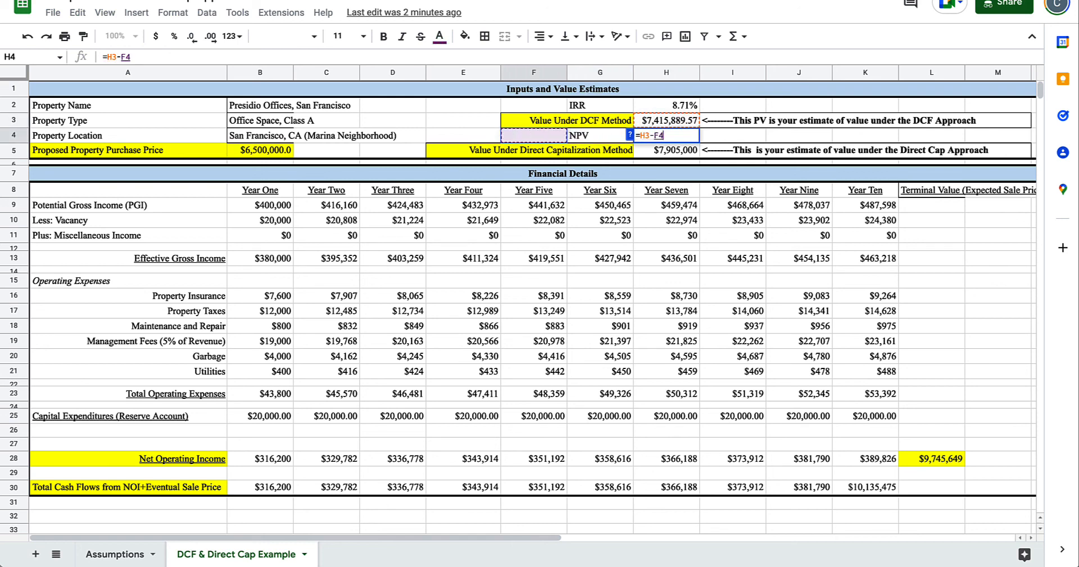
key(Left)
key(Down)
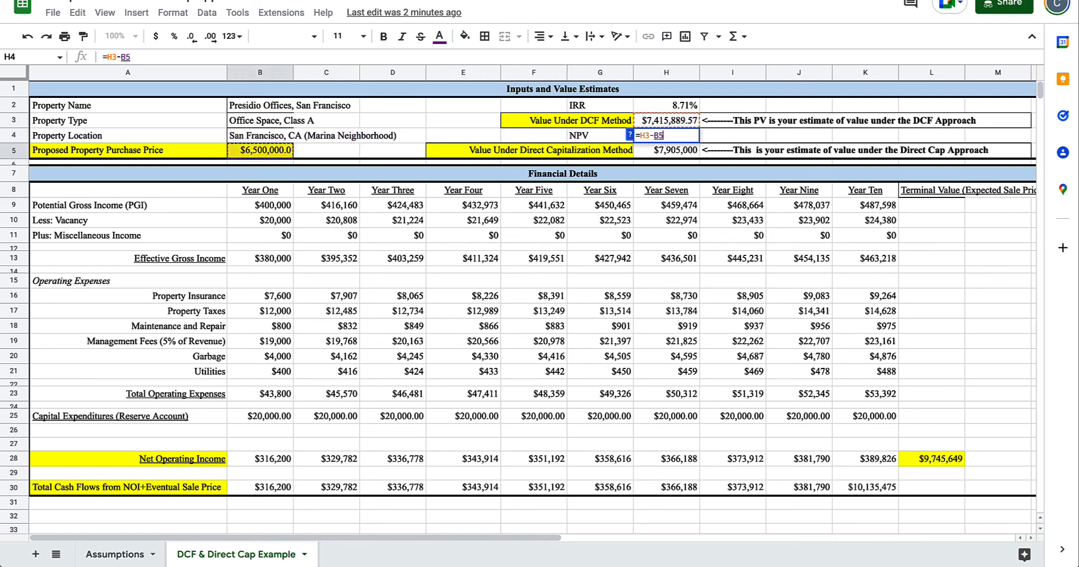
key(Return)
key(Up)
key(Left)
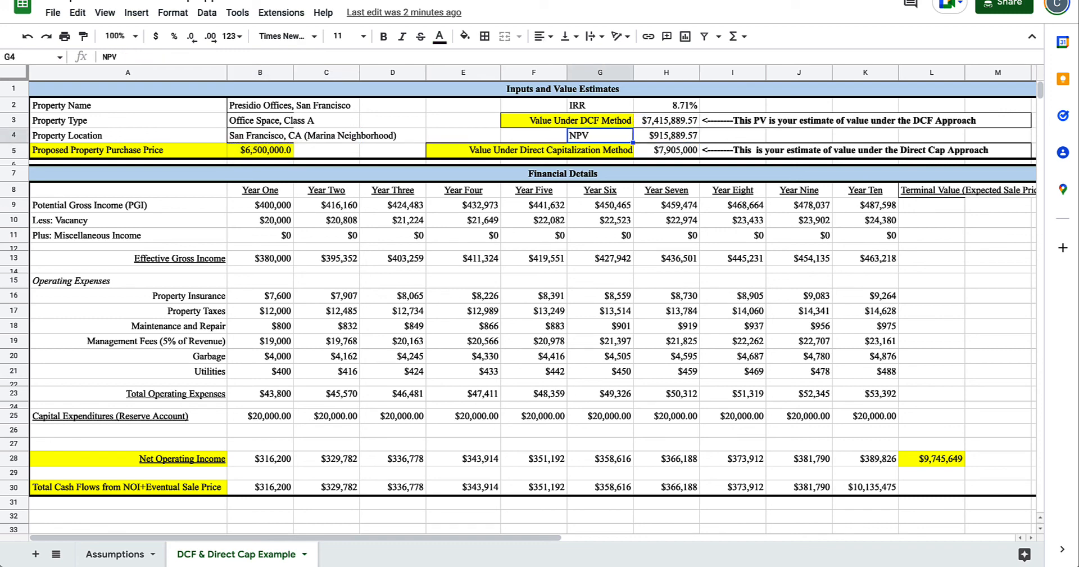
key(shift+Right)
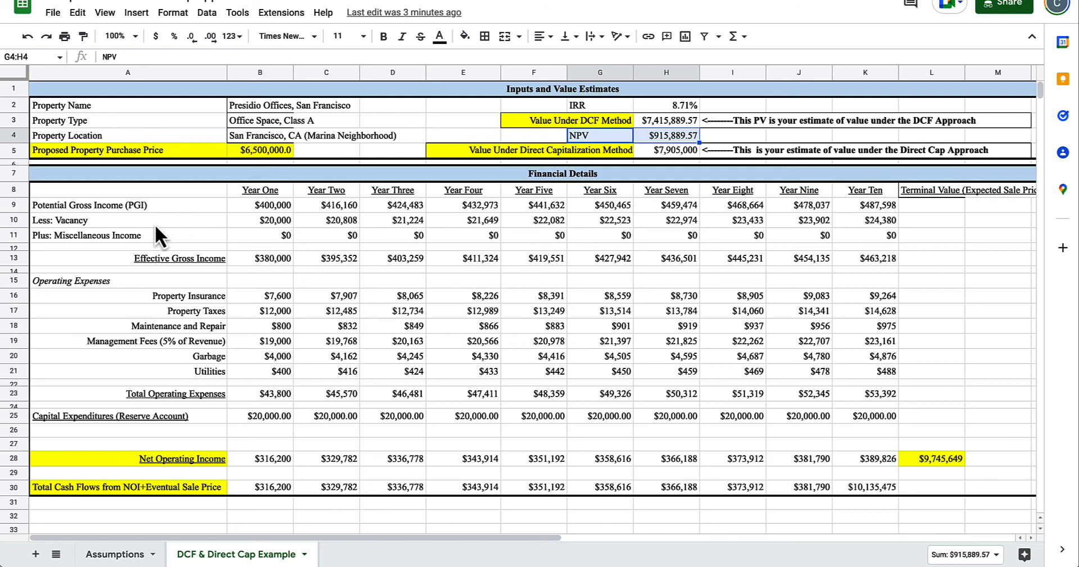
Set the Proposed Property Purchase Price in B5 to 7000000 and check the NPV in G4:H4.
drag(148, 194, 938, 484)
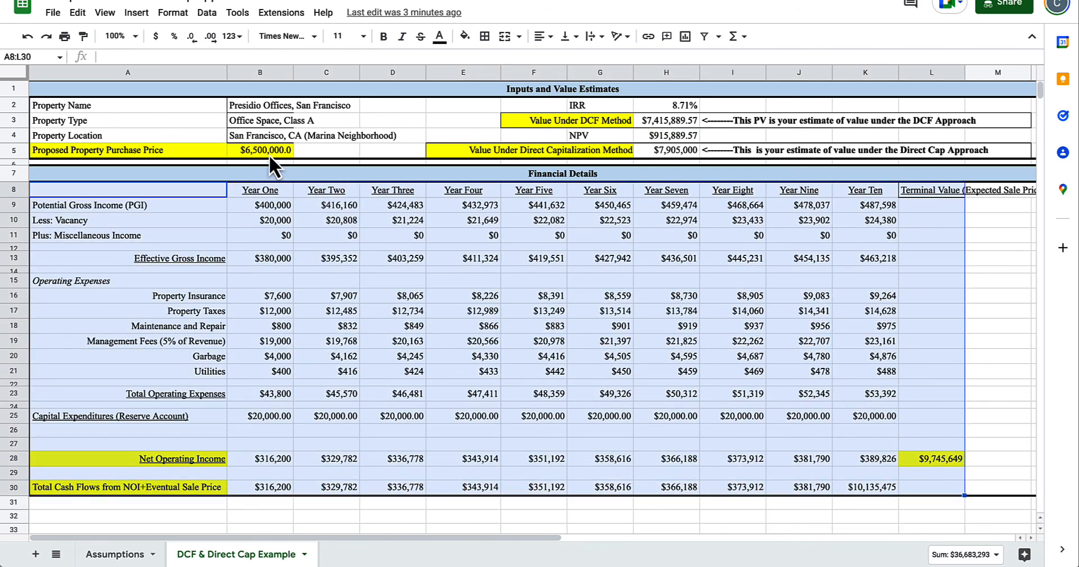
click(269, 152)
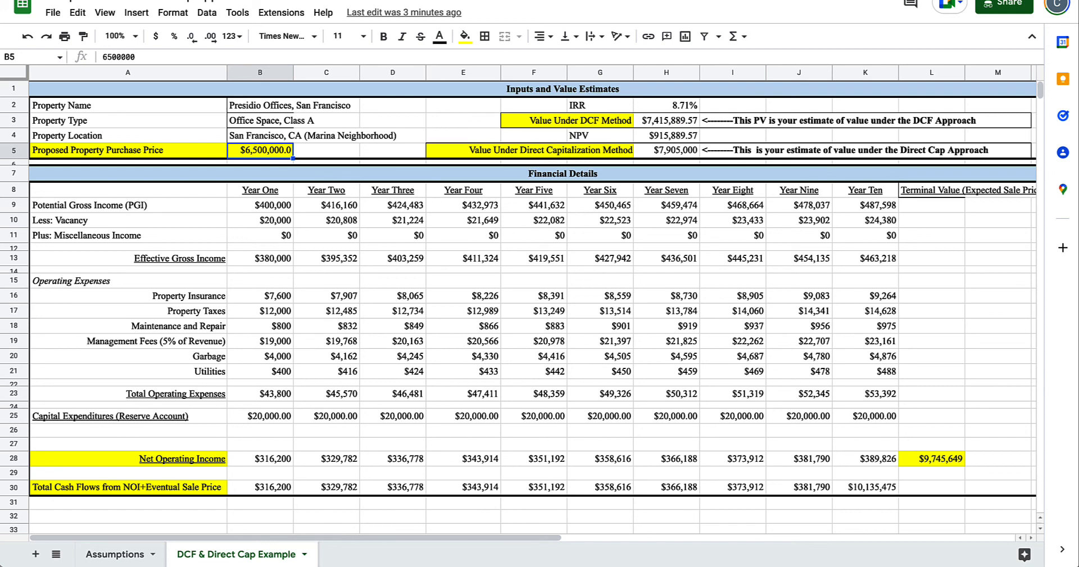
text(7000000)
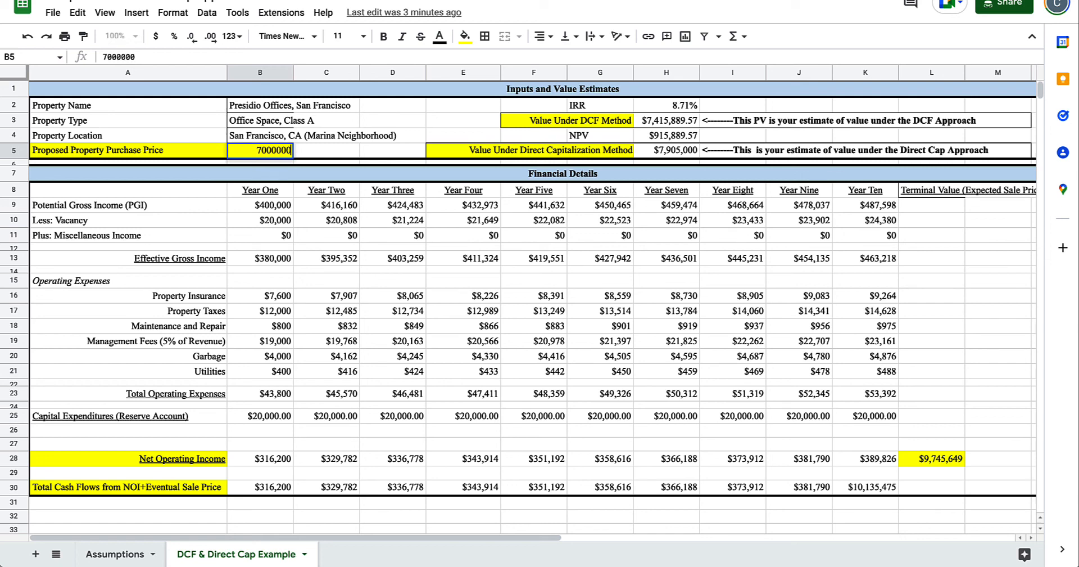
key(Return)
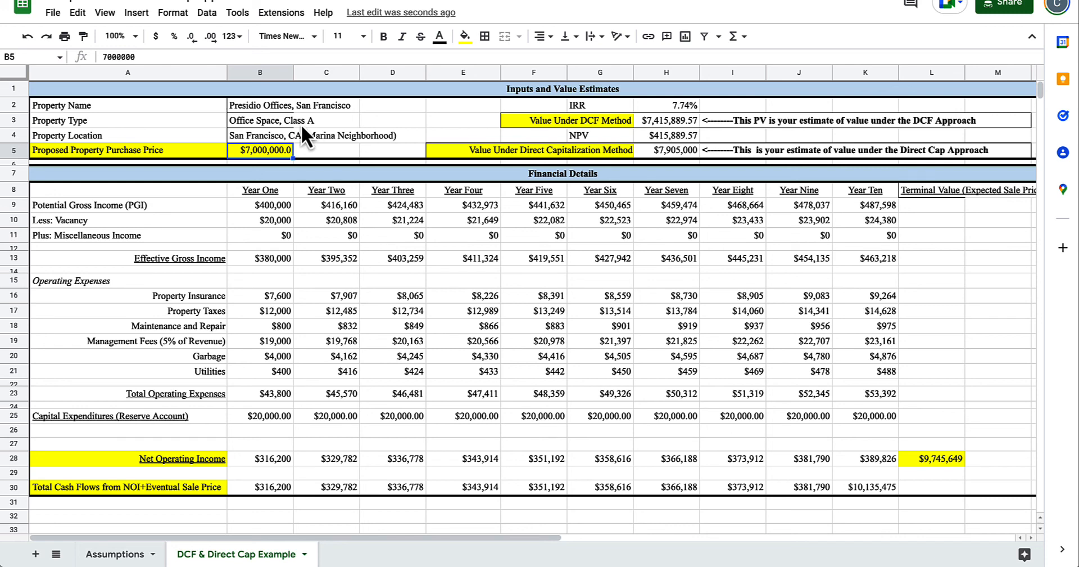
click(683, 136)
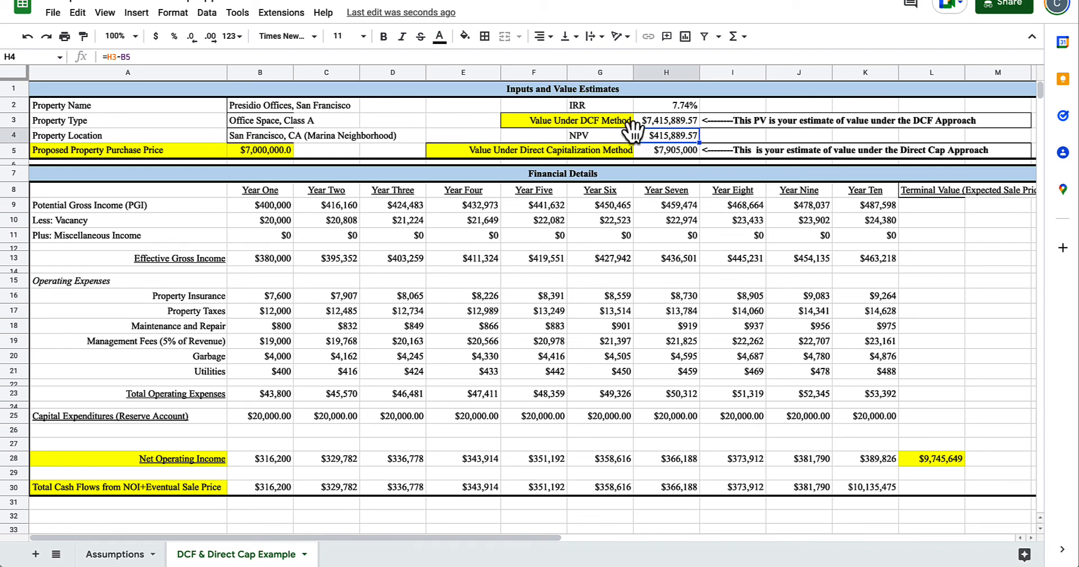
key(shift+Left)
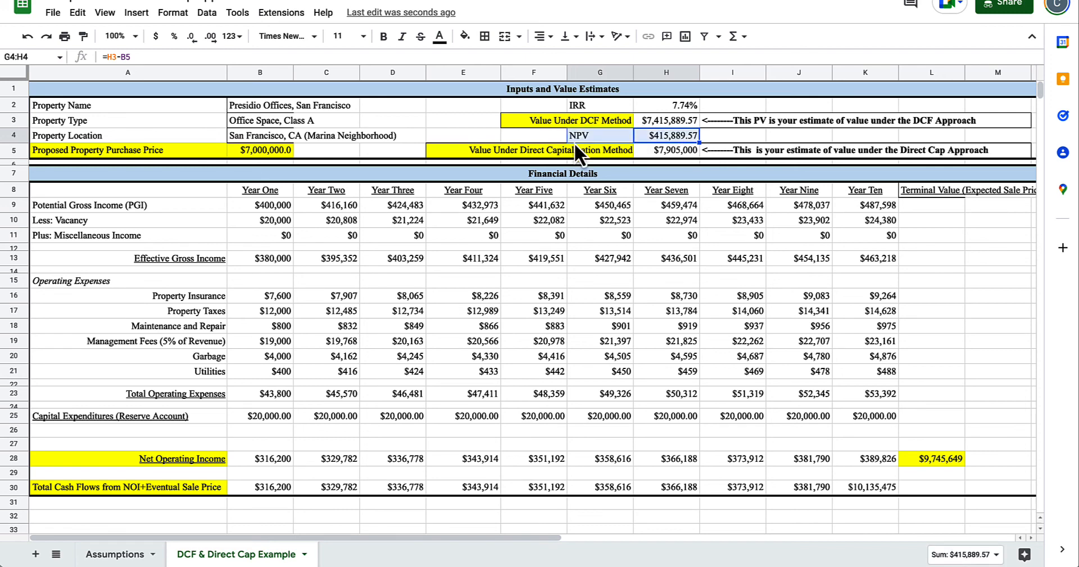
click(264, 156)
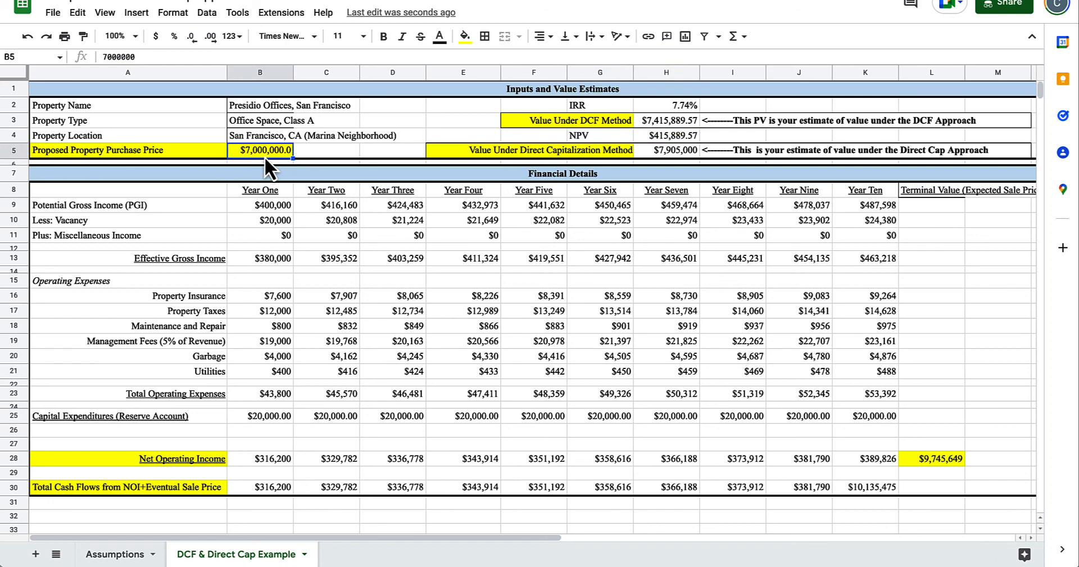
text(74000000)
key(Return)
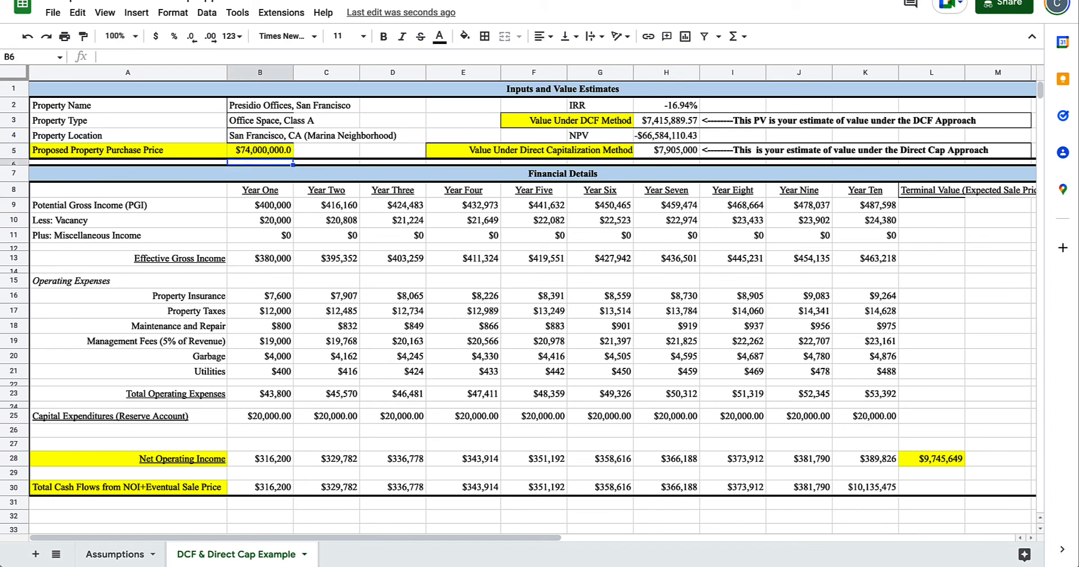
Set the Proposed Property Purchase Price in B5 to 7400000.
key(Up)
text(7400000)
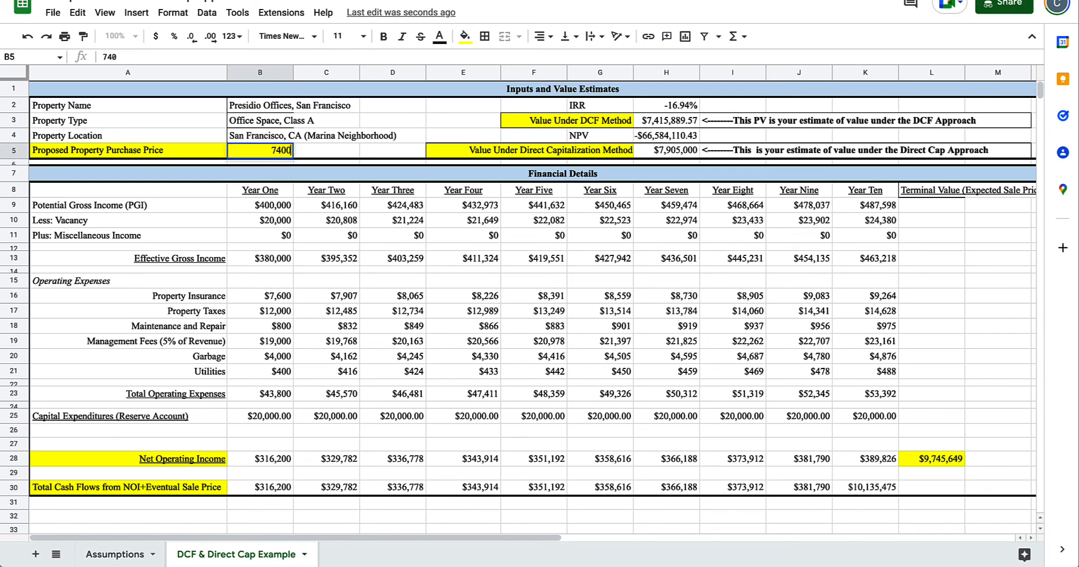
key(Return)
key(Up)
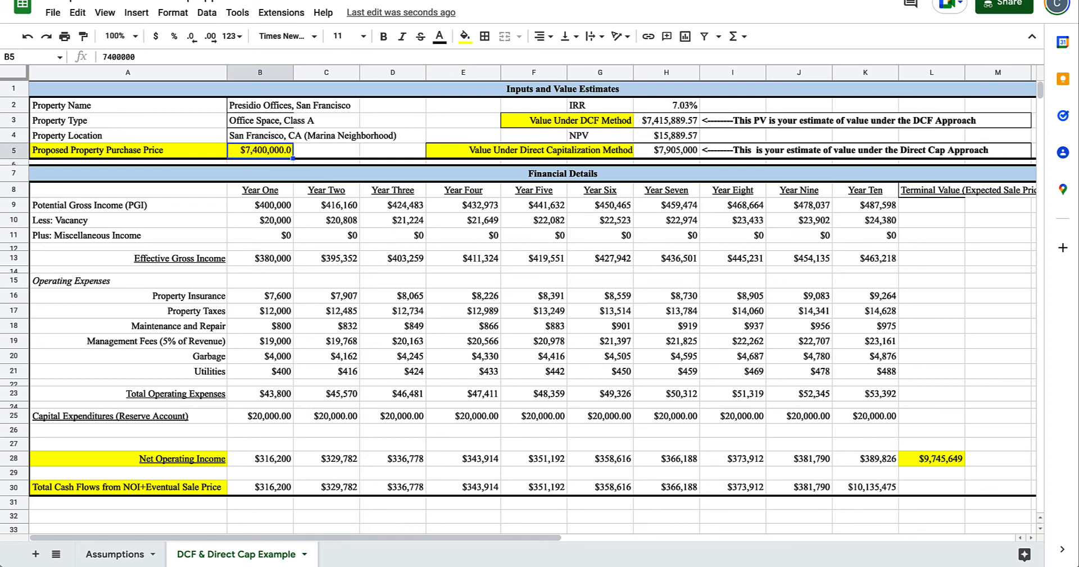
Compare the NPV in H4 with the Proposed Property Purchase Price in B5.
click(683, 141)
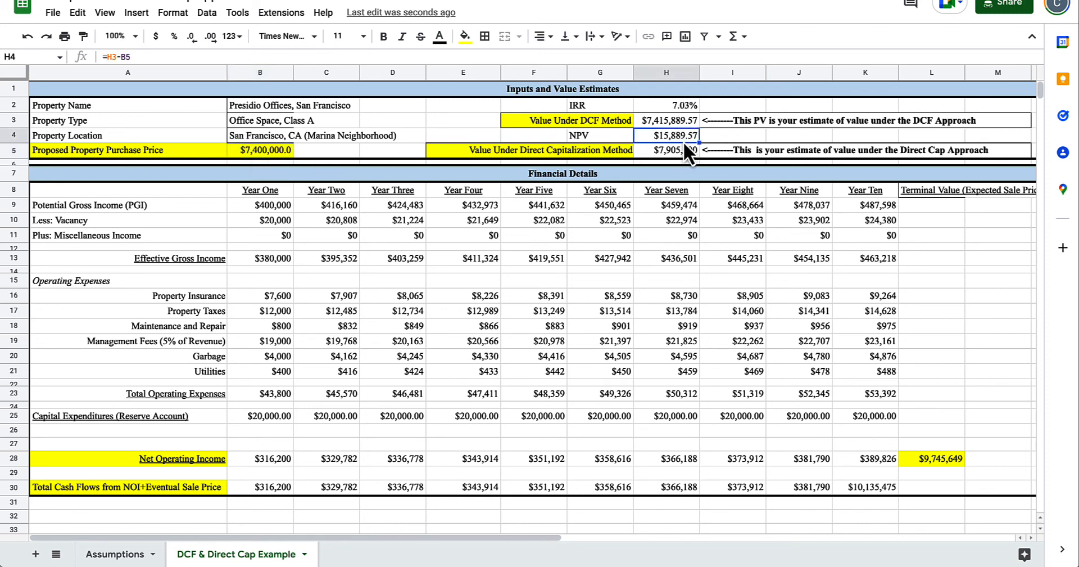
click(256, 152)
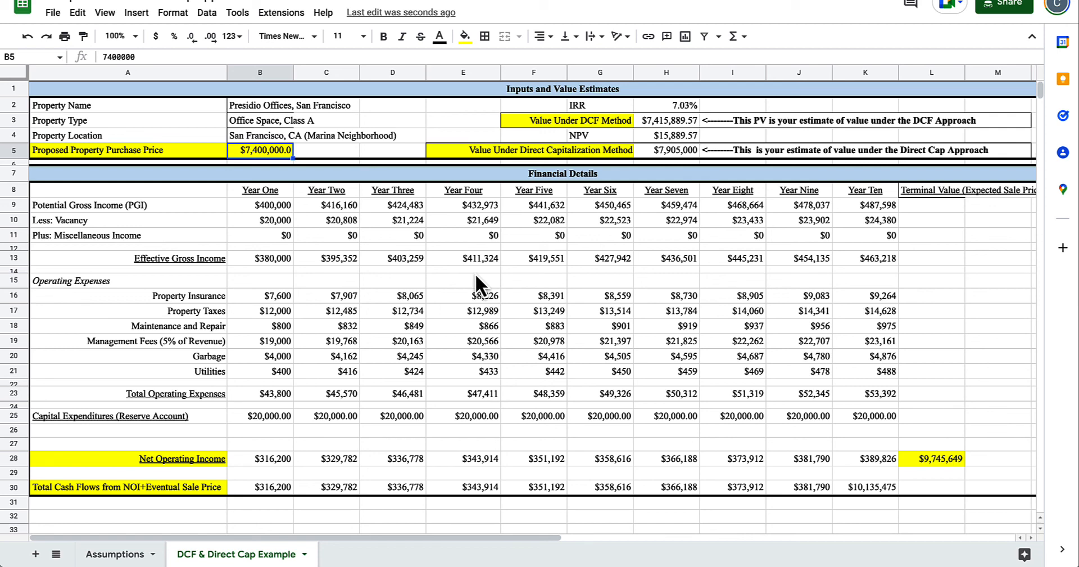
click(661, 141)
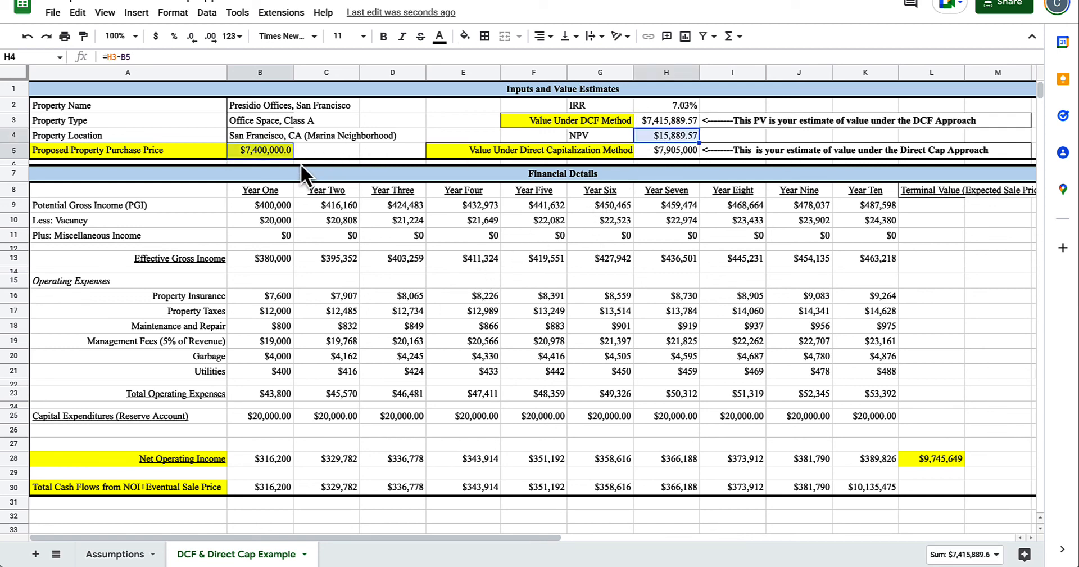
Set the Proposed Property Purchase Price in B5 to 6400000.
click(270, 148)
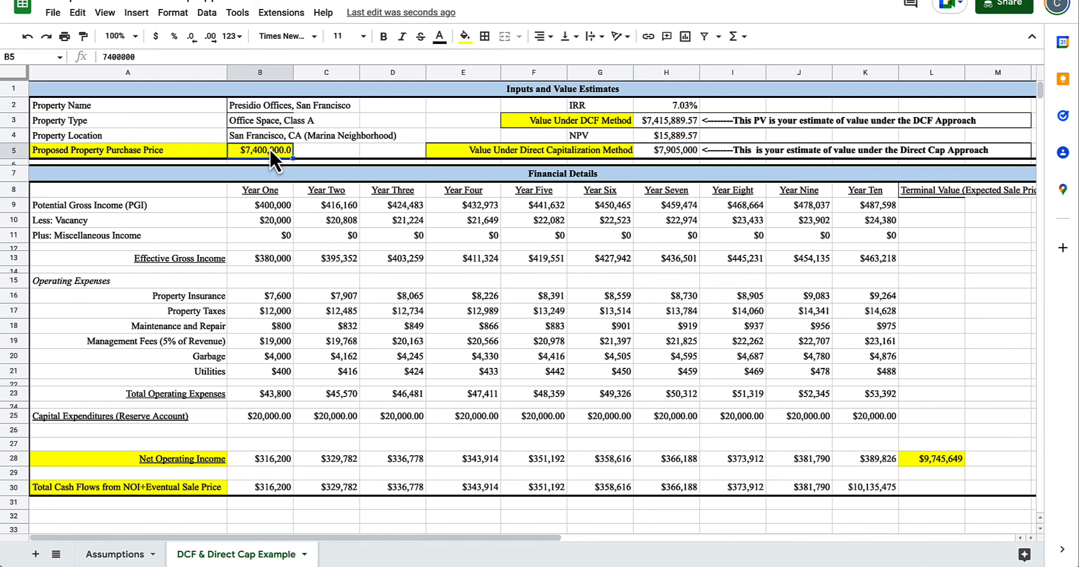
text(6400000)
key(Return)
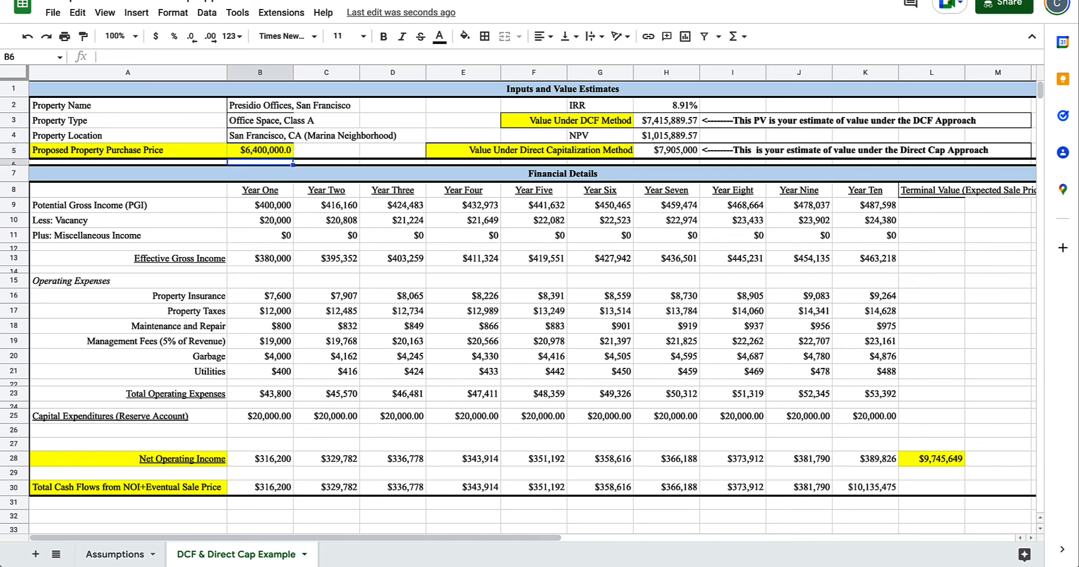
Set the Proposed Property Purchase Price in B5 to 7000000 and compare it with the Value Under DCF Method in H3.
click(270, 150)
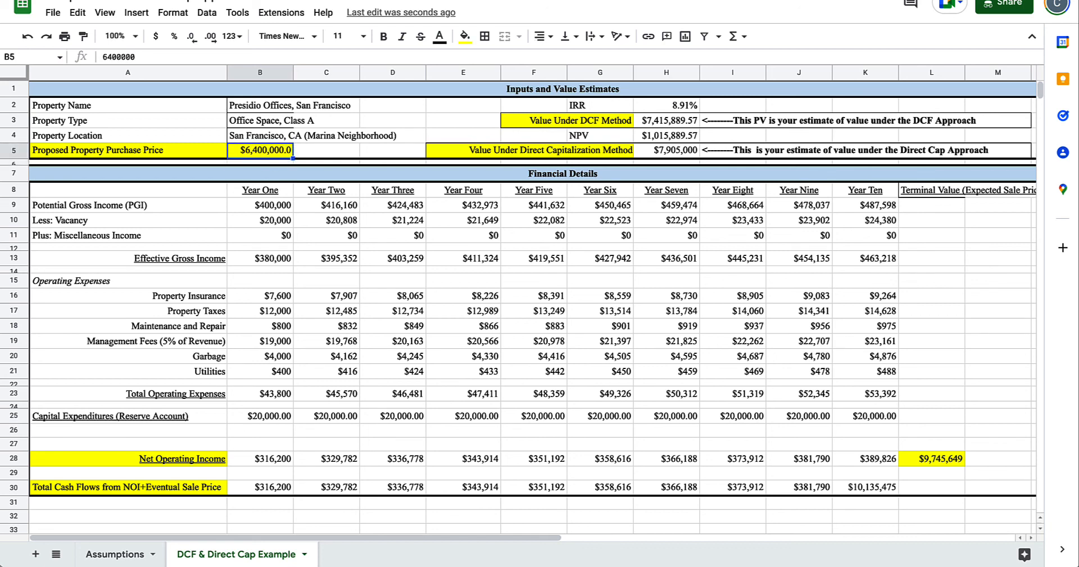
text(7000000)
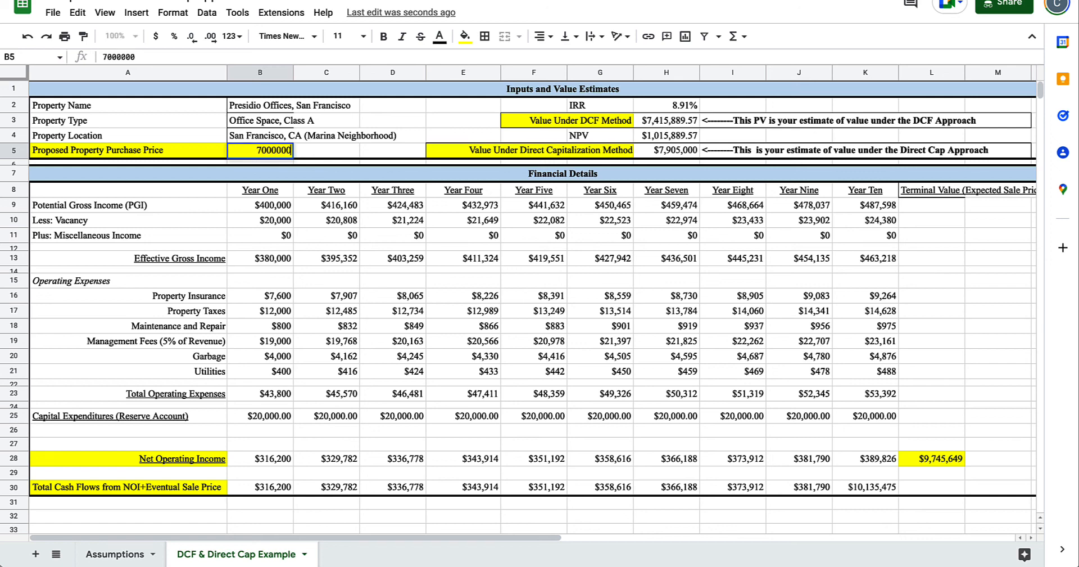
key(ctrl+Return)
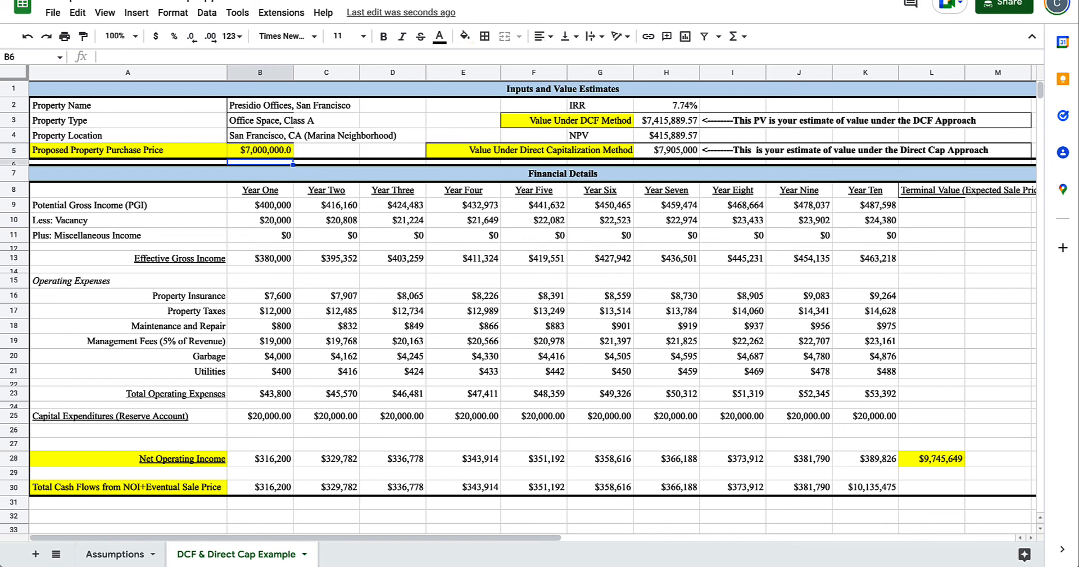
click(644, 122)
click(253, 151)
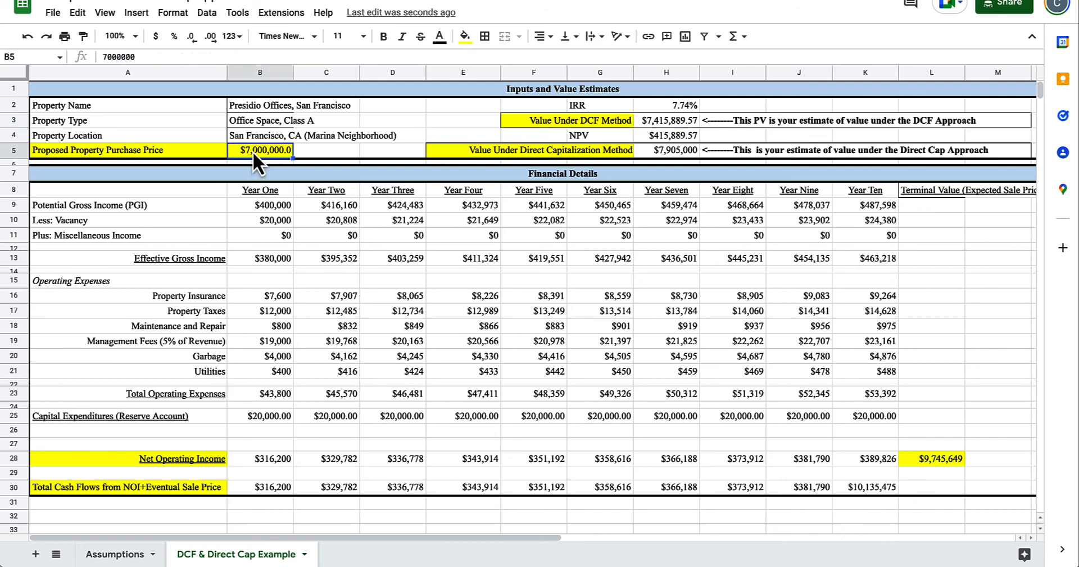